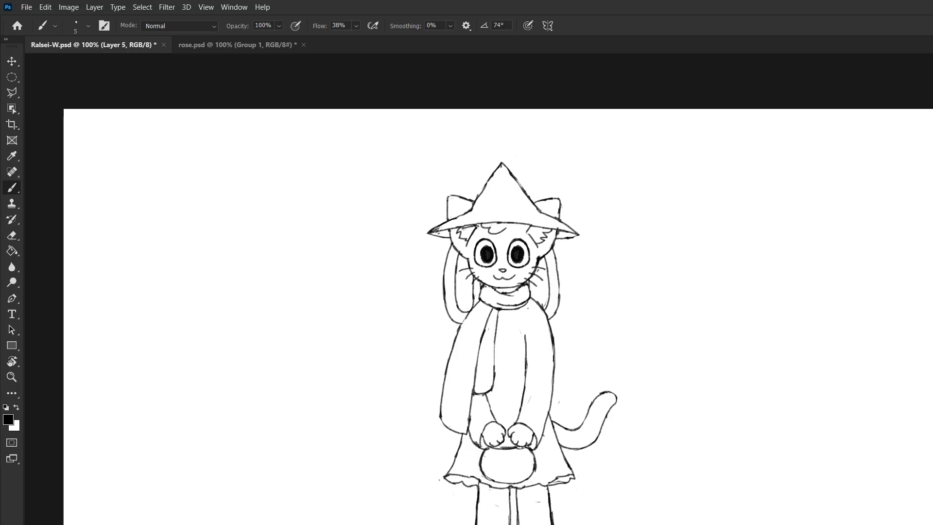
# - Erase the stray marks on the chest below the scarf, along the right sleeve's upper edge and beside the scarf tail
pyautogui.scroll(-1, 531, 367)
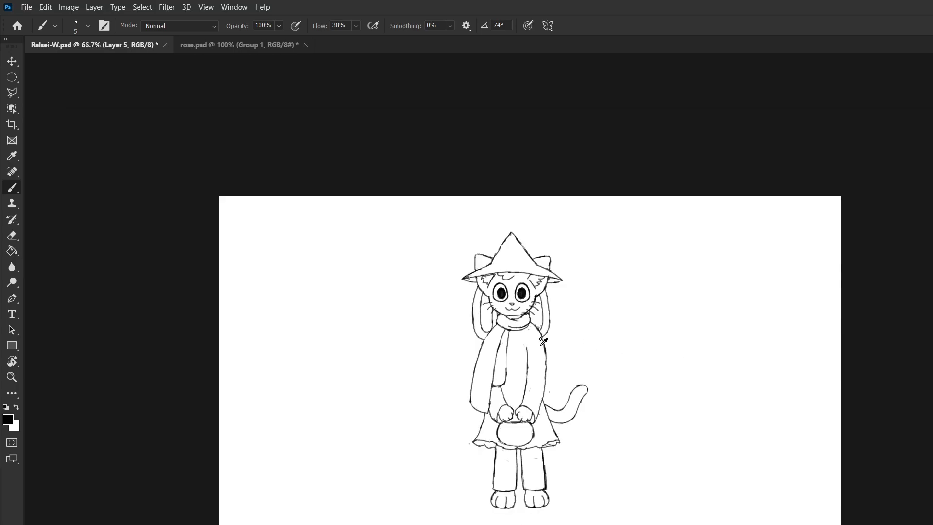
pyautogui.scroll(4, 532, 340)
pyautogui.press('w')
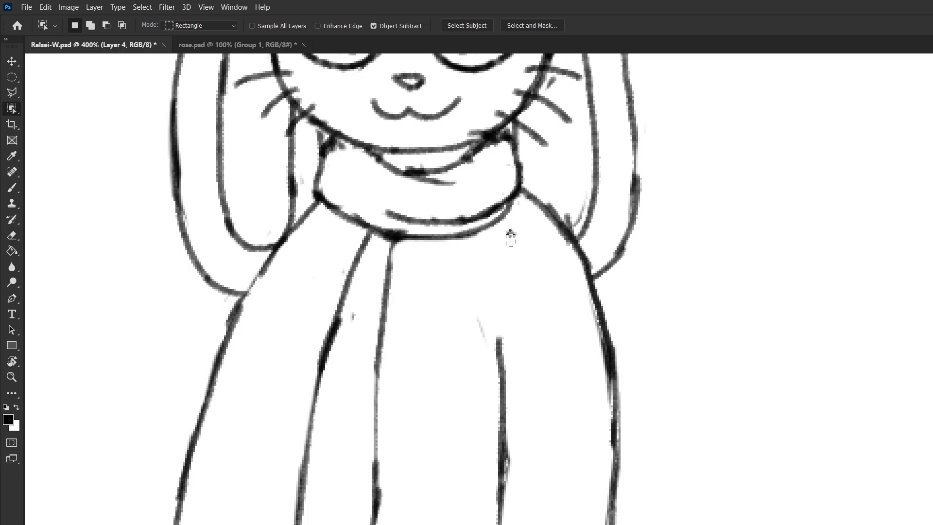
pyautogui.press('e')
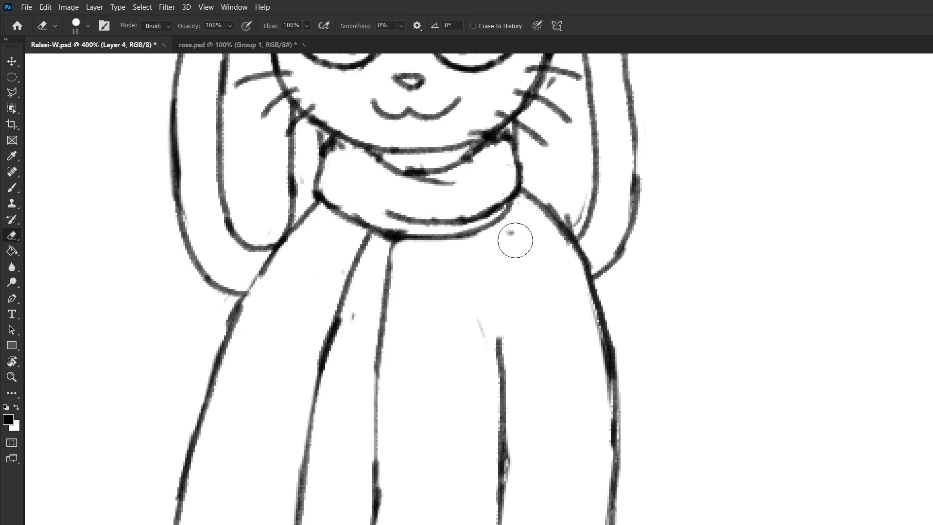
pyautogui.click(514, 236)
pyautogui.keyDown('ctrl'); pyautogui.click(481, 328); pyautogui.keyUp('ctrl')
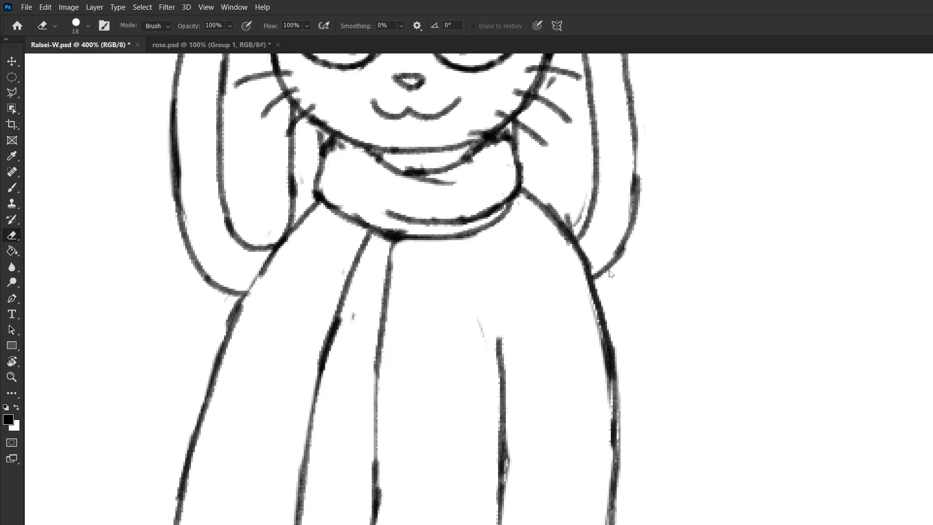
pyautogui.keyDown('ctrl'); pyautogui.click(602, 349); pyautogui.keyUp('ctrl')
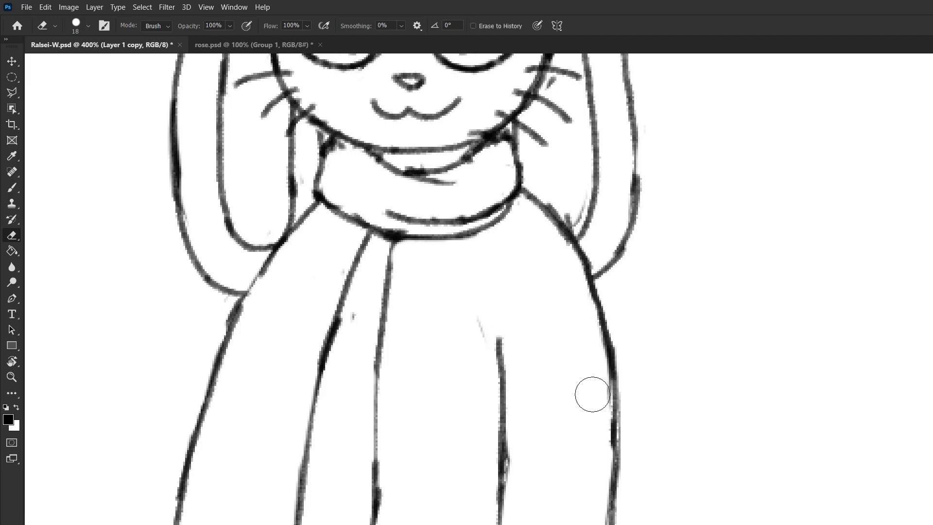
pyautogui.moveTo(484, 335); pyautogui.dragTo(466, 317)
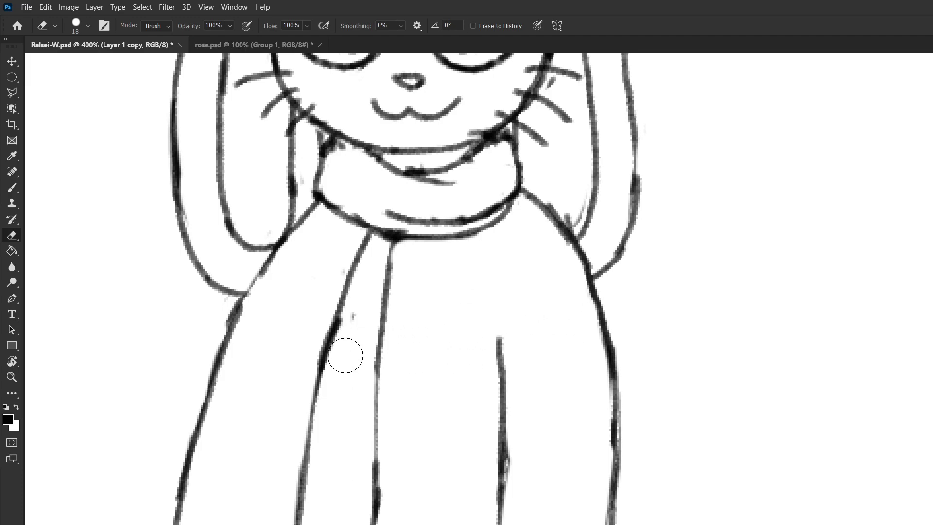
pyautogui.keyDown('ctrl'); pyautogui.click(334, 332); pyautogui.keyUp('ctrl')
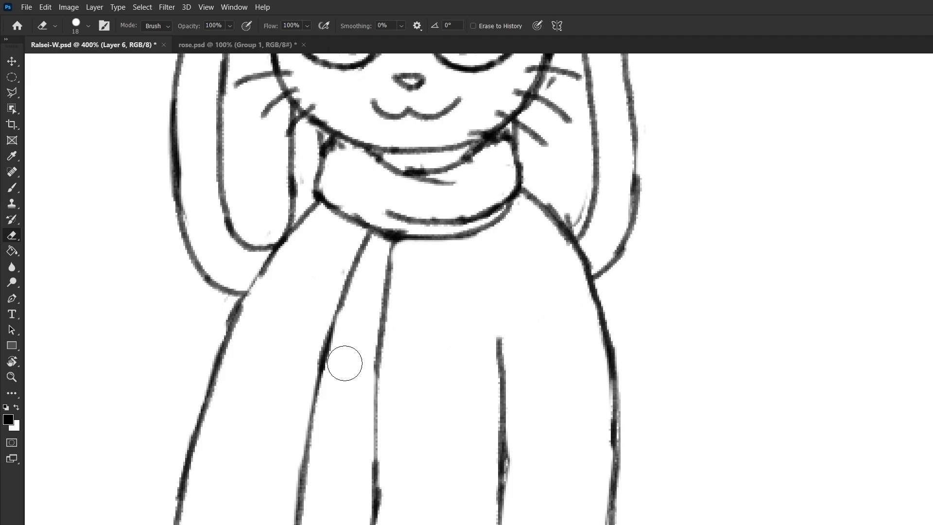
pyautogui.moveTo(349, 339); pyautogui.dragTo(357, 367)
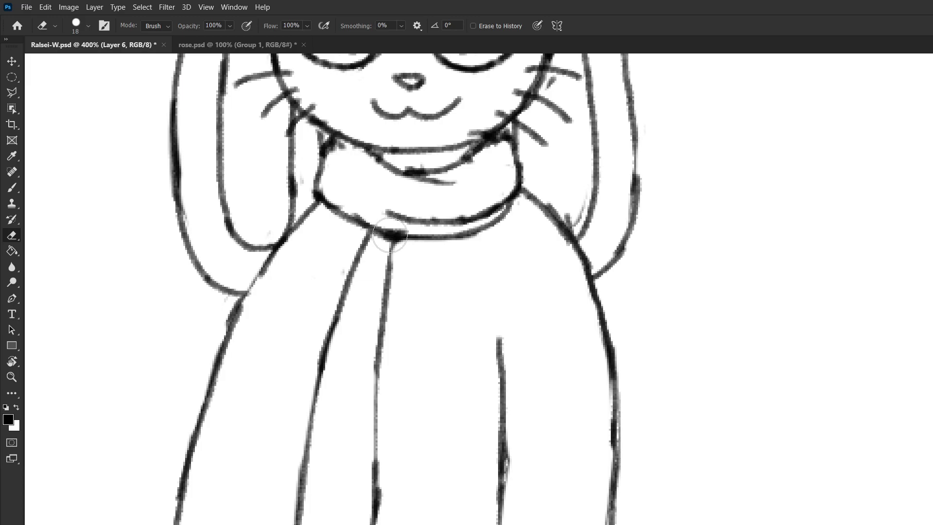
# - Erase the rough left shoulder line and redraw it as a clean curve from the scarf to the upper sleeve
pyautogui.scroll(-1, 343, 284)
pyautogui.moveTo(259, 309); pyautogui.dragTo(249, 333)
pyautogui.press('b')
pyautogui.moveTo(270, 293); pyautogui.dragTo(247, 352)
pyautogui.moveTo(263, 303); pyautogui.dragTo(293, 260)
pyautogui.press('w')
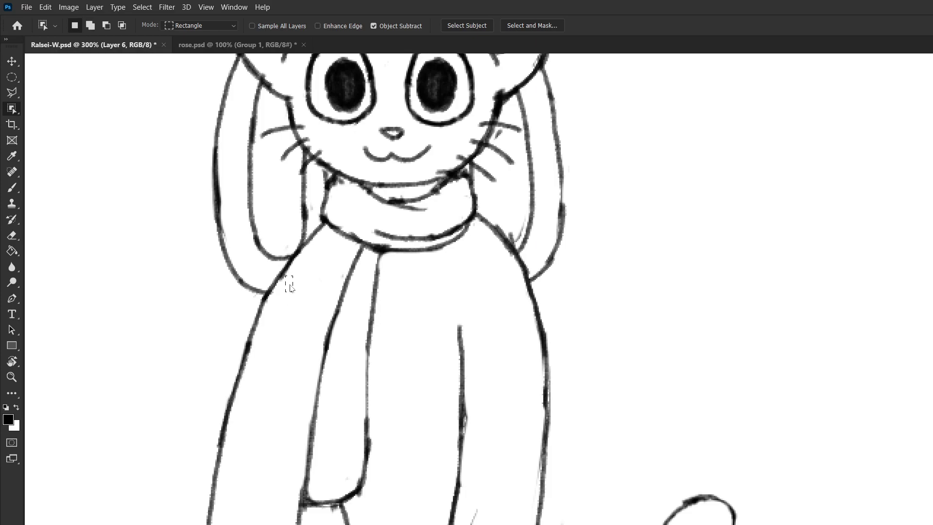
pyautogui.press('e')
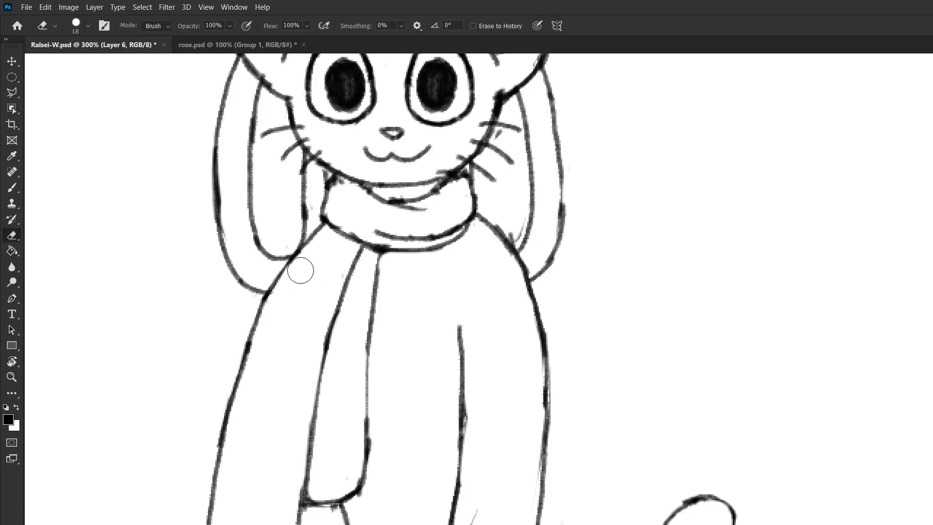
# - Clean up and redraw the left sleeve's inner line just below the end of the scarf tail
pyautogui.scroll(-2, 215, 496)
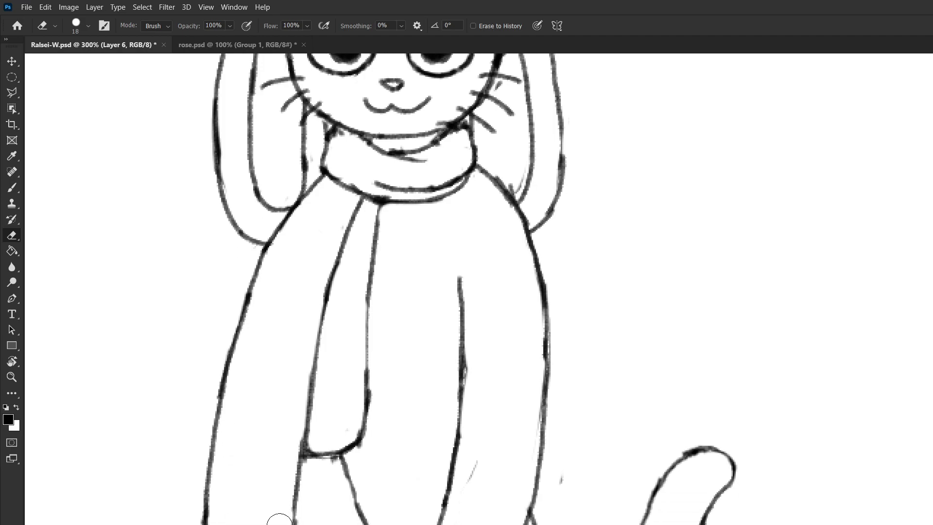
pyautogui.press('b')
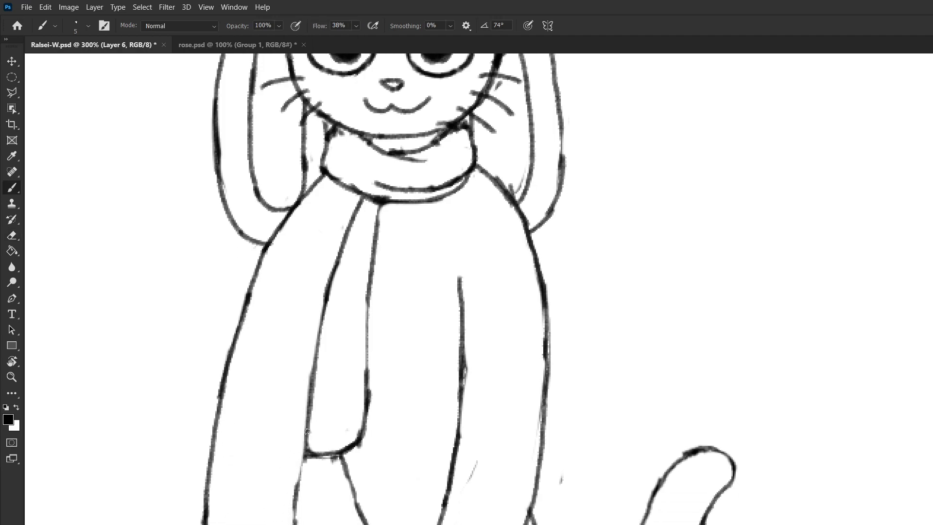
pyautogui.press('e')
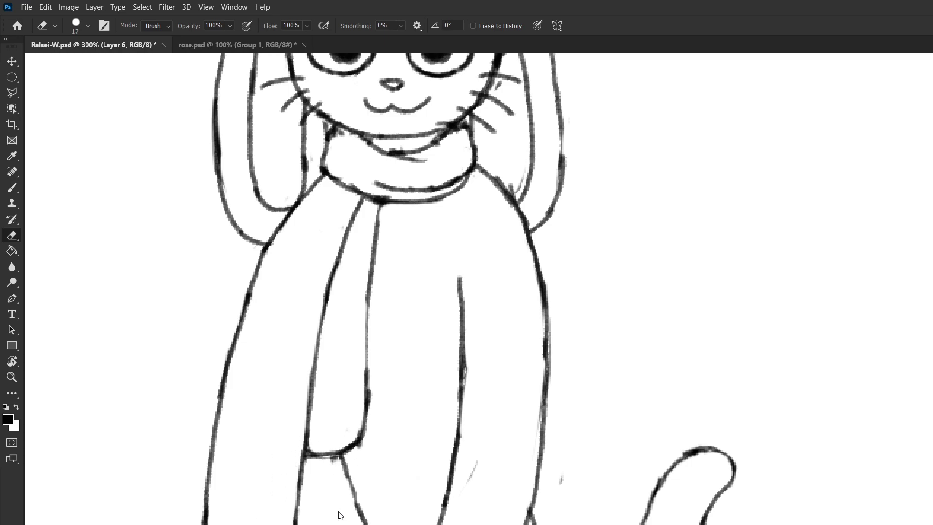
pyautogui.press('b')
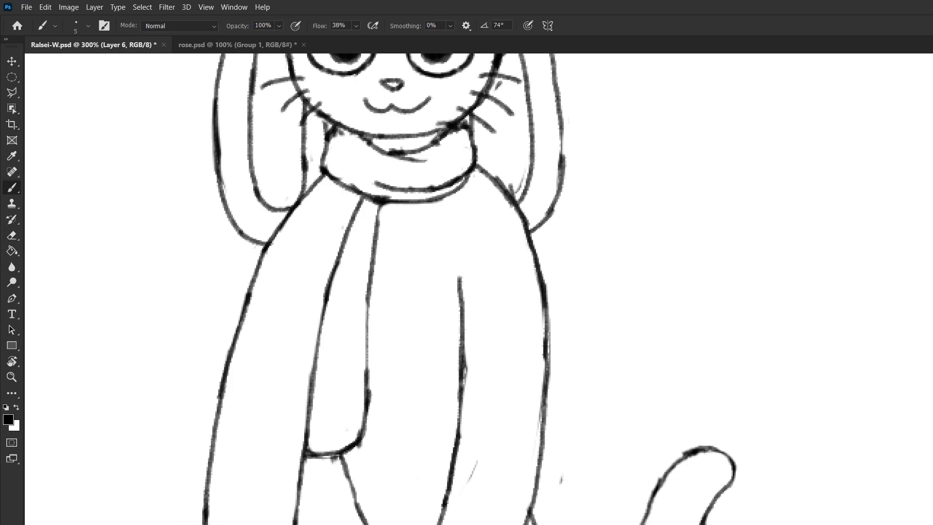
pyautogui.press('e')
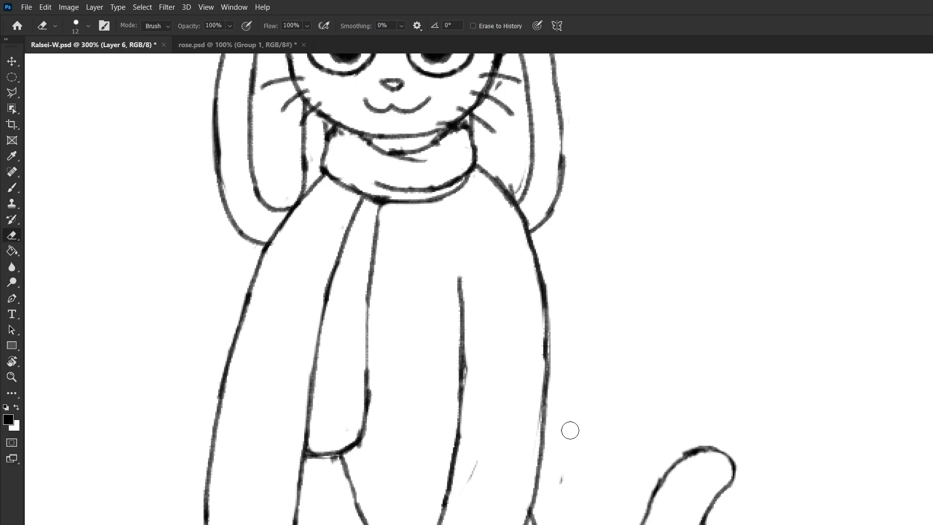
# - Erase the stray lines beside the right sleeve and redraw the middle of that sleeve's inner line
pyautogui.keyDown('ctrl'); pyautogui.click(542, 417); pyautogui.keyUp('ctrl')
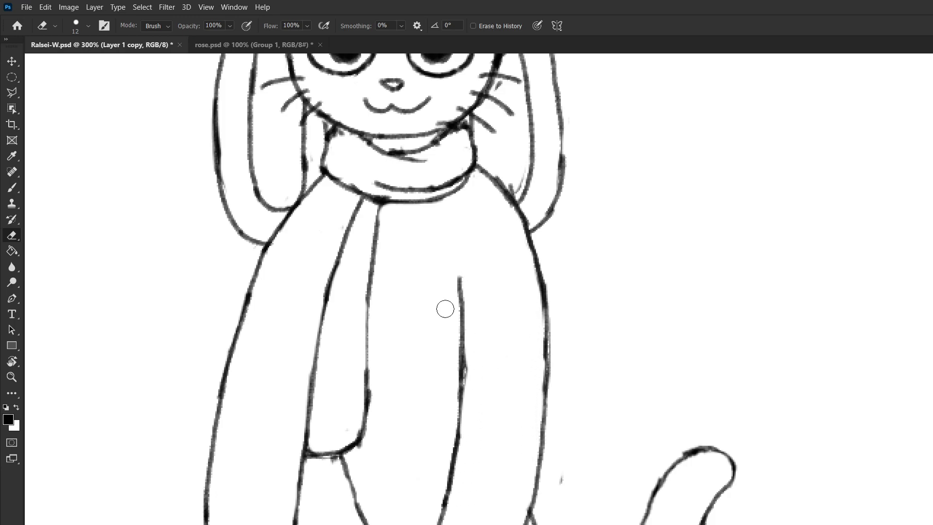
pyautogui.press('b')
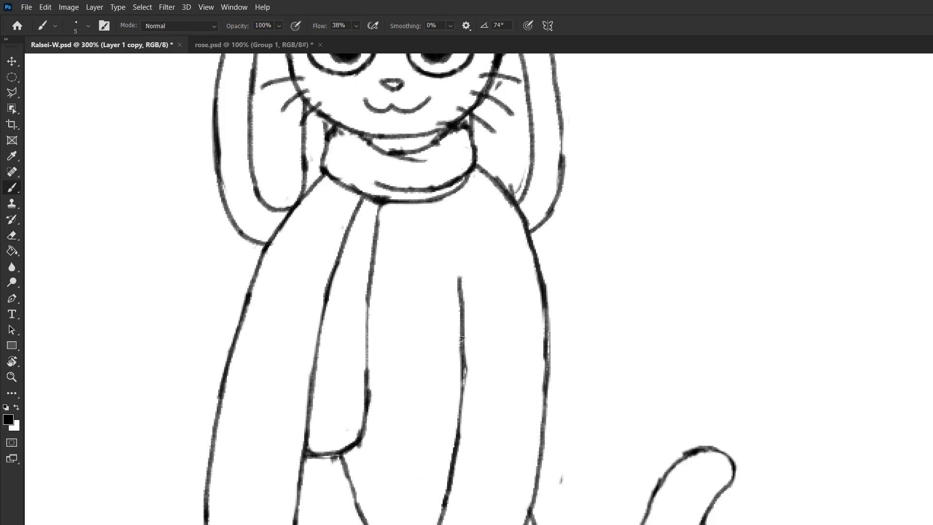
pyautogui.moveTo(462, 339); pyautogui.dragTo(458, 419)
# - Clean up the scarf tail's rounded lower end on the scarf layer by erasing and retouching its rough outline
pyautogui.press('e')
pyautogui.keyDown('ctrl'); pyautogui.click(368, 408); pyautogui.keyUp('ctrl')
pyautogui.moveTo(319, 457)
pyautogui.mouseDown()
pyautogui.moveTo(309, 459)
pyautogui.moveTo(357, 440)
pyautogui.moveTo(367, 422)
pyautogui.mouseUp()
pyautogui.press('b')
pyautogui.press('e')
pyautogui.press('b')
pyautogui.press('e')
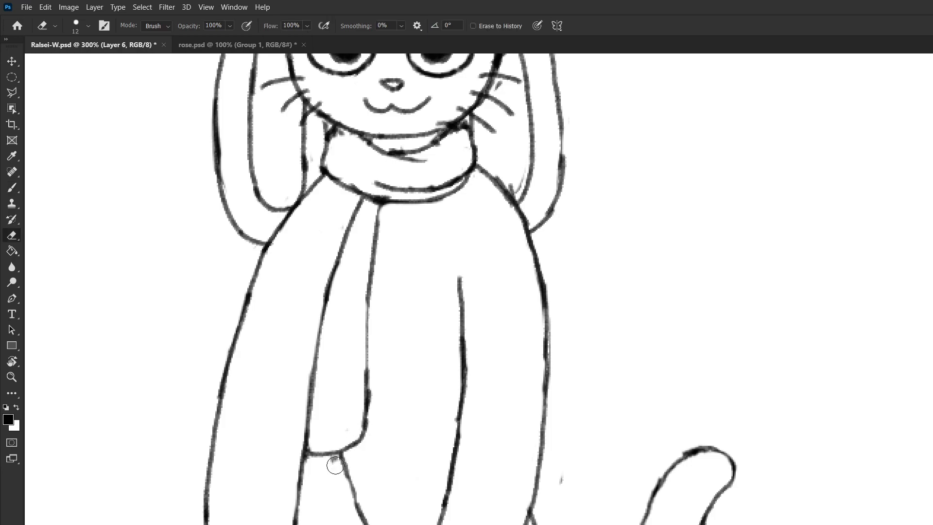
# - Switch to the body line layer and redraw the line running from the scarf tail down to the left paw
pyautogui.hotkey('alt', '[')
pyautogui.moveTo(351, 468); pyautogui.dragTo(366, 524)
pyautogui.hotkey('ctrl', 'z')
pyautogui.press('b')
pyautogui.hotkey('ctrl', 'z')
pyautogui.scroll(-1, 470, 289)
pyautogui.press('e')
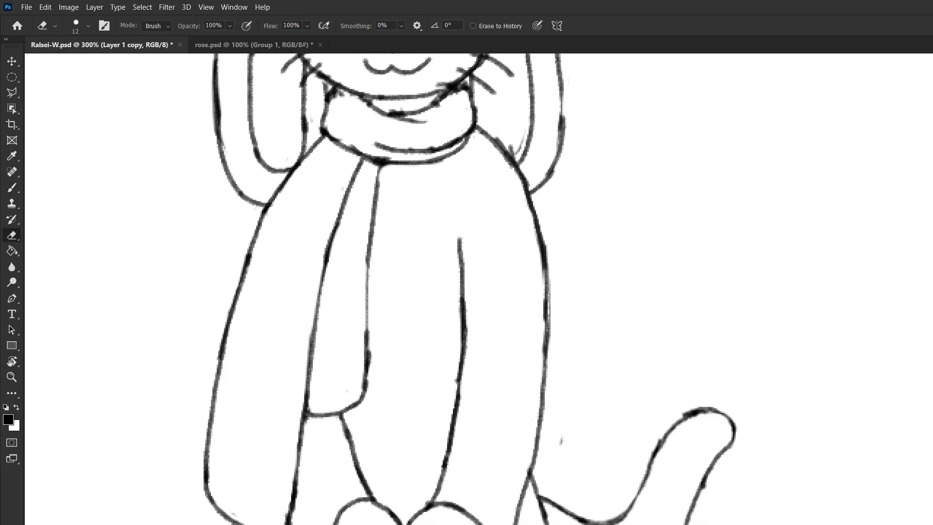
pyautogui.press('b')
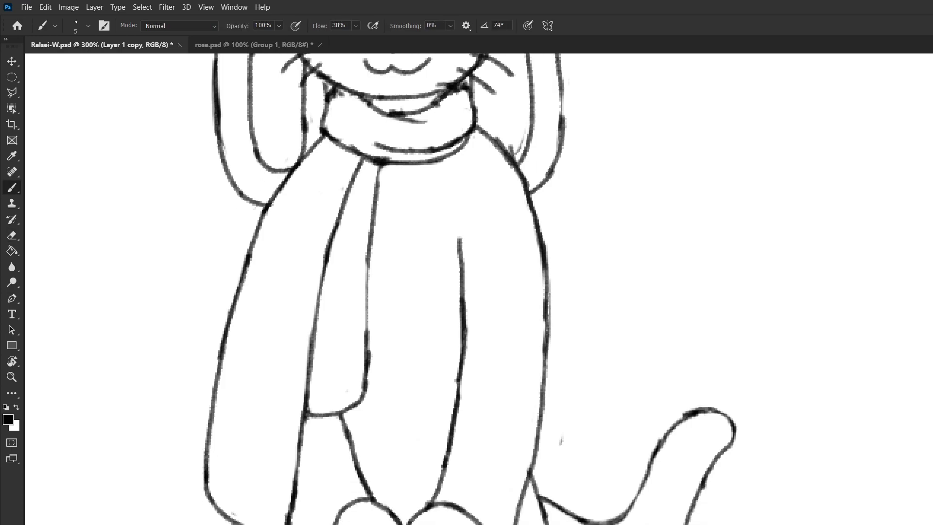
pyautogui.press('z')
pyautogui.press('b')
pyautogui.press('e')
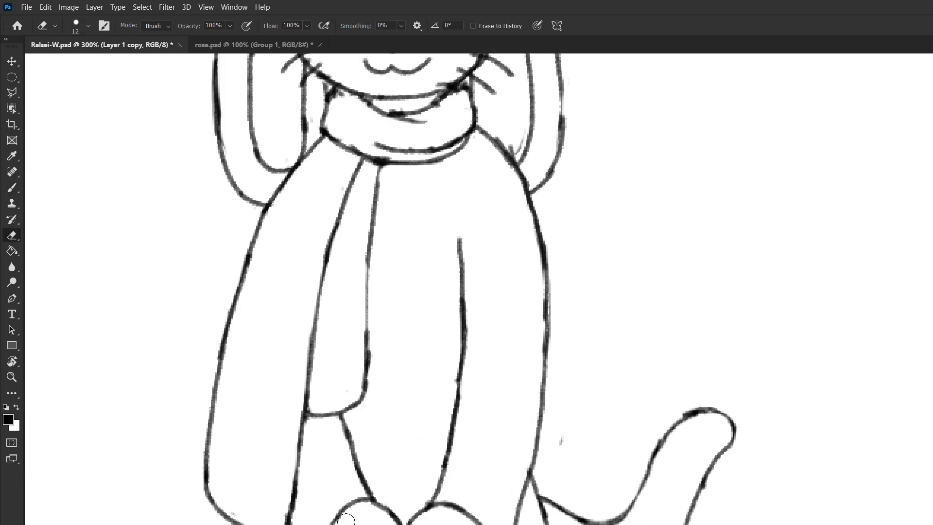
# - Redraw the basket's rounded lower outline with smoother strokes
pyautogui.scroll(-1, 386, 523)
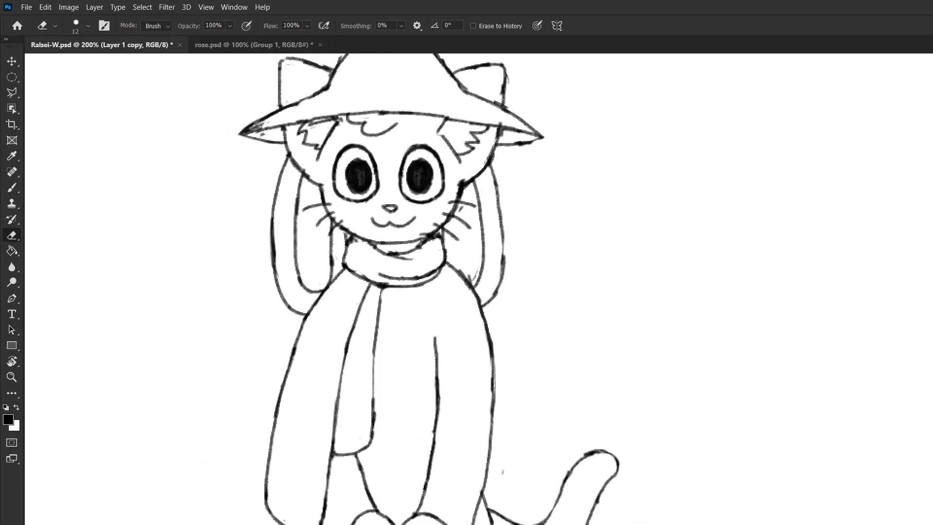
pyautogui.scroll(-2, 430, 435)
pyautogui.scroll(4, 430, 434)
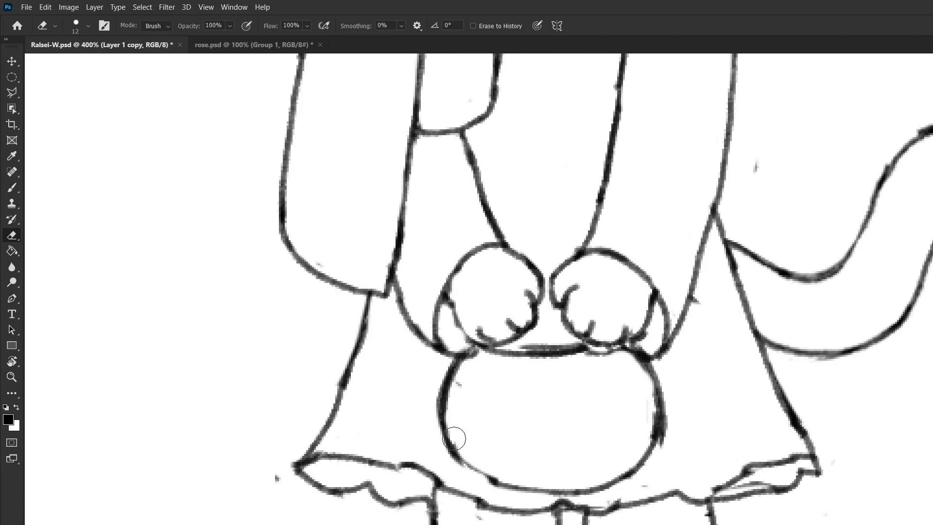
pyautogui.press('b')
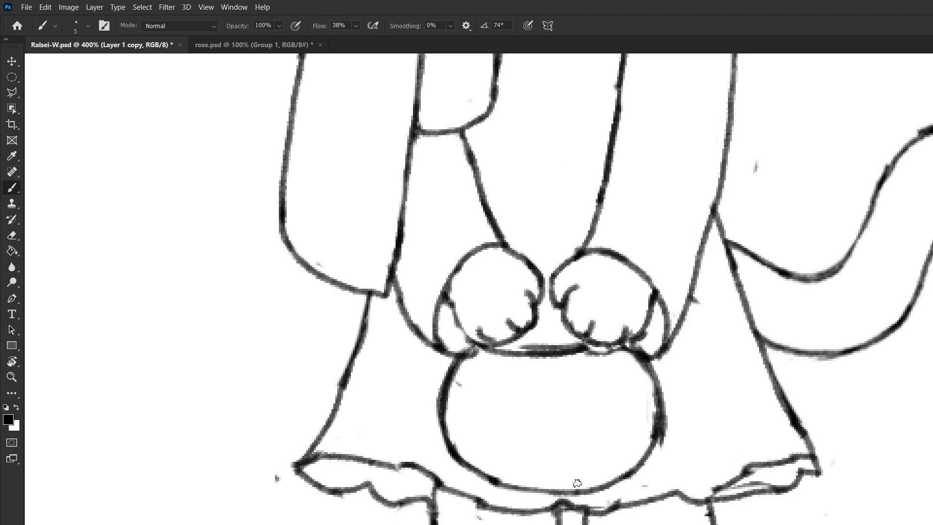
pyautogui.press('e')
pyautogui.press('b')
pyautogui.moveTo(500, 478)
pyautogui.mouseDown()
pyautogui.moveTo(528, 492)
pyautogui.moveTo(605, 484)
pyautogui.moveTo(534, 494)
pyautogui.moveTo(616, 481)
pyautogui.moveTo(661, 431)
pyautogui.moveTo(648, 406)
pyautogui.moveTo(615, 463)
pyautogui.mouseUp()
pyautogui.hotkey('ctrl', 'z')
# - Erase the doubled, overrunning line on the basket's right edge
pyautogui.press('e')
pyautogui.moveTo(674, 422)
pyautogui.mouseDown()
pyautogui.moveTo(671, 443)
pyautogui.moveTo(649, 460)
pyautogui.moveTo(658, 414)
pyautogui.mouseUp()
pyautogui.press('b')
# - Replace the basket's rough top edge with one clean curve and draw a short line linking the two paws
pyautogui.press('e')
pyautogui.moveTo(530, 351); pyautogui.dragTo(575, 354)
pyautogui.press('b')
pyautogui.moveTo(489, 351)
pyautogui.mouseDown()
pyautogui.moveTo(584, 357)
pyautogui.moveTo(609, 349)
pyautogui.mouseUp()
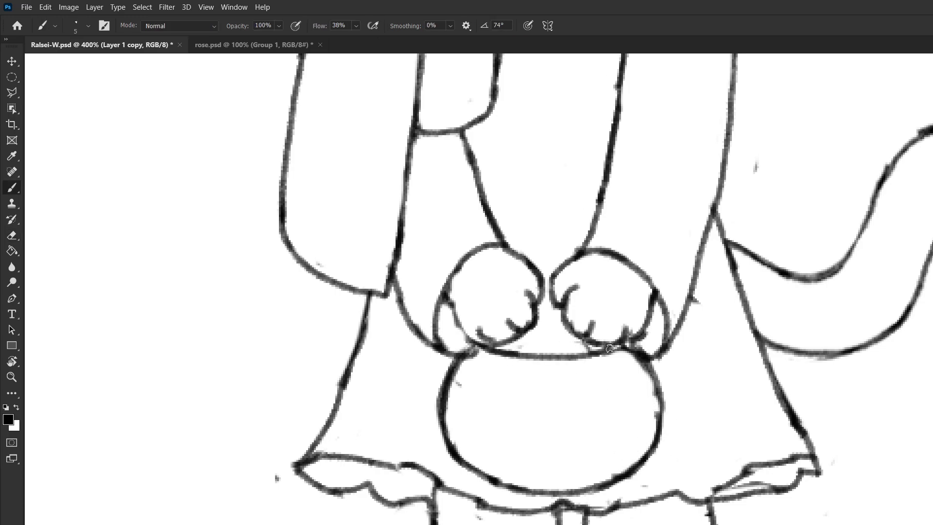
pyautogui.moveTo(539, 294); pyautogui.dragTo(550, 287)
# - Erase the basket's right side and redraw it as a fuller, rounder curve
pyautogui.press('e')
pyautogui.moveTo(639, 381)
pyautogui.mouseDown()
pyautogui.moveTo(655, 418)
pyautogui.moveTo(646, 419)
pyautogui.moveTo(649, 410)
pyautogui.moveTo(646, 436)
pyautogui.mouseUp()
pyautogui.press('b')
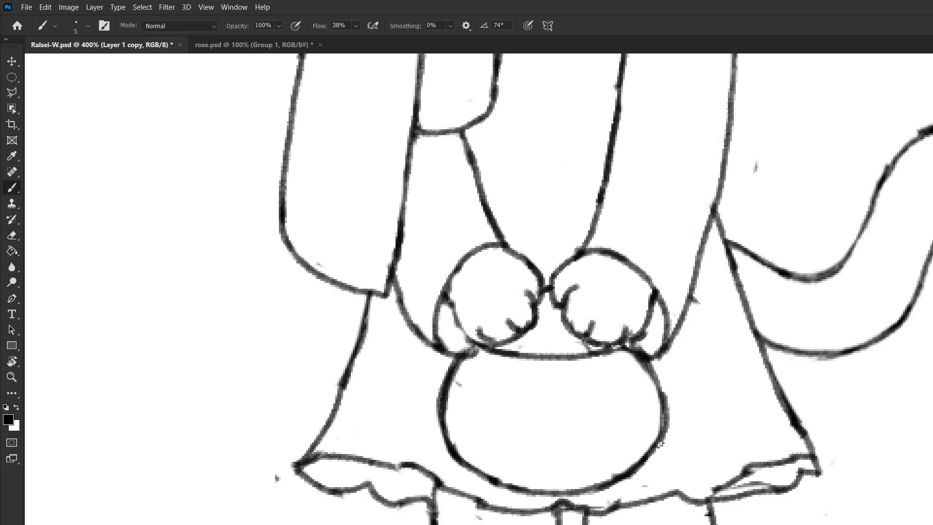
# - Erase and retouch the rough part of the skirt's hem beneath the basket
pyautogui.scroll(-2, 573, 490)
pyautogui.press('e')
pyautogui.moveTo(573, 487)
pyautogui.mouseDown()
pyautogui.moveTo(555, 481)
pyautogui.moveTo(622, 476)
pyautogui.mouseUp()
pyautogui.press('b')
pyautogui.press('e')
# - Erase the doubled lines at the skirt's right ruffle and retouch its outline
pyautogui.moveTo(749, 427)
pyautogui.mouseDown()
pyautogui.moveTo(710, 452)
pyautogui.moveTo(720, 452)
pyautogui.moveTo(714, 463)
pyautogui.moveTo(747, 442)
pyautogui.moveTo(816, 432)
pyautogui.moveTo(790, 429)
pyautogui.moveTo(822, 441)
pyautogui.moveTo(801, 406)
pyautogui.moveTo(817, 435)
pyautogui.mouseUp()
pyautogui.press('b')
pyautogui.press('e')
pyautogui.press('b')
pyautogui.press('e')
pyautogui.press('b')
pyautogui.scroll(-2, 741, 452)
pyautogui.scroll(2, 718, 447)
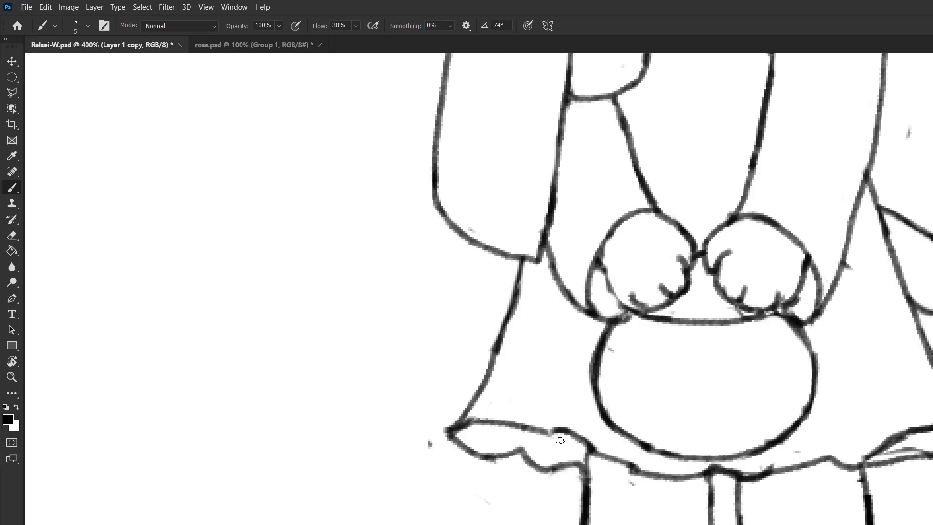
# - Erase the rough lower part of the left leg's outer line and redraw it down the leg
pyautogui.press('e')
pyautogui.scroll(-2, 446, 470)
pyautogui.scroll(1, 495, 504)
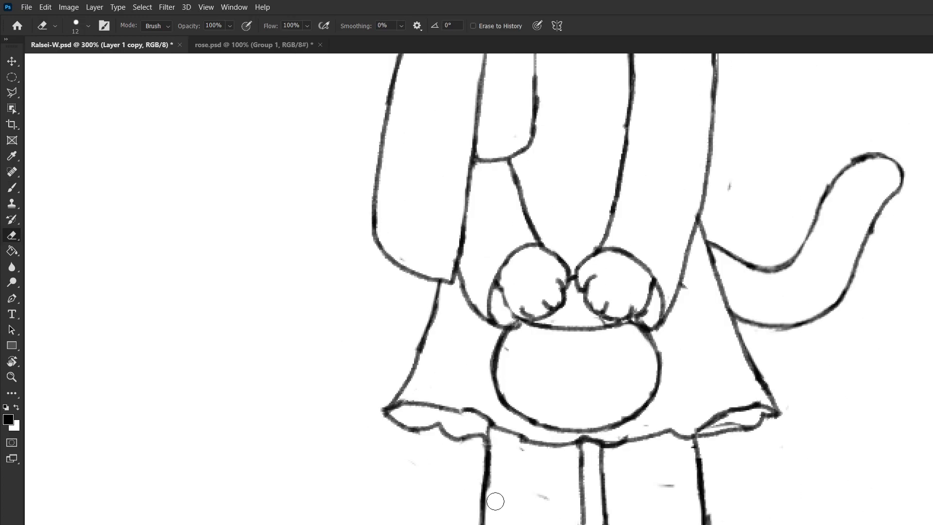
pyautogui.moveTo(484, 500)
pyautogui.mouseDown()
pyautogui.moveTo(475, 491)
pyautogui.moveTo(483, 519)
pyautogui.mouseUp()
pyautogui.press('b')
pyautogui.moveTo(487, 491); pyautogui.dragTo(482, 524)
# - Clean up the corner where the left ruffle meets the leg and redraw the line joining them
pyautogui.press('e')
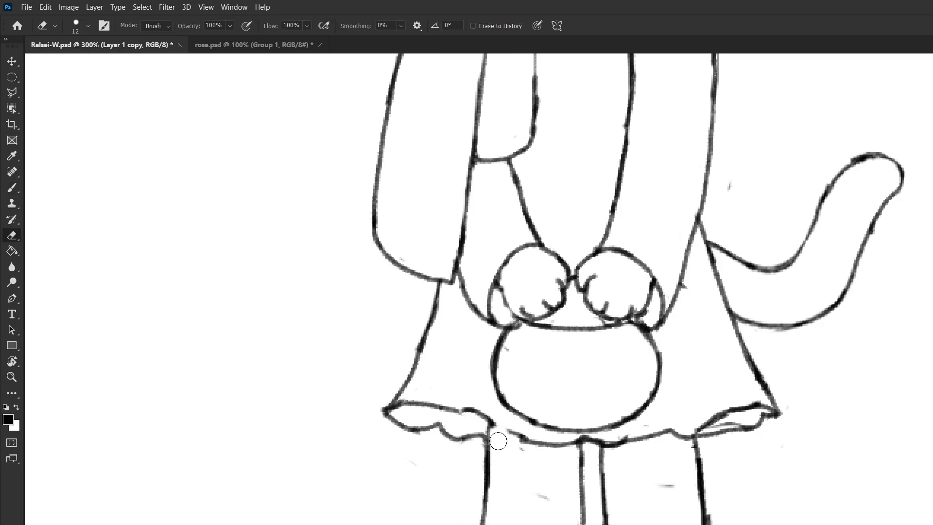
pyautogui.press('b')
pyautogui.moveTo(491, 426); pyautogui.dragTo(488, 450)
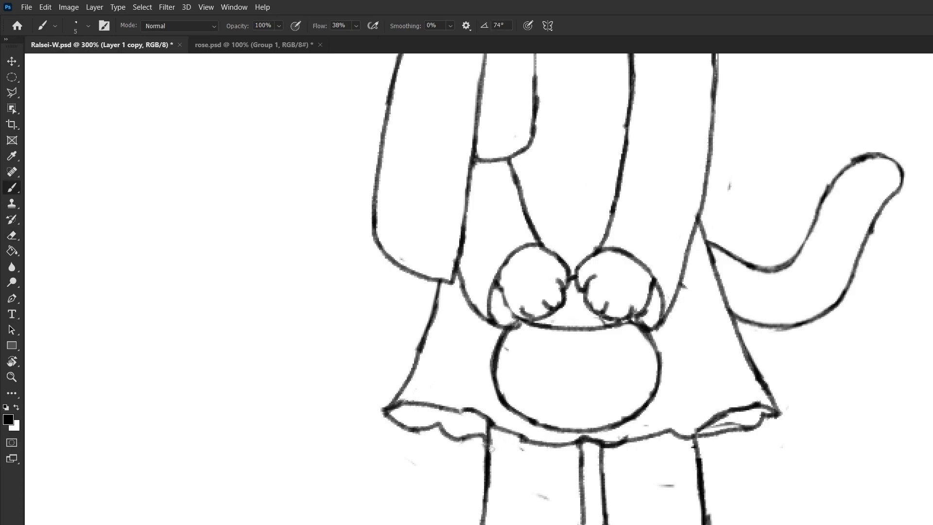
# - Erase the thick outer line of the right leg and redraw it from the hem downward
pyautogui.scroll(-2, 488, 449)
pyautogui.press('e')
pyautogui.moveTo(715, 489); pyautogui.dragTo(710, 524)
pyautogui.moveTo(703, 440); pyautogui.dragTo(708, 475)
pyautogui.press('b')
pyautogui.moveTo(695, 414); pyautogui.dragTo(706, 524)
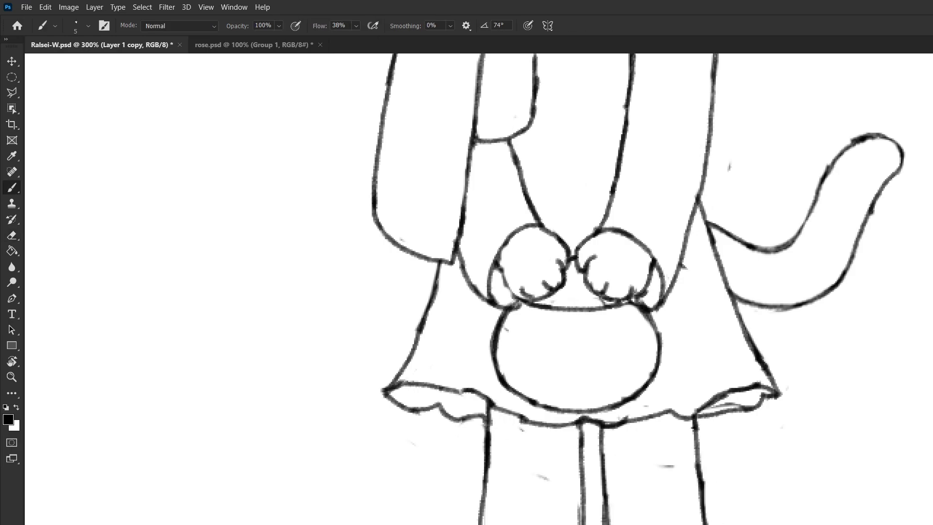
# - Retouch the lower part of the right leg's outer line, undoing unwanted strokes between attempts
pyautogui.press('e')
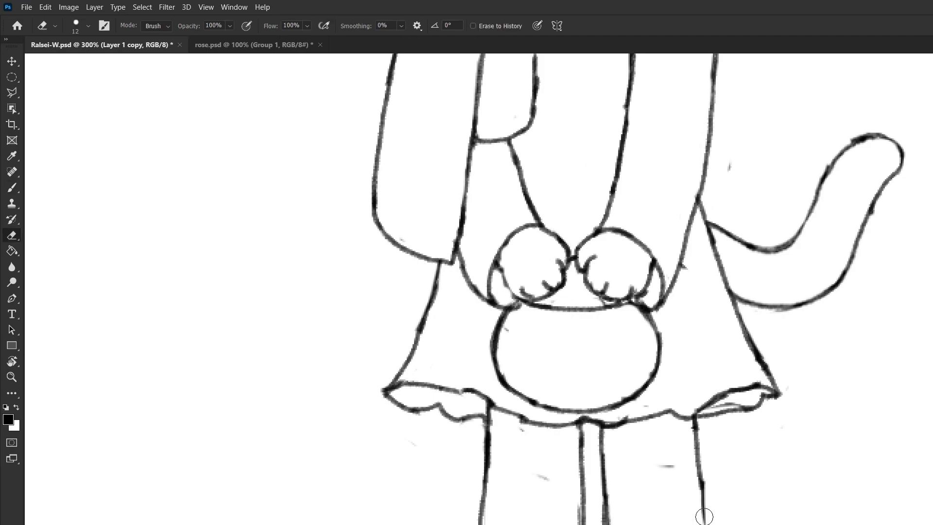
pyautogui.press('b')
pyautogui.moveTo(705, 491); pyautogui.dragTo(708, 524)
pyautogui.hotkey('ctrl', 'z')
pyautogui.hotkey('ctrl', 'z')
pyautogui.moveTo(698, 464); pyautogui.dragTo(710, 524)
pyautogui.hotkey('ctrl', 'z')
pyautogui.hotkey('ctrl', 'z')
# - Erase the stray dash inside the right leg and retouch the two inner leg lines, undoing unwanted strokes
pyautogui.press('e')
pyautogui.press('b')
pyautogui.moveTo(606, 506)
pyautogui.mouseDown()
pyautogui.moveTo(607, 524)
pyautogui.moveTo(605, 503)
pyautogui.moveTo(615, 524)
pyautogui.mouseUp()
pyautogui.hotkey('ctrl', 'z')
pyautogui.hotkey('ctrl', 'z')
pyautogui.hotkey('ctrl', 'z')
pyautogui.moveTo(605, 496); pyautogui.dragTo(609, 524)
pyautogui.hotkey('ctrl', 'z')
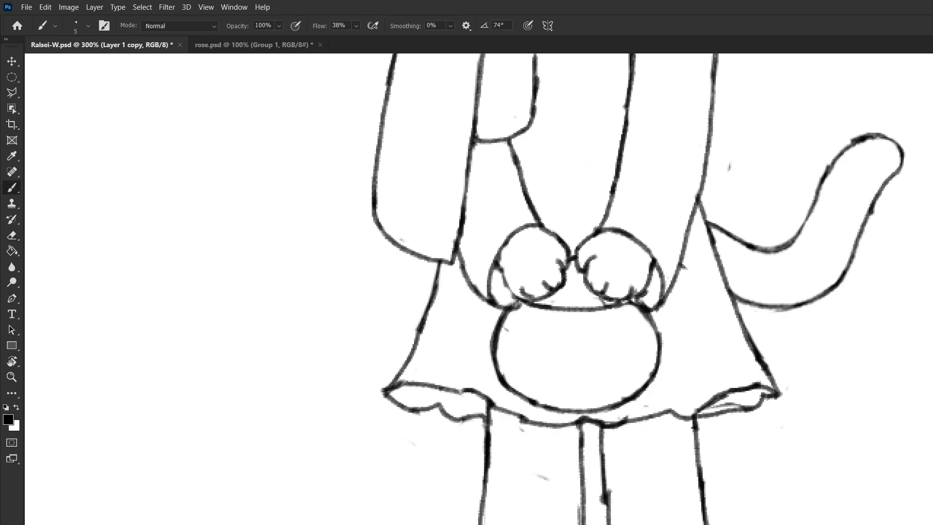
pyautogui.hotkey('ctrl', 'z')
pyautogui.press('e')
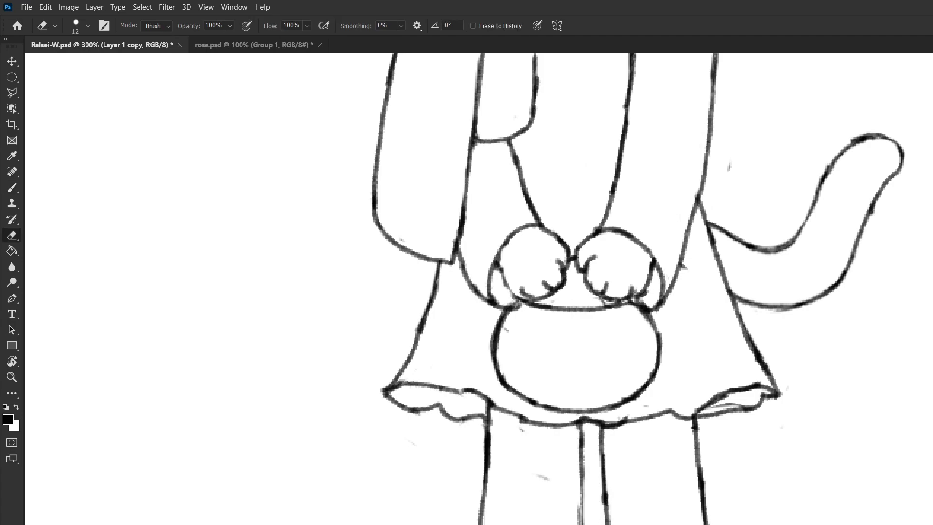
pyautogui.press('b')
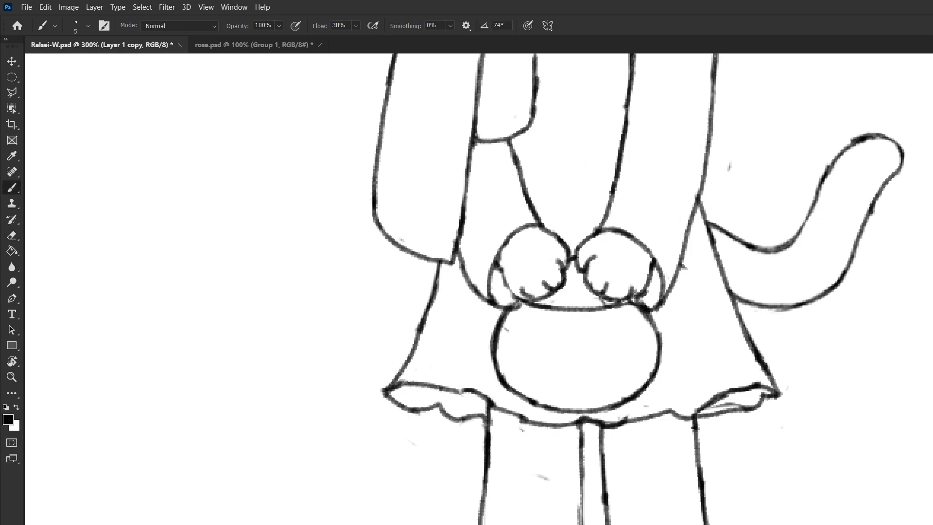
pyautogui.press('e')
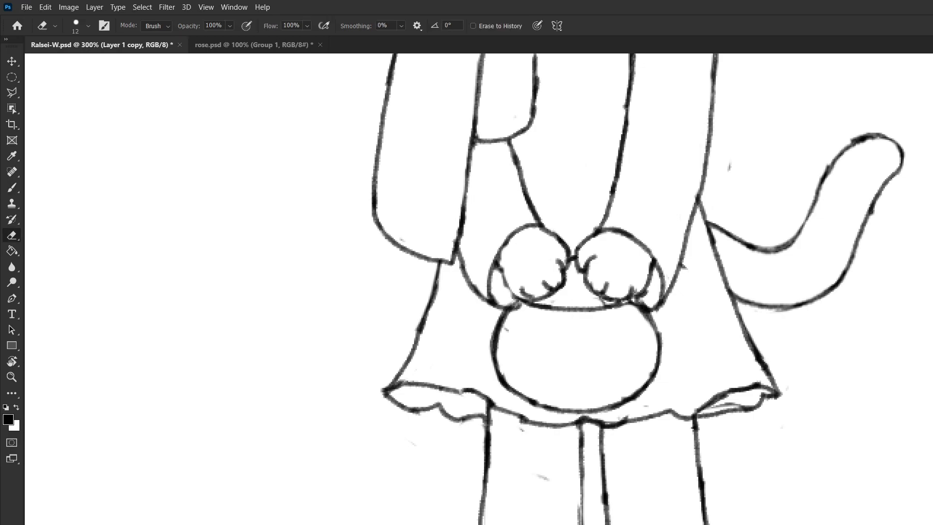
# - Erase the stray marks inside the left leg, along the hem above it and below the left ruffle
pyautogui.press('b')
pyautogui.press('e')
pyautogui.press('b')
pyautogui.press('e')
pyautogui.moveTo(550, 472)
pyautogui.mouseDown()
pyautogui.moveTo(552, 503)
pyautogui.moveTo(561, 499)
pyautogui.moveTo(574, 521)
pyautogui.mouseUp()
pyautogui.press('b')
pyautogui.press('e')
pyautogui.moveTo(515, 433); pyautogui.dragTo(524, 442)
pyautogui.moveTo(424, 443); pyautogui.dragTo(400, 451)
# - Return to the line art layer and erase the faint residue beside the left leg's inner line
pyautogui.hotkey('ctrl', 'shift', 'alt', 'n')
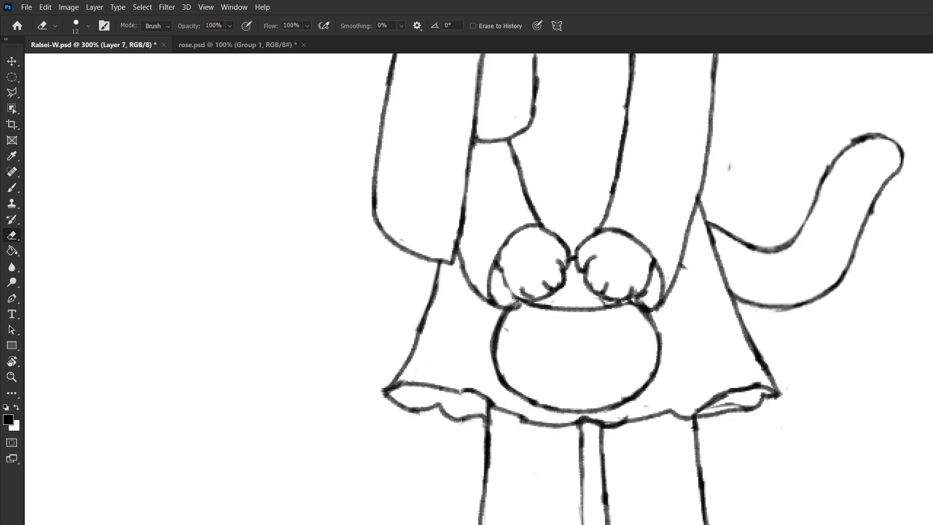
pyautogui.hotkey('alt', '[')
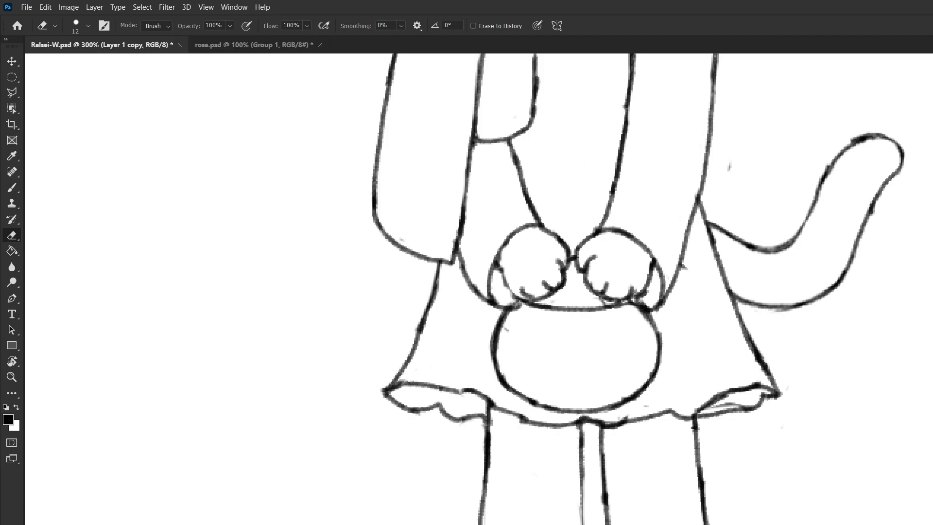
pyautogui.scroll(-2, 637, 289)
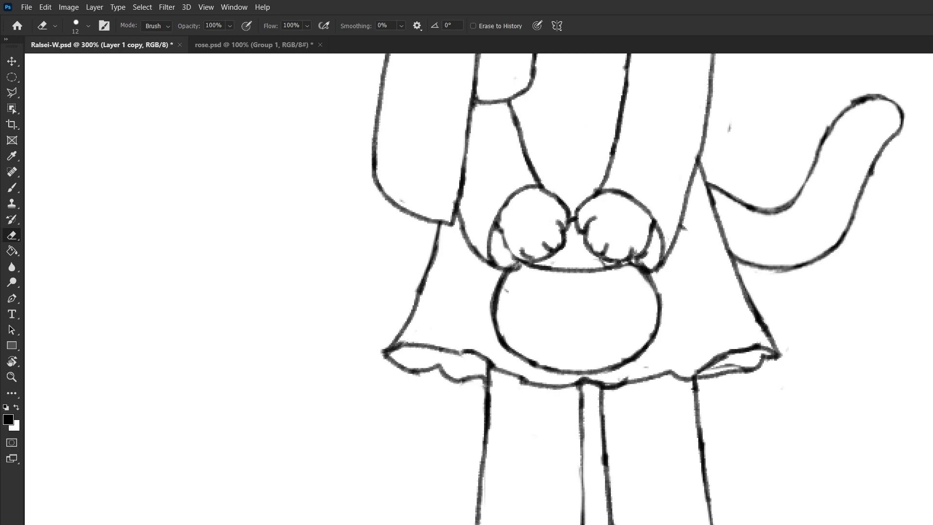
pyautogui.press('b')
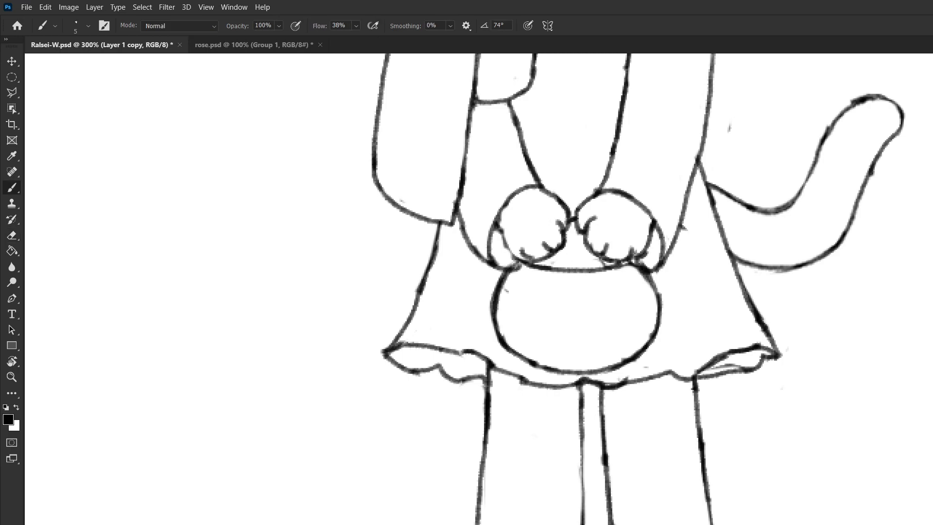
pyautogui.press('e')
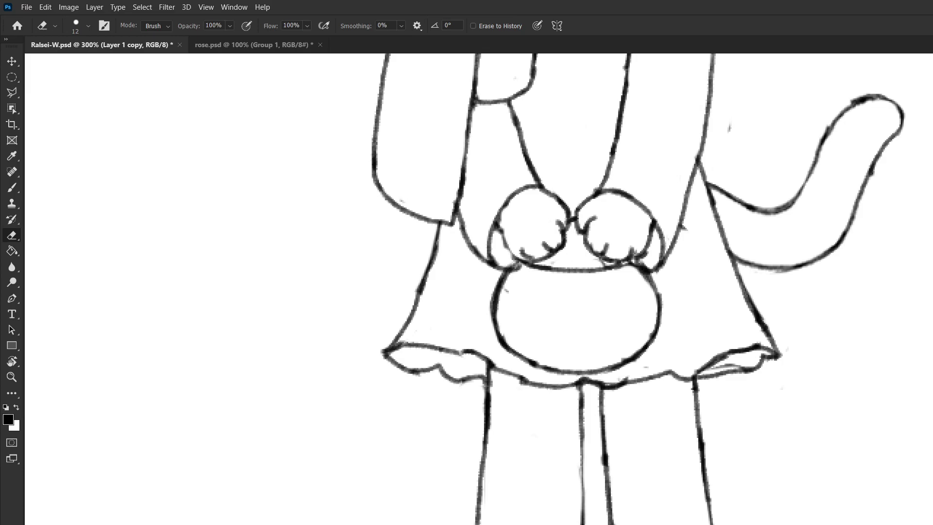
pyautogui.scroll(-1, 610, 521)
pyautogui.scroll(1, 610, 521)
pyautogui.moveTo(590, 409); pyautogui.dragTo(592, 453)
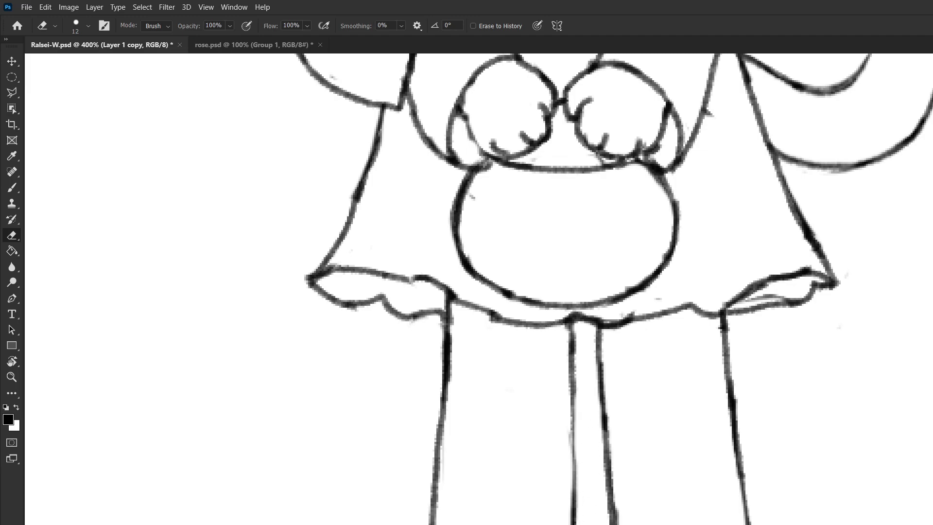
# - Erase the faint leftover line along the inside of the left leg's outer edge
pyautogui.scroll(-2, 506, 521)
pyautogui.scroll(2, 475, 423)
pyautogui.moveTo(472, 384); pyautogui.dragTo(469, 452)
pyautogui.scroll(-4, 562, 467)
pyautogui.scroll(4, 582, 513)
pyautogui.scroll(1, 583, 513)
pyautogui.scroll(-1, 697, 449)
# - Thin the heavy outline at the tip of the tail with the eraser and retouch its curve
pyautogui.keyDown('ctrl'); pyautogui.click(689, 391); pyautogui.keyUp('ctrl')
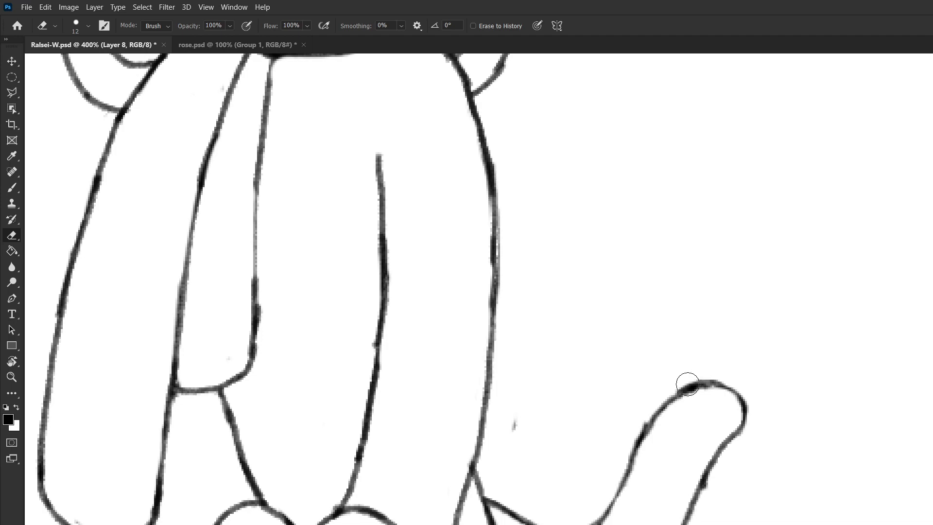
pyautogui.press('b')
pyautogui.press('e')
pyautogui.moveTo(680, 381); pyautogui.dragTo(706, 384)
pyautogui.press('b')
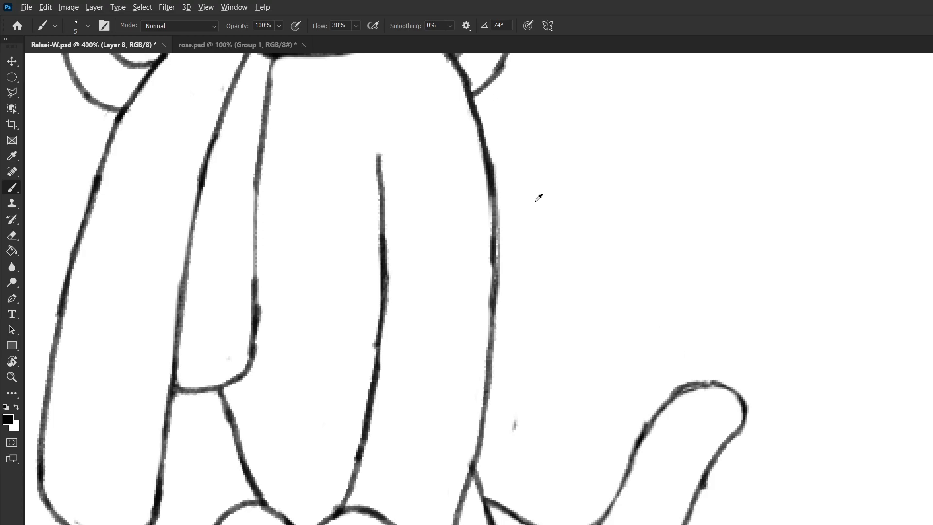
# - Draw a curved upper rim line on the round pouch between the two paws
pyautogui.scroll(-2, 496, 409)
pyautogui.scroll(2, 427, 522)
pyautogui.keyDown('ctrl'); pyautogui.click(402, 506); pyautogui.keyUp('ctrl')
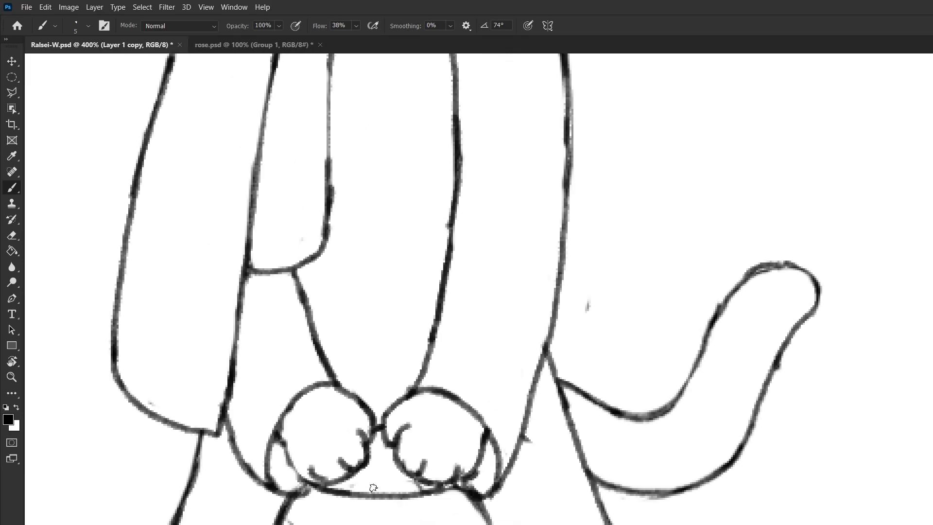
pyautogui.scroll(-5, 396, 395)
pyautogui.scroll(3, 474, 357)
pyautogui.scroll(5, 474, 356)
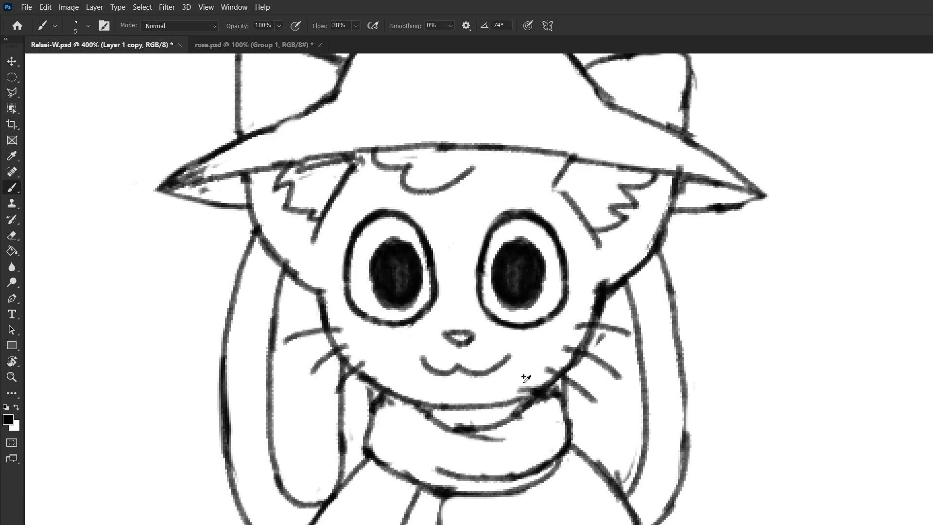
# - Erase the stray mark at the right side of the chin just above the scarf
pyautogui.keyDown('ctrl'); pyautogui.click(563, 387); pyautogui.keyUp('ctrl')
pyautogui.press('e')
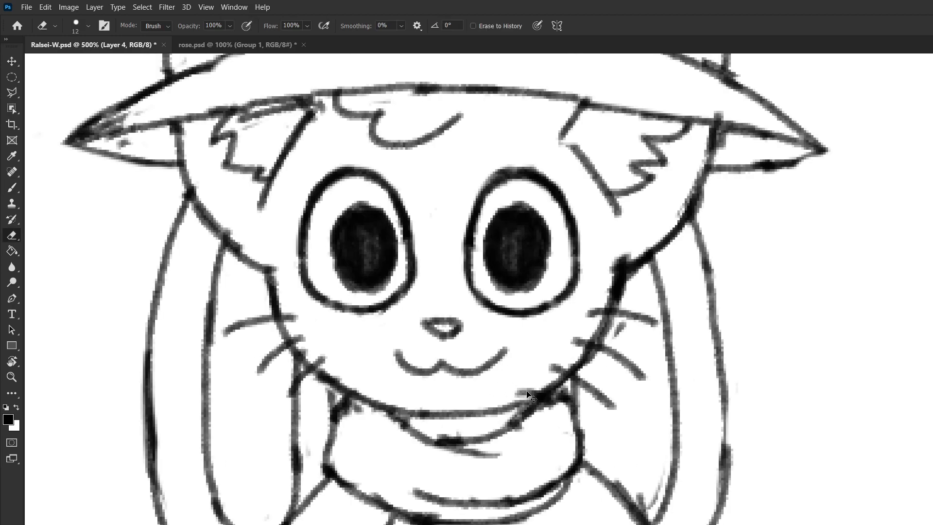
pyautogui.press('b')
pyautogui.keyDown('ctrl'); pyautogui.click(486, 409); pyautogui.keyUp('ctrl')
pyautogui.press('e')
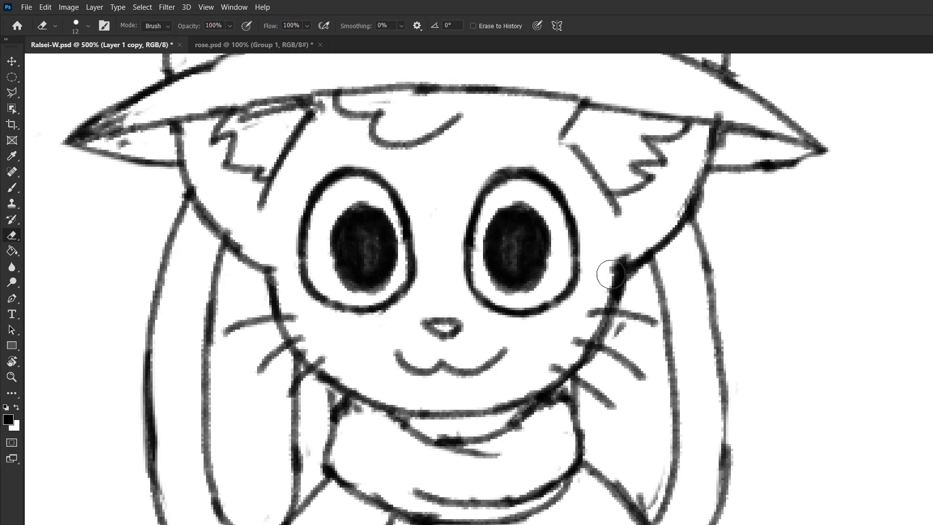
# - Clean up and redraw the corner where the right cheek meets the head outline, undoing unwanted strokes
pyautogui.press('b')
pyautogui.moveTo(621, 261)
pyautogui.mouseDown()
pyautogui.moveTo(617, 295)
pyautogui.moveTo(639, 254)
pyautogui.moveTo(619, 279)
pyautogui.moveTo(649, 270)
pyautogui.moveTo(636, 275)
pyautogui.moveTo(670, 246)
pyautogui.moveTo(700, 194)
pyautogui.moveTo(686, 194)
pyautogui.moveTo(640, 267)
pyautogui.moveTo(673, 232)
pyautogui.mouseUp()
pyautogui.scroll(-3, 610, 272)
pyautogui.scroll(3, 609, 268)
pyautogui.press('e')
pyautogui.press('b')
pyautogui.press('e')
pyautogui.hotkey('ctrl', 'z')
pyautogui.hotkey('ctrl', 'z')
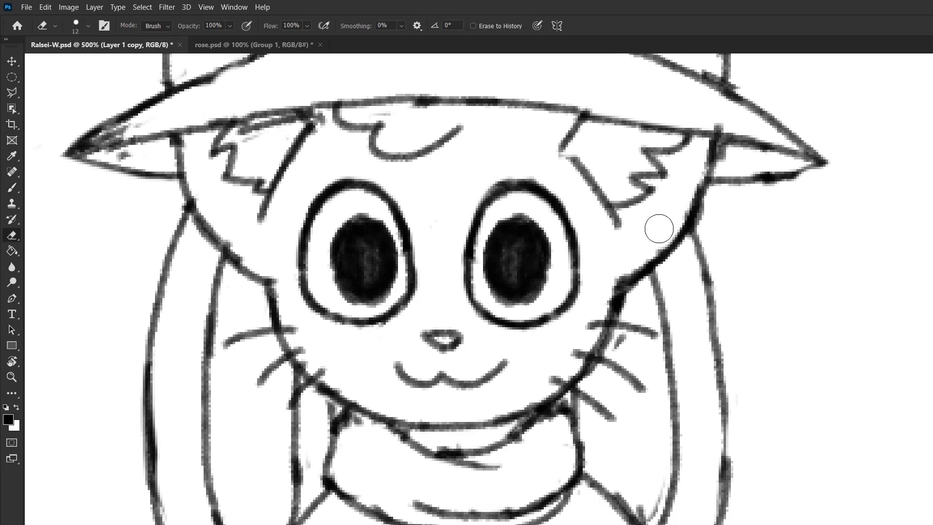
# - Erase the overshoot of the right head outline at the hat brim and retouch the line below it
pyautogui.press('b')
pyautogui.press('e')
pyautogui.scroll(-4, 614, 271)
pyautogui.scroll(3, 625, 224)
pyautogui.moveTo(626, 224); pyautogui.dragTo(646, 209)
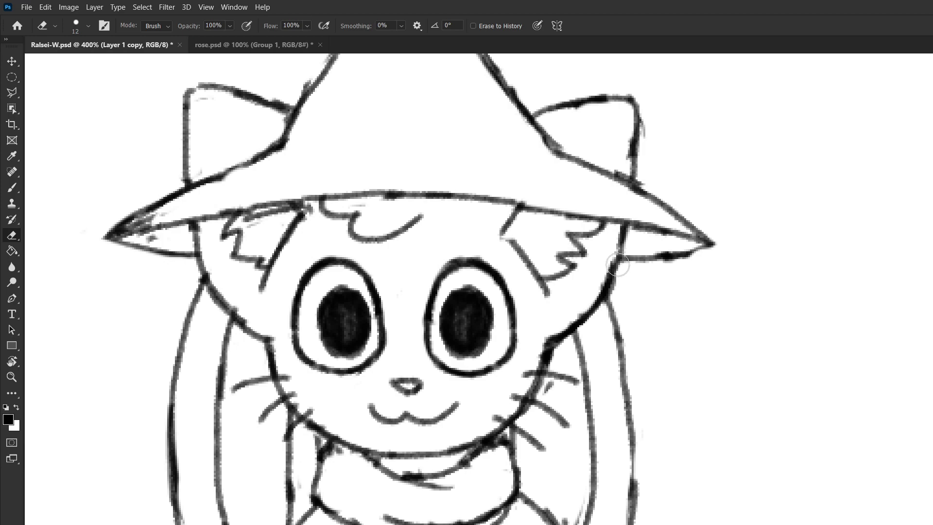
pyautogui.press('b')
pyautogui.moveTo(623, 230)
pyautogui.mouseDown()
pyautogui.moveTo(618, 253)
pyautogui.moveTo(600, 300)
pyautogui.moveTo(625, 220)
pyautogui.moveTo(602, 303)
pyautogui.mouseUp()
pyautogui.hotkey('ctrl', 'z')
pyautogui.hotkey('ctrl', 'z')
pyautogui.scroll(-2, 616, 259)
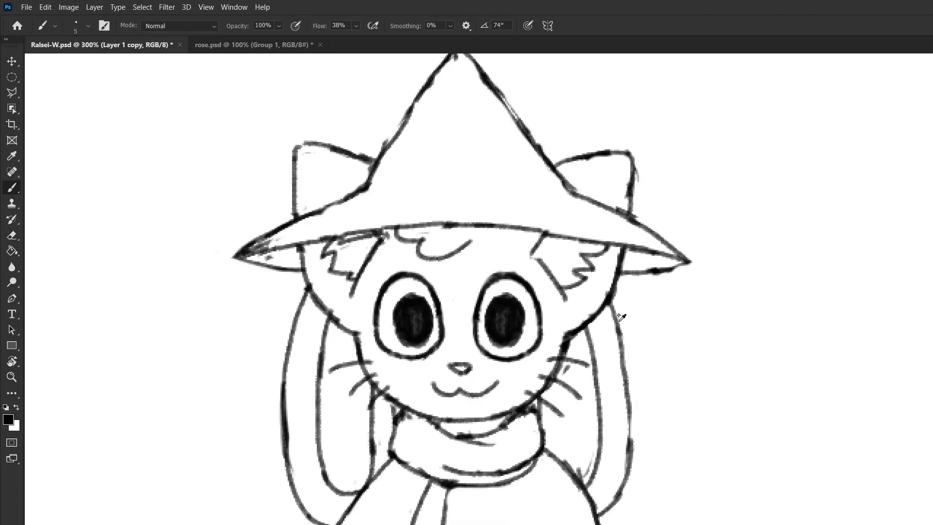
# - Redraw the lower outer line of the right hanging ear and erase the rough marks around it
pyautogui.keyDown('ctrl'); pyautogui.click(638, 402); pyautogui.keyUp('ctrl')
pyautogui.press('e')
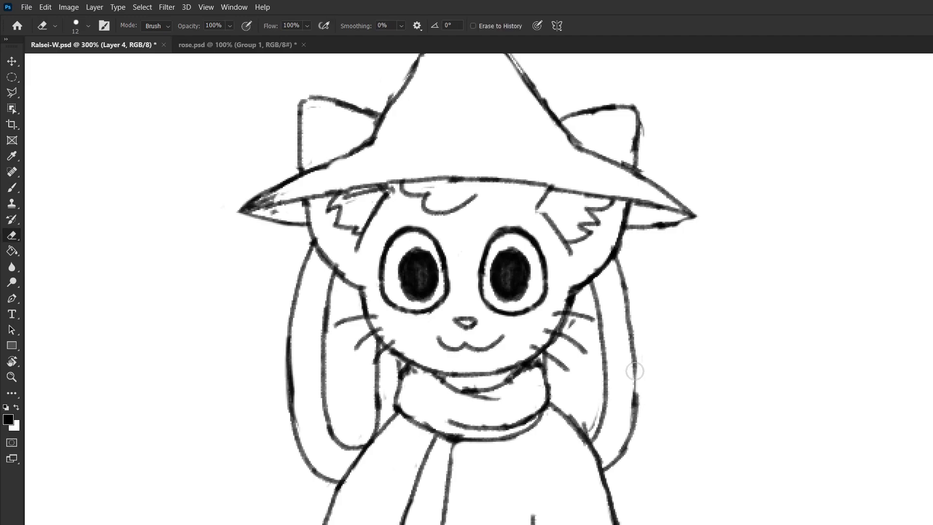
pyautogui.press('b')
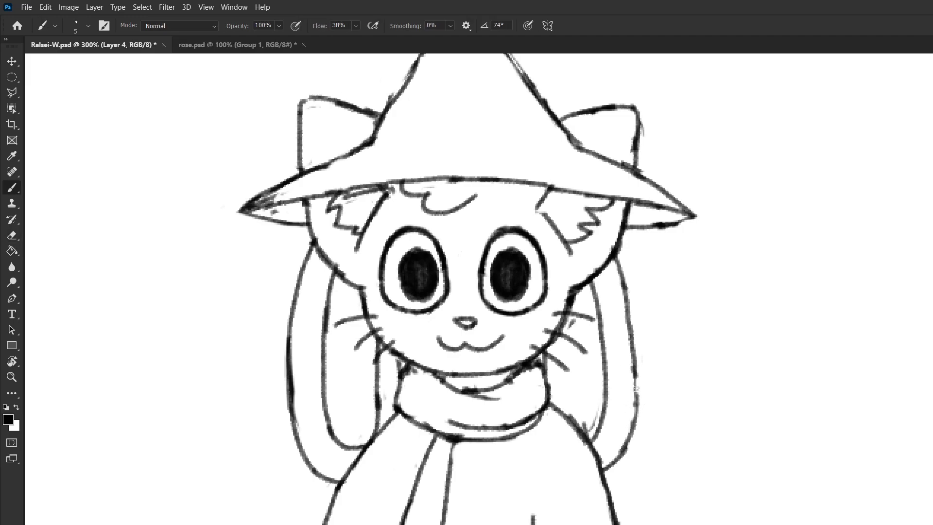
pyautogui.moveTo(635, 370); pyautogui.dragTo(630, 435)
pyautogui.press('e')
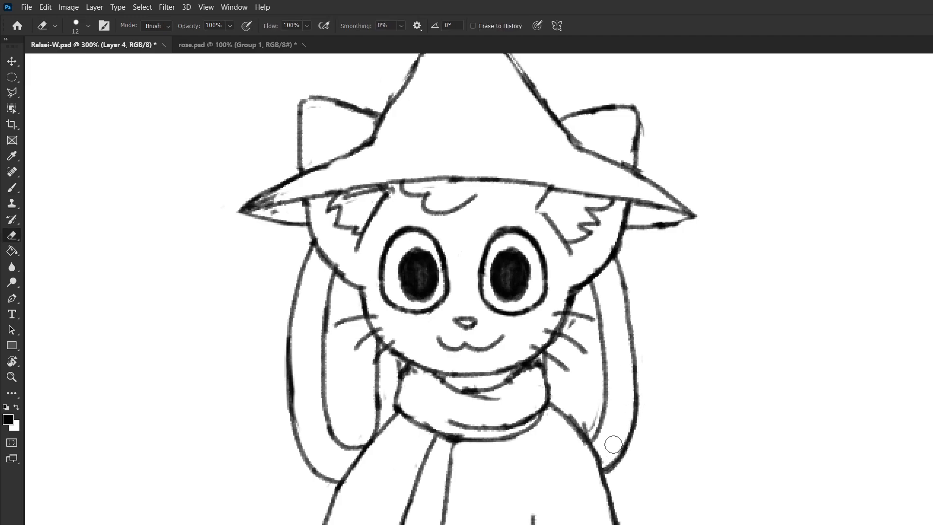
pyautogui.press('b')
pyautogui.press('e')
pyautogui.press('b')
pyautogui.press('e')
pyautogui.keyDown('ctrl'); pyautogui.click(583, 442); pyautogui.keyUp('ctrl')
pyautogui.moveTo(584, 450); pyautogui.dragTo(558, 420)
pyautogui.hotkey('ctrl', 'z')
# - Strengthen the thin right edge of the scarf's hanging end with the brush
pyautogui.hotkey('ctrl', '1')
pyautogui.scroll(1, 556, 443)
pyautogui.scroll(-1, 533, 409)
pyautogui.scroll(2, 493, 365)
pyautogui.hotkey('ctrl', 'shift', 'e')
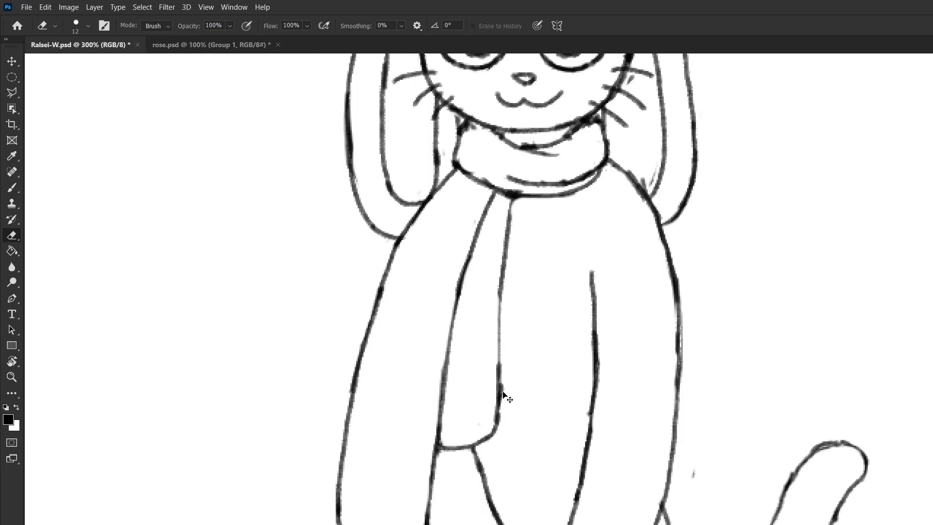
pyautogui.hotkey('ctrl', 'shift', 'alt', 'n')
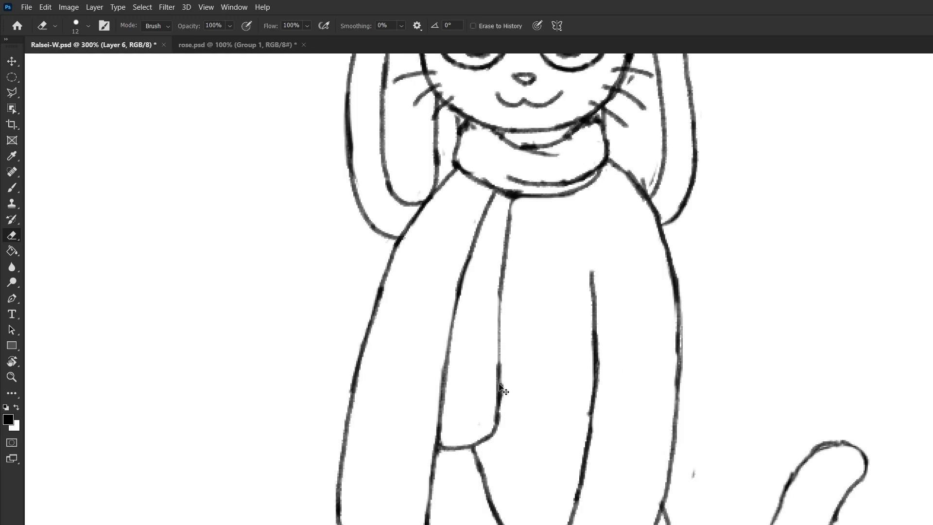
pyautogui.press('b')
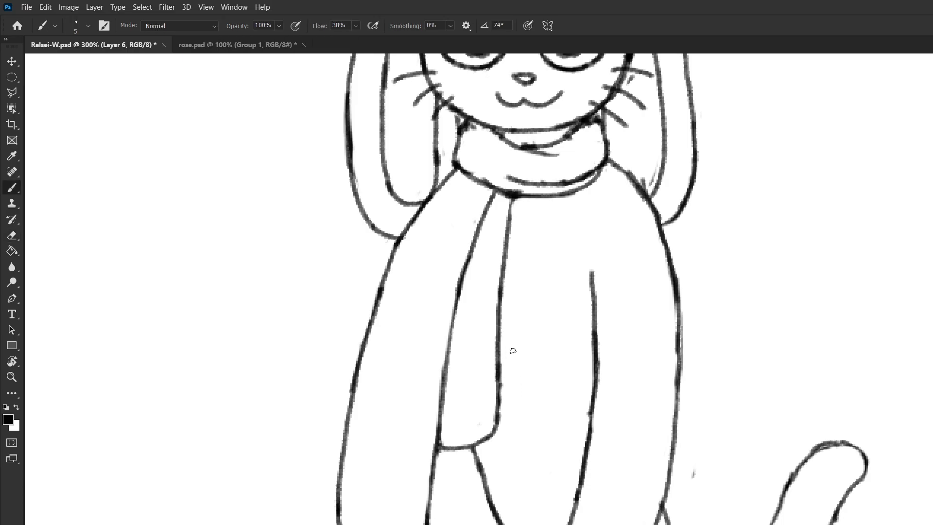
pyautogui.scroll(-1, 563, 345)
pyautogui.scroll(1, 563, 345)
# - Taper the upper end of the right sleeve's inner line with the eraser
pyautogui.press('e')
pyautogui.hotkey('ctrl', 'z')
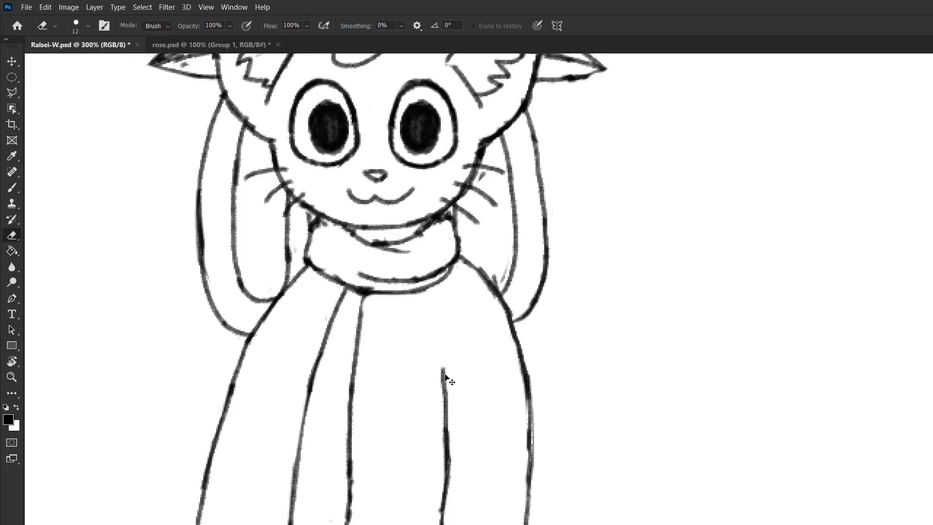
pyautogui.keyDown('ctrl'); pyautogui.click(443, 369); pyautogui.keyUp('ctrl')
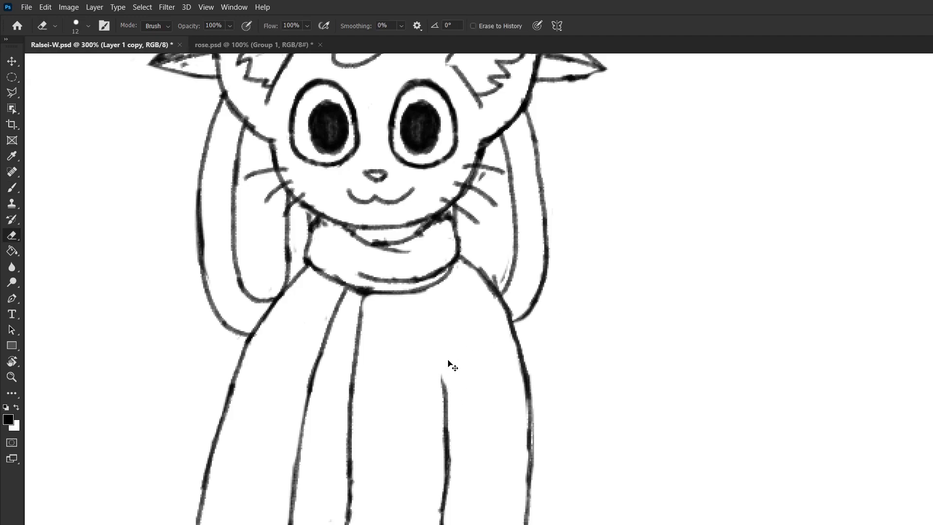
pyautogui.scroll(-1, 520, 379)
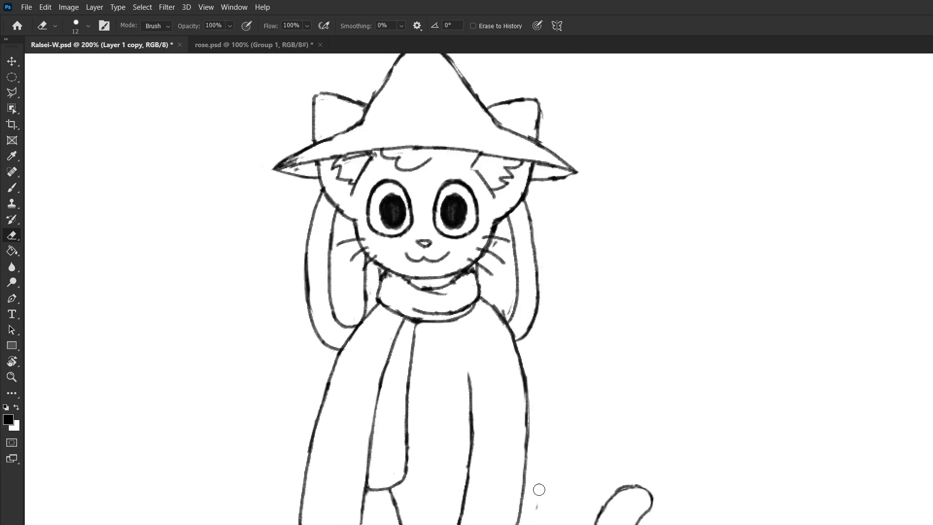
# - Erase the stray marks between the right sleeve and the tail and beside the sleeve's cuff on the skirt
pyautogui.scroll(-2, 614, 513)
pyautogui.scroll(-1, 575, 514)
pyautogui.scroll(1, 543, 467)
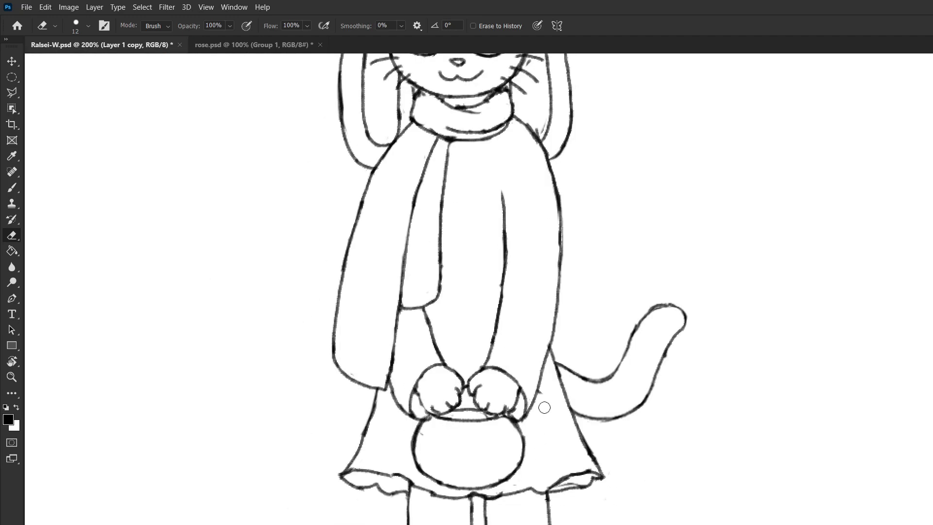
pyautogui.scroll(1, 489, 372)
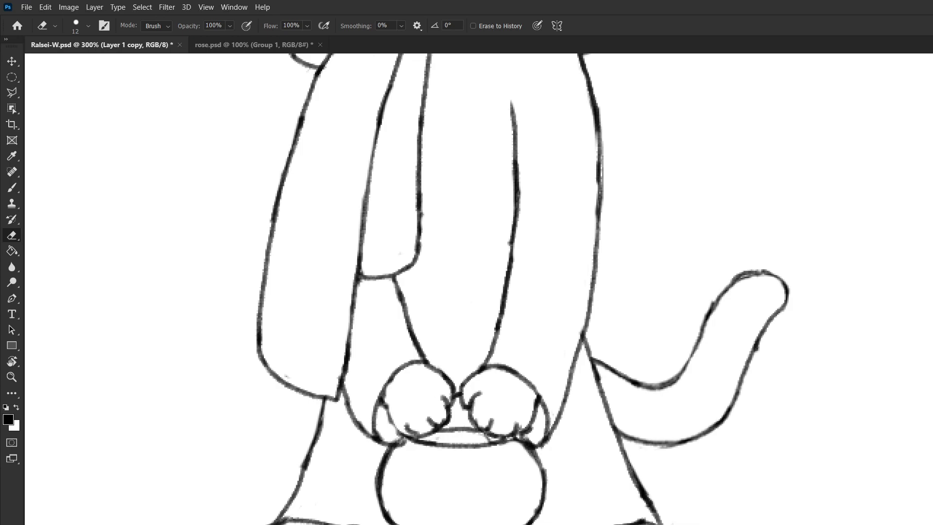
pyautogui.press('b')
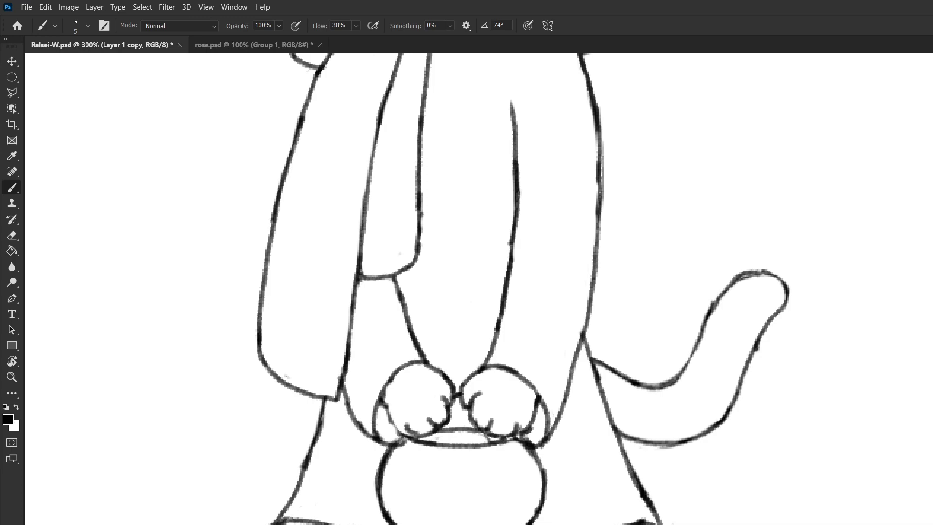
pyautogui.press('e')
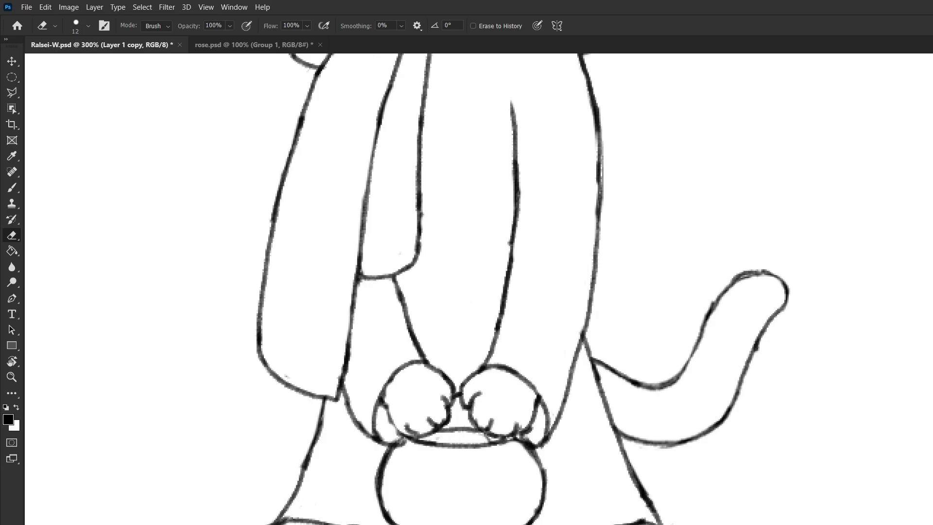
# - Clean up the hat's tip and left edge and erase the rough hatching at the left end of the brim
pyautogui.hotkey('ctrl', '1')
pyautogui.scroll(2, 500, 156)
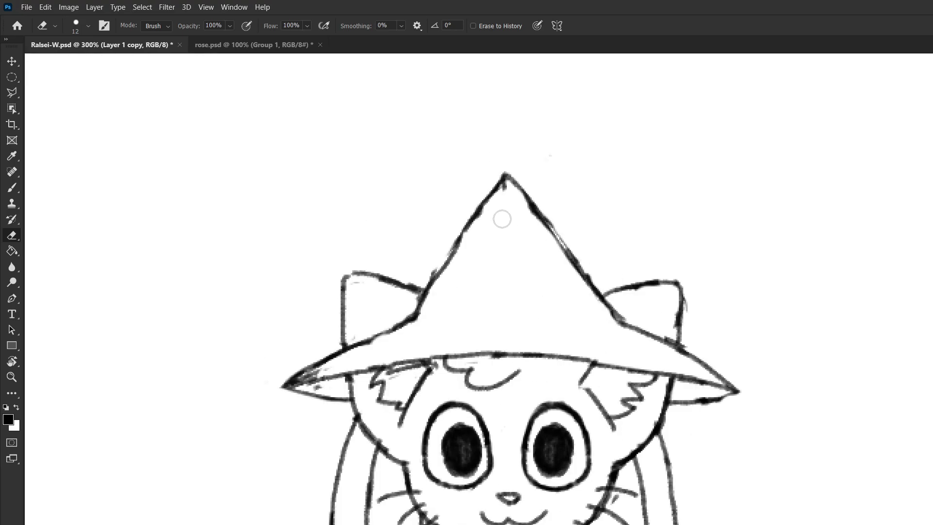
pyautogui.keyDown('ctrl'); pyautogui.click(483, 217); pyautogui.keyUp('ctrl')
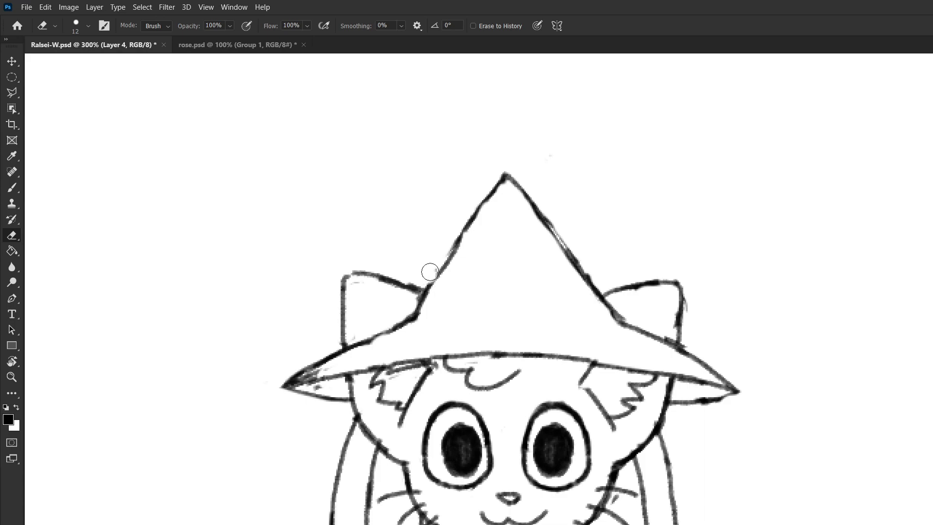
pyautogui.moveTo(311, 379); pyautogui.dragTo(338, 377)
pyautogui.press('b')
pyautogui.hotkey('ctrl', 'z')
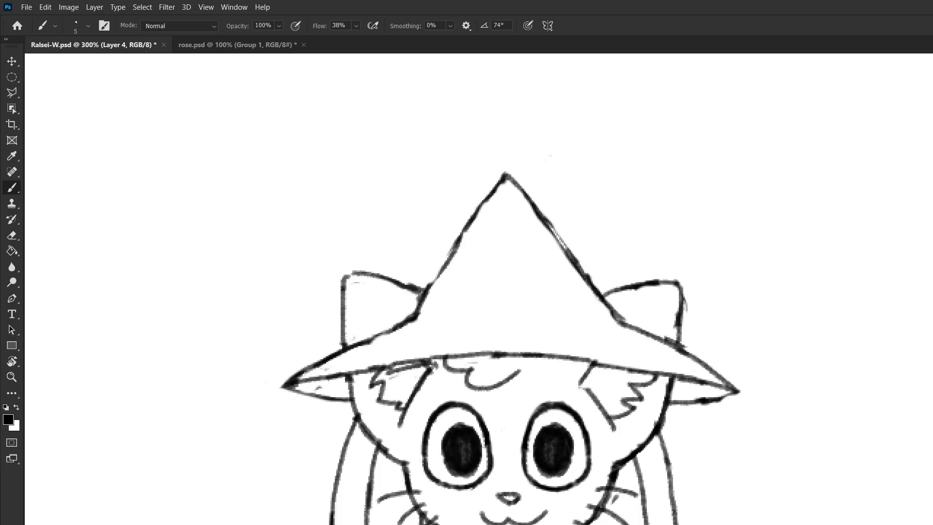
# - Thin the rough line under the right end of the brim and erase the overlap at the right ear's base
pyautogui.press('e')
pyautogui.press('b')
pyautogui.moveTo(679, 403); pyautogui.dragTo(738, 391)
pyautogui.press('e')
pyautogui.moveTo(682, 344)
pyautogui.mouseDown()
pyautogui.moveTo(663, 325)
pyautogui.moveTo(679, 348)
pyautogui.moveTo(668, 308)
pyautogui.moveTo(670, 321)
pyautogui.mouseUp()
pyautogui.hotkey('ctrl', 'z')
pyautogui.press('b')
pyautogui.press('e')
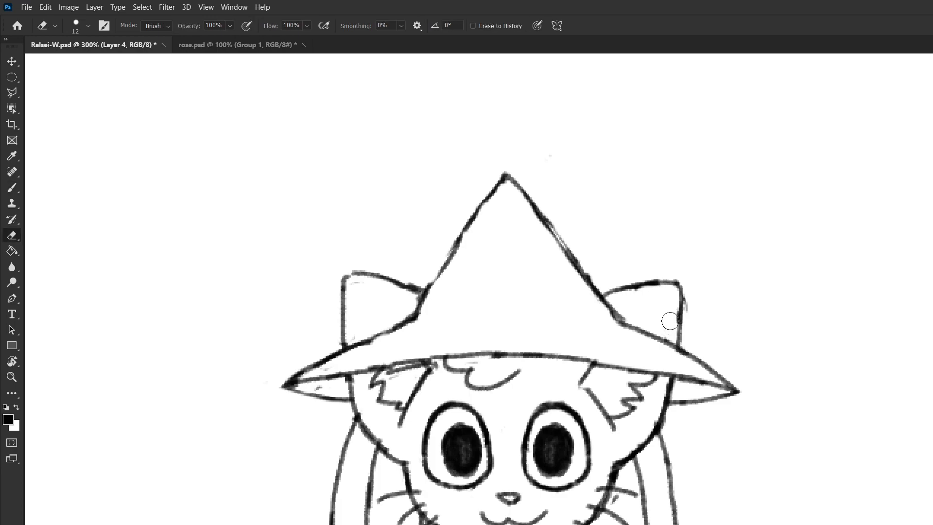
# - Erase the doubled strokes along the hat's right edge and redraw it as a single line
pyautogui.moveTo(634, 296); pyautogui.dragTo(646, 295)
pyautogui.moveTo(543, 231); pyautogui.dragTo(592, 311)
pyautogui.press('b')
pyautogui.moveTo(529, 197); pyautogui.dragTo(575, 260)
pyautogui.hotkey('ctrl', 'z')
pyautogui.moveTo(534, 205)
pyautogui.mouseDown()
pyautogui.moveTo(615, 324)
pyautogui.moveTo(612, 308)
pyautogui.mouseUp()
pyautogui.press('e')
pyautogui.hotkey('ctrl', 'z')
# - Tidy the thick, rough strokes at the left end of the hat's brim
pyautogui.press('b')
pyautogui.moveTo(364, 344)
pyautogui.mouseDown()
pyautogui.moveTo(405, 327)
pyautogui.moveTo(289, 384)
pyautogui.moveTo(316, 375)
pyautogui.moveTo(307, 371)
pyautogui.moveTo(322, 399)
pyautogui.mouseUp()
pyautogui.hotkey('ctrl', 'z')
pyautogui.press('e')
pyautogui.press('b')
pyautogui.scroll(-2, 353, 389)
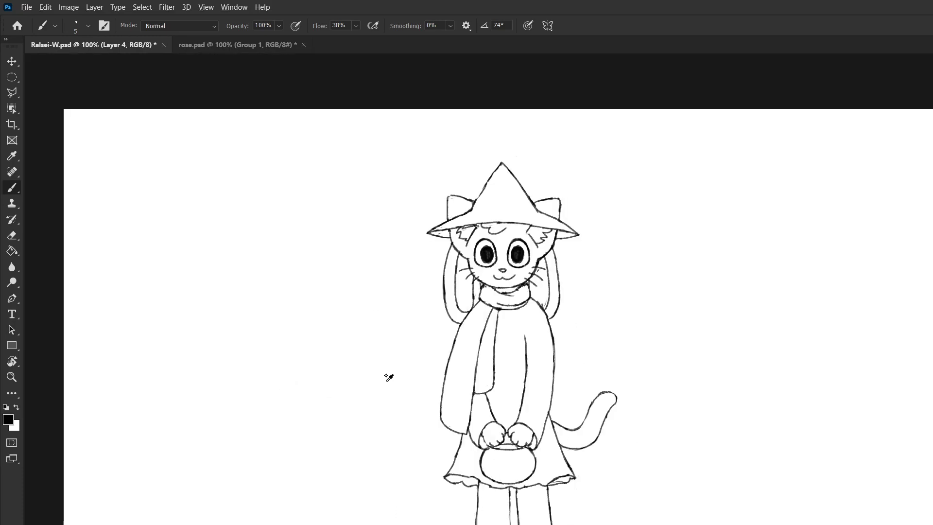
# - Erase the doubled strokes and dark spots along the brim's lower edge above the left inner ear and the hair
pyautogui.scroll(3, 485, 220)
pyautogui.press('e')
pyautogui.moveTo(433, 225); pyautogui.dragTo(494, 205)
pyautogui.keyDown('ctrl'); pyautogui.click(482, 210); pyautogui.keyUp('ctrl')
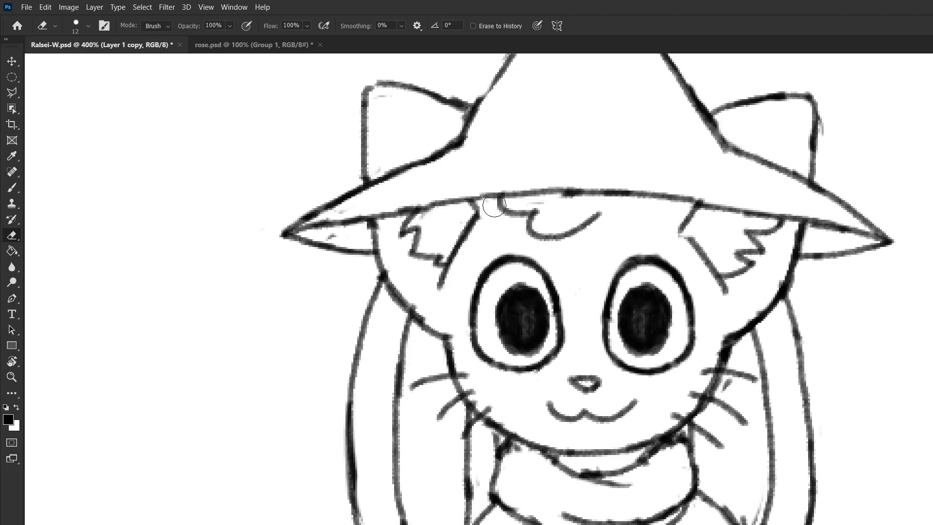
pyautogui.scroll(-1, 494, 205)
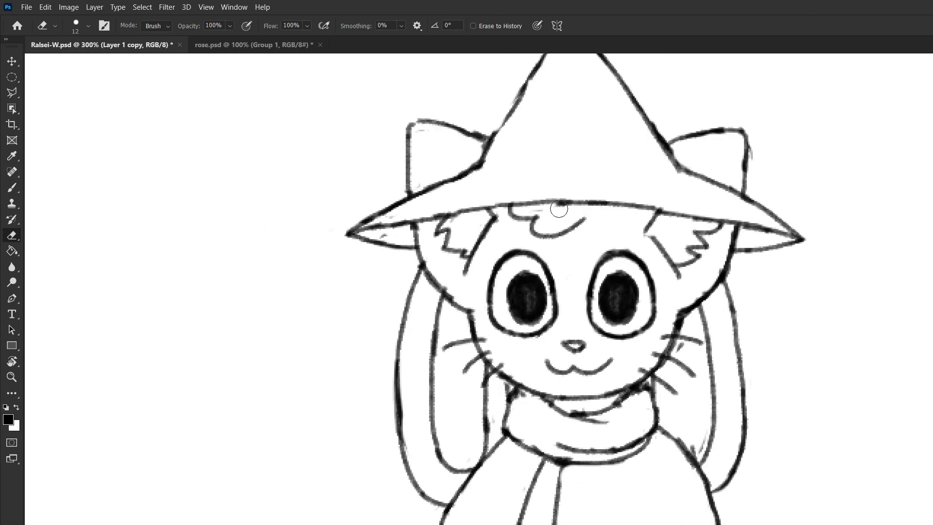
pyautogui.keyDown('ctrl'); pyautogui.click(559, 216); pyautogui.keyUp('ctrl')
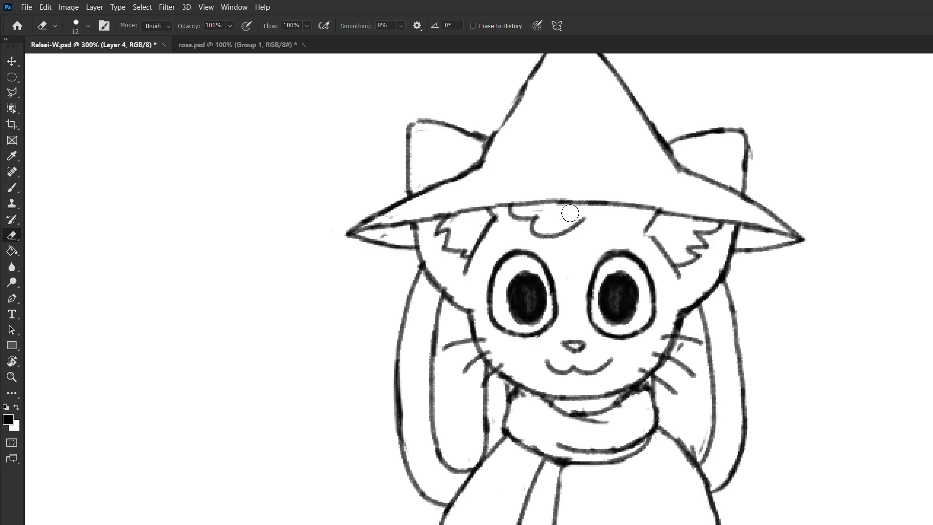
# - Toggle Layer 4's visibility to examine which lines it holds, and make Layer 3 active
pyautogui.hotkey('ctrl', ',')
pyautogui.hotkey('ctrl', ',')
pyautogui.hotkey('ctrl', ',')
pyautogui.hotkey('ctrl', ',')
pyautogui.hotkey('ctrl', ',')
pyautogui.hotkey('ctrl', ',')
pyautogui.hotkey('alt', '[')
pyautogui.scroll(-1, 598, 311)
pyautogui.scroll(2, 598, 312)
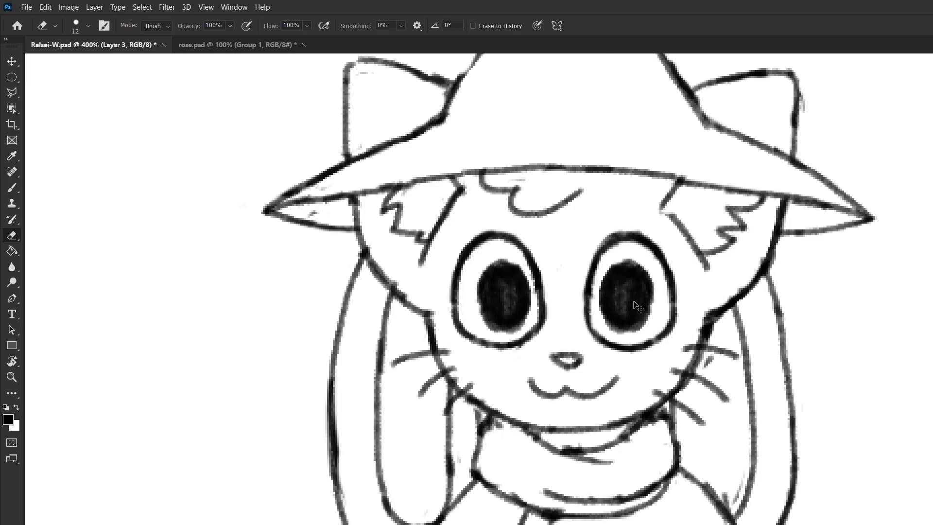
pyautogui.press('b')
pyautogui.moveTo(636, 324)
pyautogui.mouseDown()
pyautogui.moveTo(649, 297)
pyautogui.moveTo(645, 319)
pyautogui.mouseUp()
pyautogui.hotkey('ctrl', 'z')
pyautogui.hotkey('ctrl', 'z')
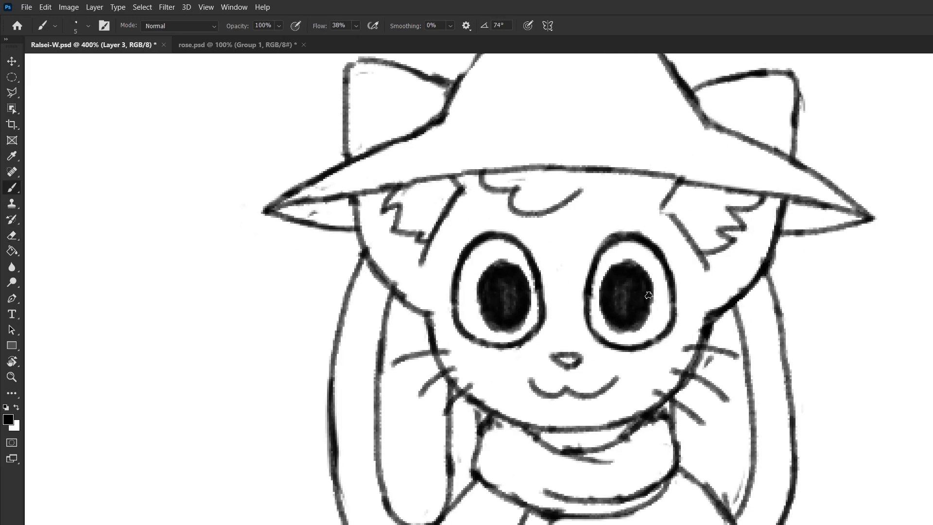
# - Toggle Layer 3's visibility to examine which lines of the drawing it holds
pyautogui.hotkey('ctrl', ',')
pyautogui.hotkey('ctrl', ',')
pyautogui.hotkey('ctrl', ',')
pyautogui.hotkey('ctrl', ',')
pyautogui.press('e')
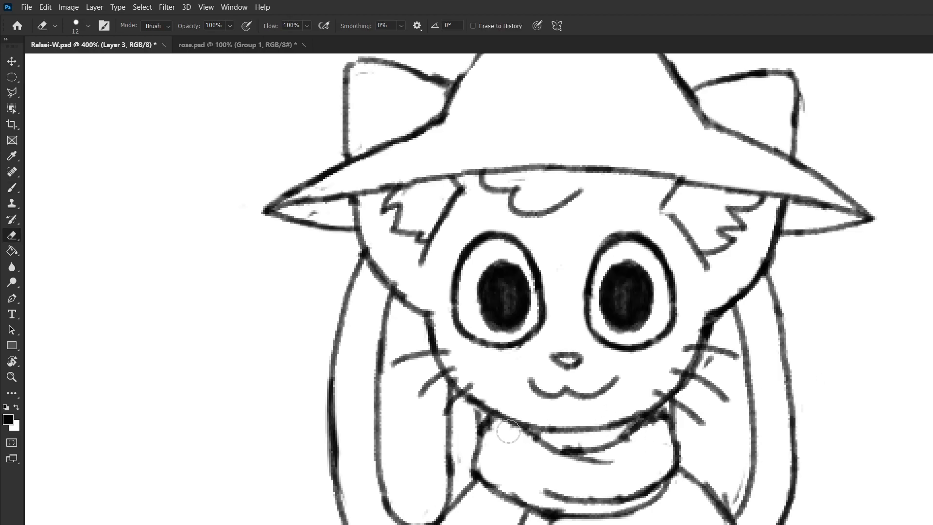
pyautogui.press('b')
pyautogui.press('e')
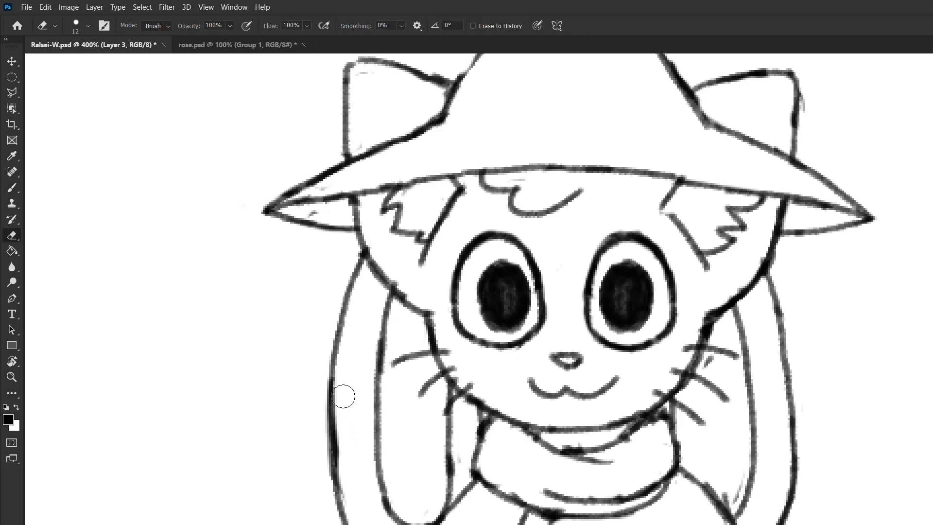
# - Erase the stray mark between the two upper whiskers on the right cheek
pyautogui.scroll(-1, 651, 438)
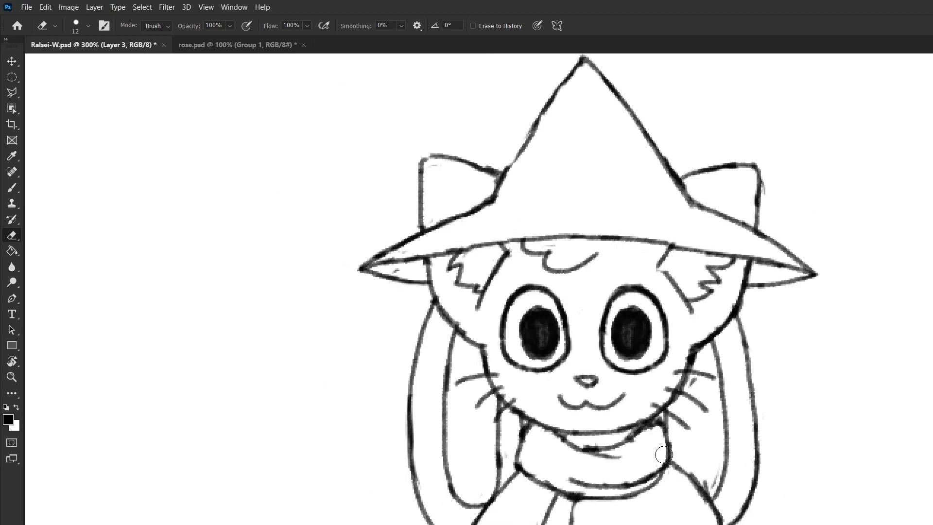
pyautogui.scroll(1, 707, 462)
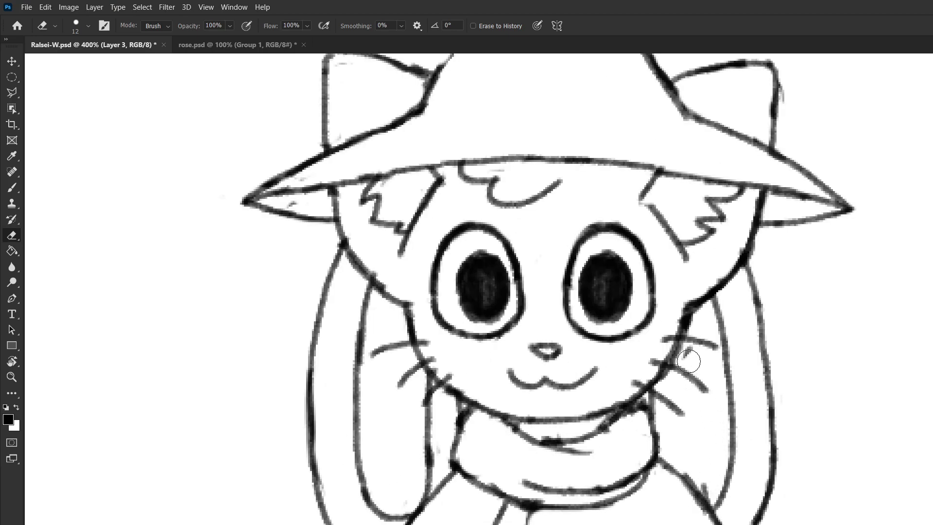
pyautogui.keyDown('ctrl'); pyautogui.click(691, 355); pyautogui.keyUp('ctrl')
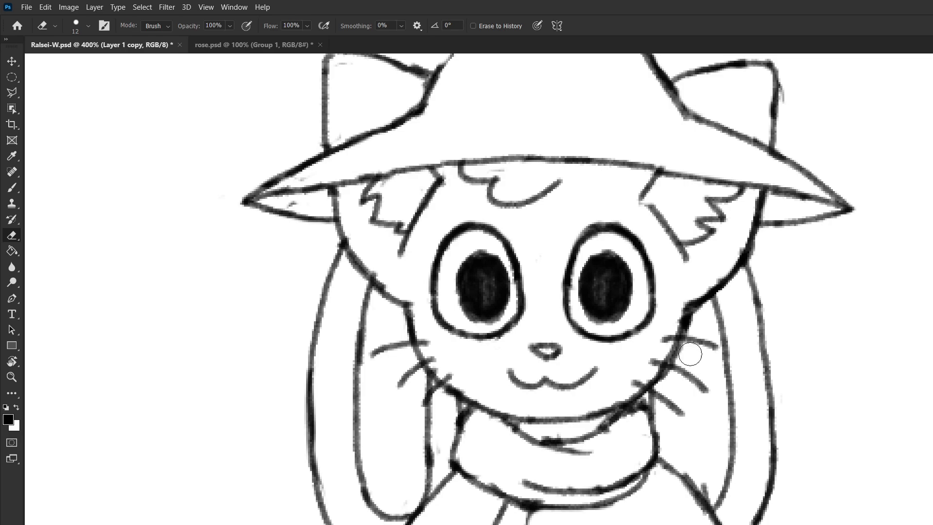
pyautogui.scroll(-4, 640, 392)
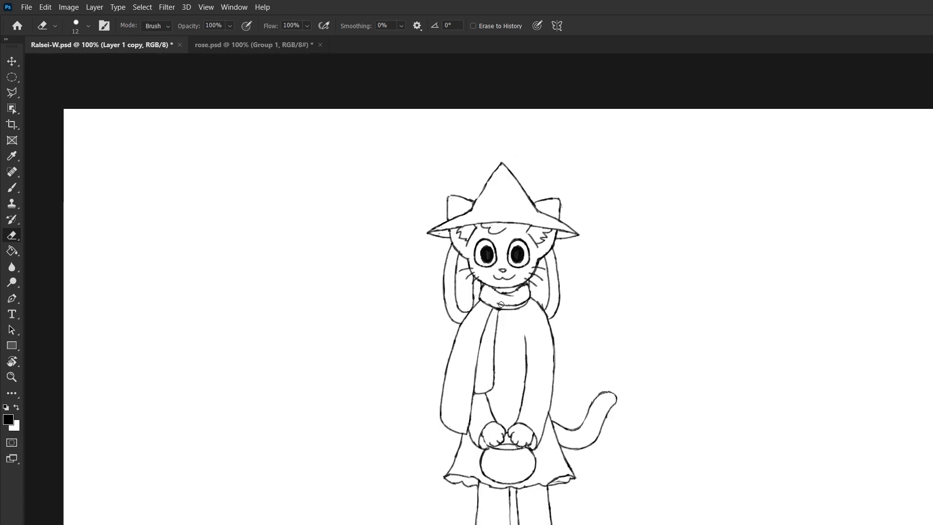
# - Redraw the right half of the mouth slightly shorter with the eraser and brush
pyautogui.scroll(5, 486, 284)
pyautogui.moveTo(498, 294)
pyautogui.mouseDown()
pyautogui.moveTo(470, 314)
pyautogui.moveTo(549, 309)
pyautogui.moveTo(540, 279)
pyautogui.moveTo(537, 310)
pyautogui.mouseUp()
pyautogui.press('b')
pyautogui.hotkey('ctrl', 'z')
pyautogui.press('e')
pyautogui.press('b')
pyautogui.hotkey('ctrl', 'z')
pyautogui.press('e')
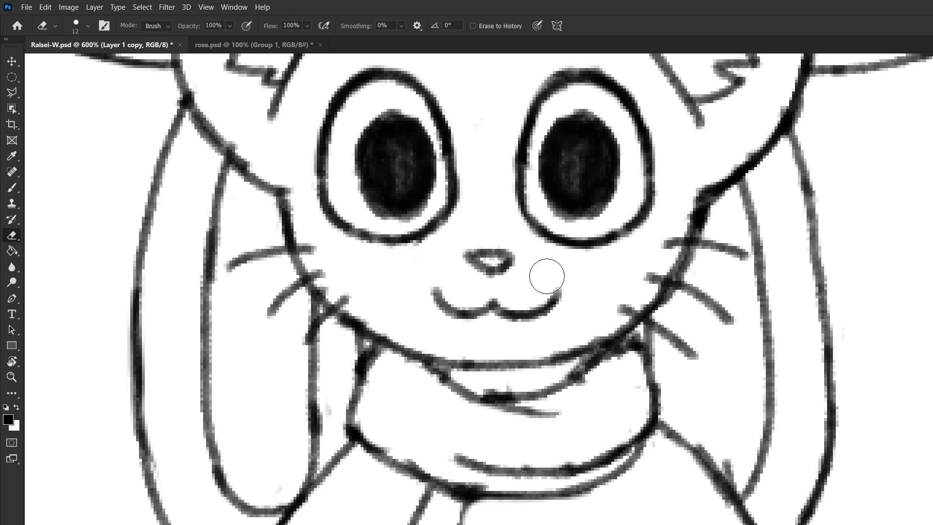
pyautogui.scroll(-5, 538, 291)
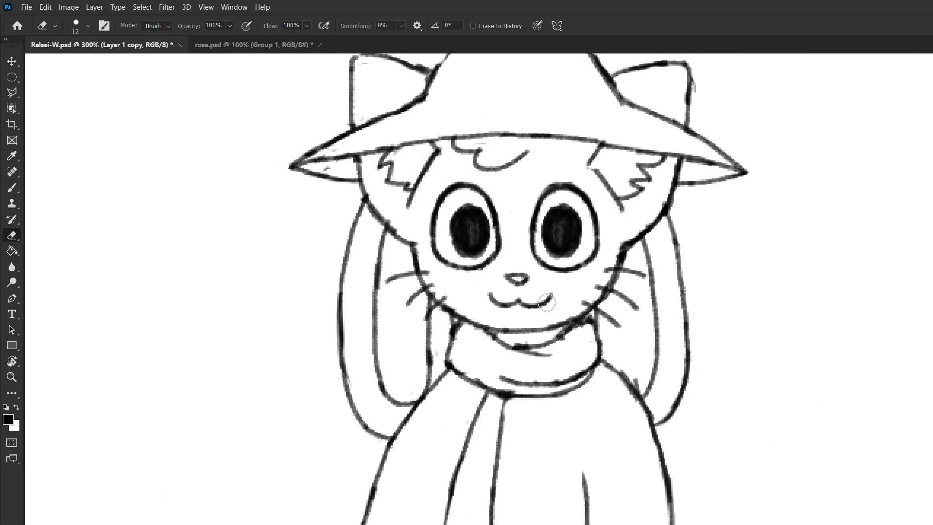
# - Strengthen the upturned left end of the mouth with the brush
pyautogui.keyDown('alt'); pyautogui.scroll(5, 490, 281); pyautogui.keyUp('alt')
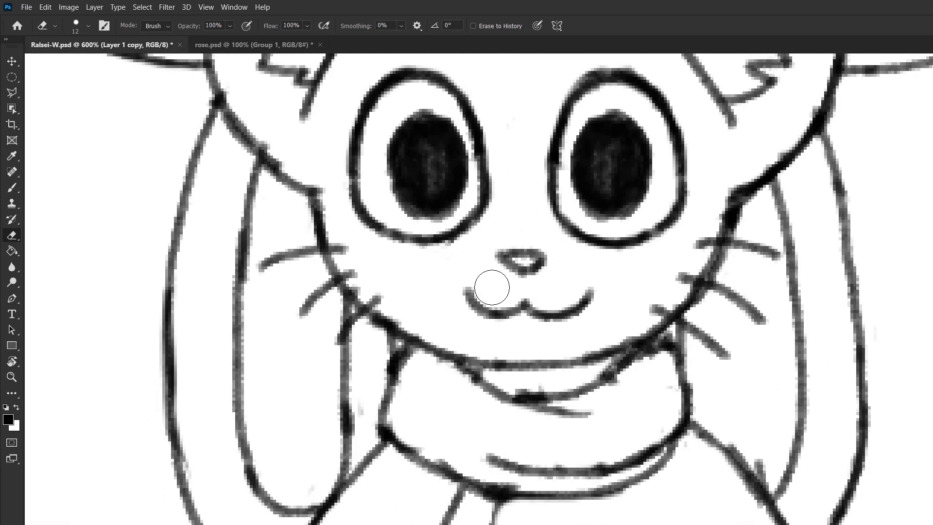
pyautogui.press('b')
pyautogui.moveTo(464, 294)
pyautogui.mouseDown()
pyautogui.moveTo(490, 315)
pyautogui.moveTo(470, 300)
pyautogui.mouseUp()
pyautogui.press('e')
pyautogui.hotkey('ctrl', 'z')
pyautogui.press('b')
pyautogui.press('e')
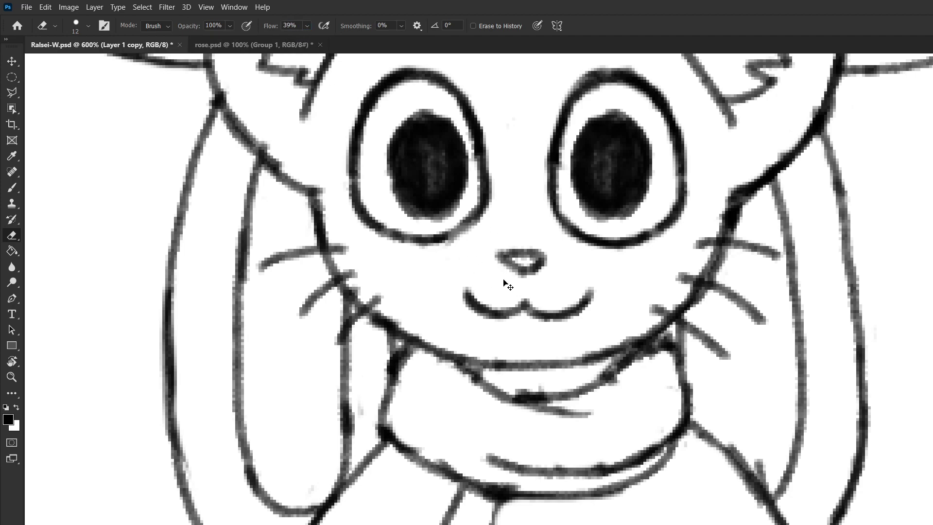
# - Retouch the faded lower part of the left eye's outline with the brush
pyautogui.press('b')
pyautogui.moveTo(468, 282); pyautogui.dragTo(505, 273)
pyautogui.hotkey('ctrl', 'z')
pyautogui.moveTo(447, 266)
pyautogui.mouseDown()
pyautogui.moveTo(466, 283)
pyautogui.moveTo(500, 275)
pyautogui.mouseUp()
pyautogui.moveTo(440, 218); pyautogui.dragTo(631, 295)
pyautogui.moveTo(607, 283); pyautogui.dragTo(577, 319)
pyautogui.hotkey('ctrl', 'z')
pyautogui.hotkey('ctrl', 'z')
# - Erase the nose and redraw it as a small rounded triangle centred more closely between the eyes
pyautogui.press('e')
pyautogui.moveTo(518, 252)
pyautogui.mouseDown()
pyautogui.moveTo(503, 242)
pyautogui.moveTo(525, 253)
pyautogui.mouseUp()
pyautogui.press('b')
pyautogui.press('e')
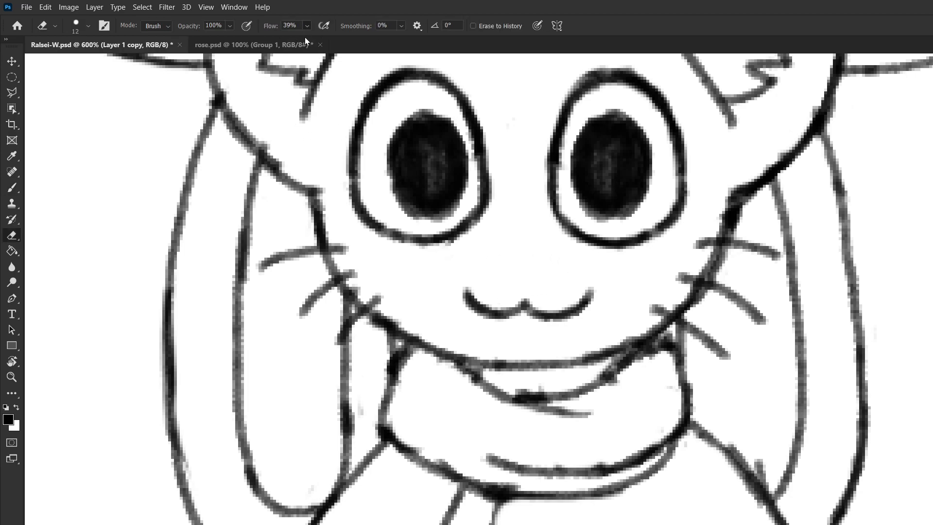
pyautogui.press('b')
pyautogui.moveTo(497, 254)
pyautogui.mouseDown()
pyautogui.moveTo(520, 267)
pyautogui.moveTo(500, 259)
pyautogui.moveTo(517, 272)
pyautogui.moveTo(508, 254)
pyautogui.moveTo(537, 260)
pyautogui.moveTo(522, 271)
pyautogui.moveTo(499, 253)
pyautogui.moveTo(519, 271)
pyautogui.moveTo(535, 257)
pyautogui.moveTo(502, 253)
pyautogui.moveTo(537, 255)
pyautogui.mouseUp()
pyautogui.hotkey('ctrl', 'z')
pyautogui.hotkey('ctrl', 'z')
pyautogui.hotkey('ctrl', 'z')
pyautogui.hotkey('ctrl', 'z')
pyautogui.hotkey('ctrl', 'z')
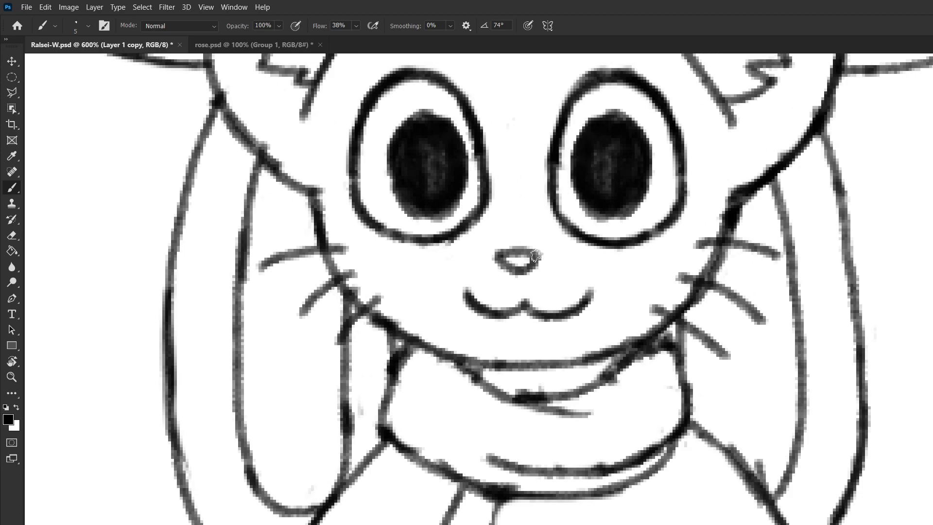
pyautogui.scroll(-2, 536, 256)
pyautogui.scroll(-4, 539, 258)
pyautogui.scroll(4, 521, 261)
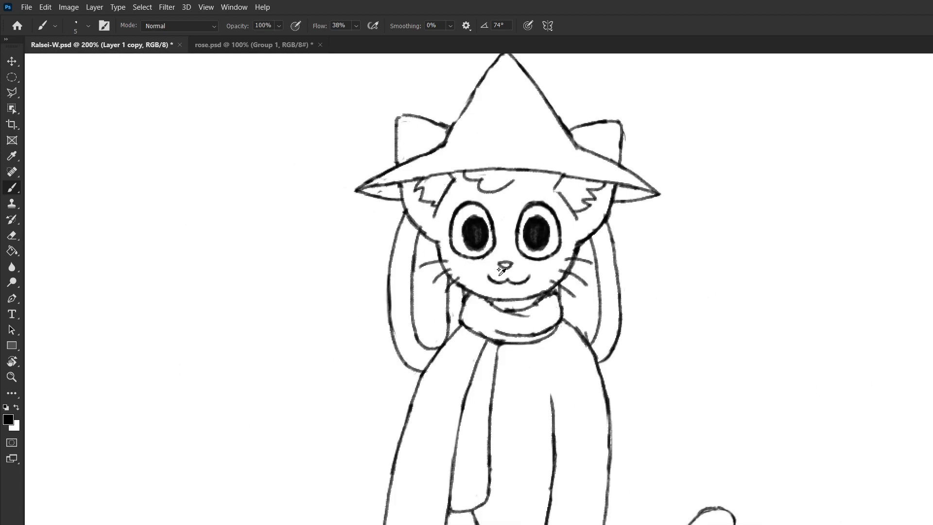
# - Erase the left half of the mouth and redraw it a little wider
pyautogui.press('e')
pyautogui.moveTo(488, 285)
pyautogui.mouseDown()
pyautogui.moveTo(468, 286)
pyautogui.moveTo(489, 299)
pyautogui.moveTo(467, 287)
pyautogui.moveTo(532, 301)
pyautogui.moveTo(534, 291)
pyautogui.moveTo(502, 286)
pyautogui.mouseUp()
pyautogui.press('b')
pyautogui.scroll(-1, 539, 290)
pyautogui.scroll(1, 542, 291)
pyautogui.scroll(-1, 536, 289)
pyautogui.scroll(2, 514, 284)
pyautogui.press('e')
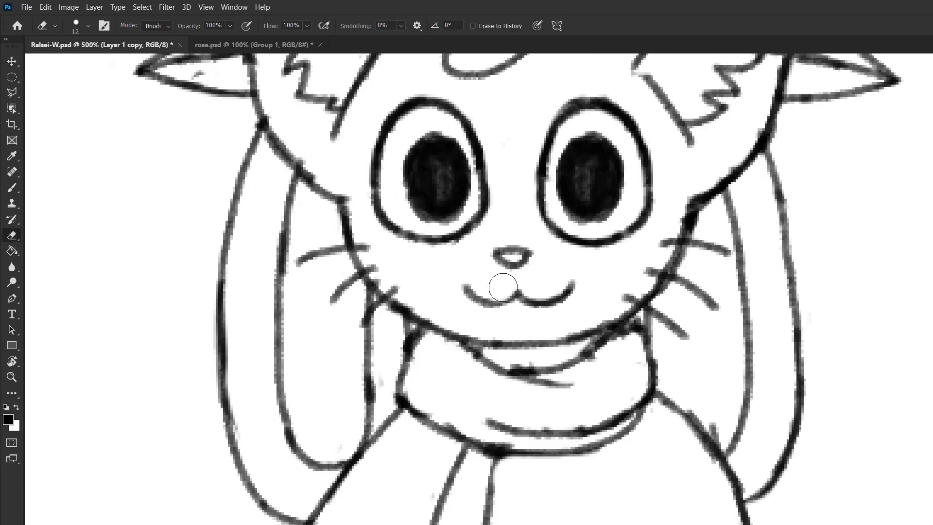
pyautogui.press('b')
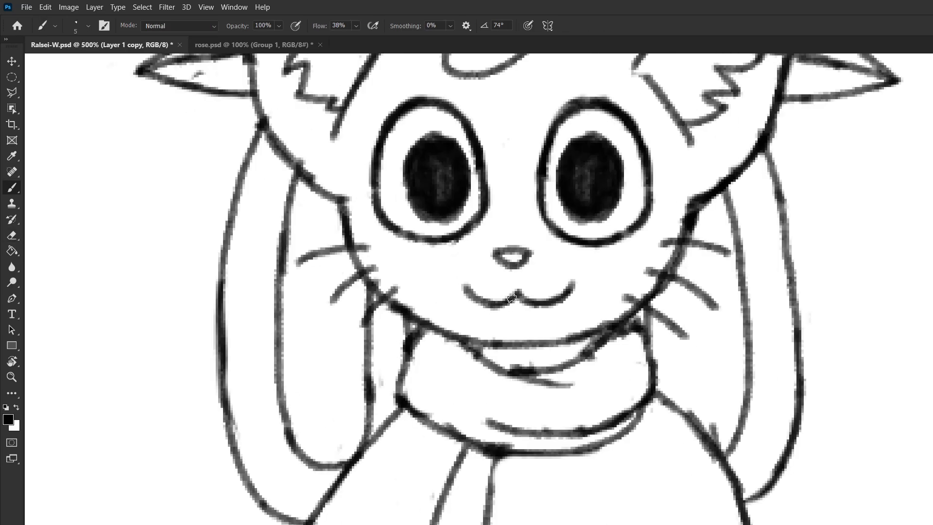
# - Retouch the mouth's left curve where it joins the centre peak
pyautogui.scroll(-4, 534, 287)
pyautogui.scroll(5, 510, 277)
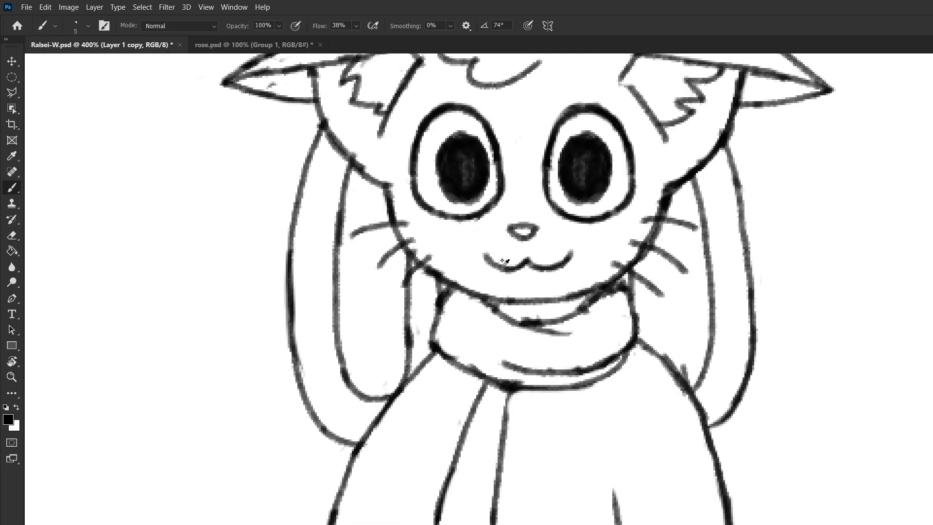
pyautogui.moveTo(503, 269); pyautogui.dragTo(538, 257)
pyautogui.hotkey('ctrl', 'z')
pyautogui.press('e')
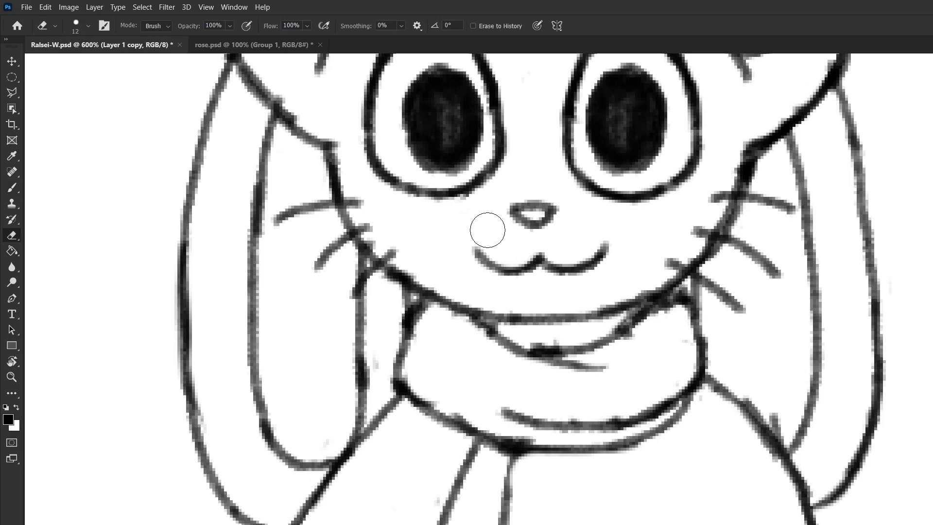
pyautogui.scroll(-4, 579, 238)
pyautogui.scroll(4, 553, 242)
pyautogui.scroll(-6, 570, 244)
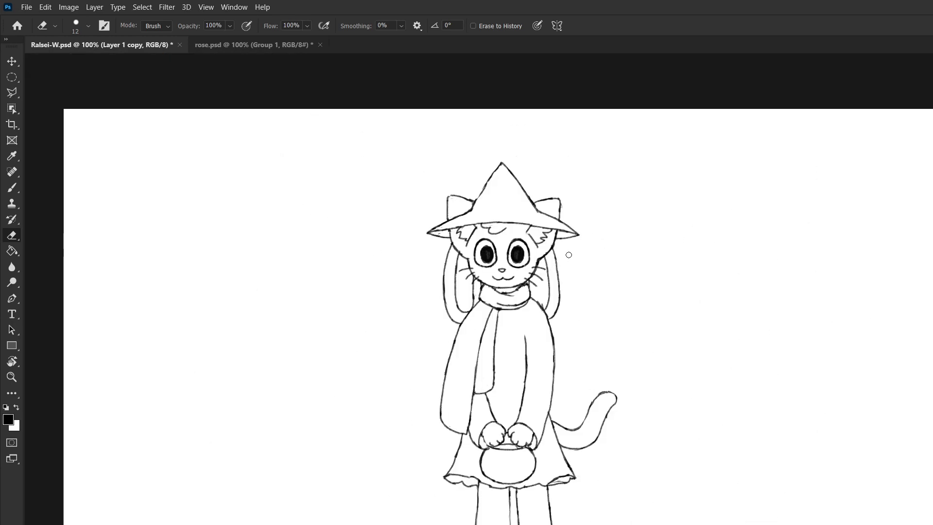
# - Erase the doubled strokes along the right shoulder below the scarf
pyautogui.scroll(5, 552, 274)
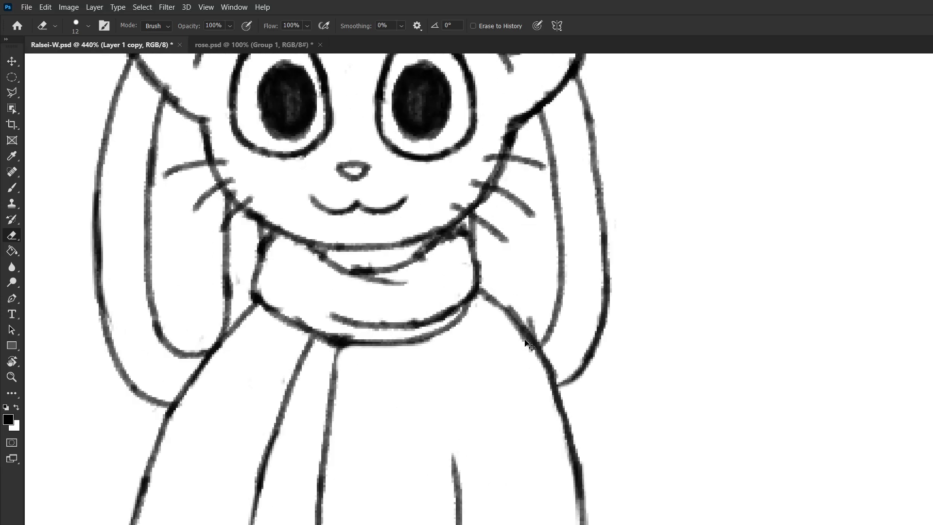
pyautogui.press('z')
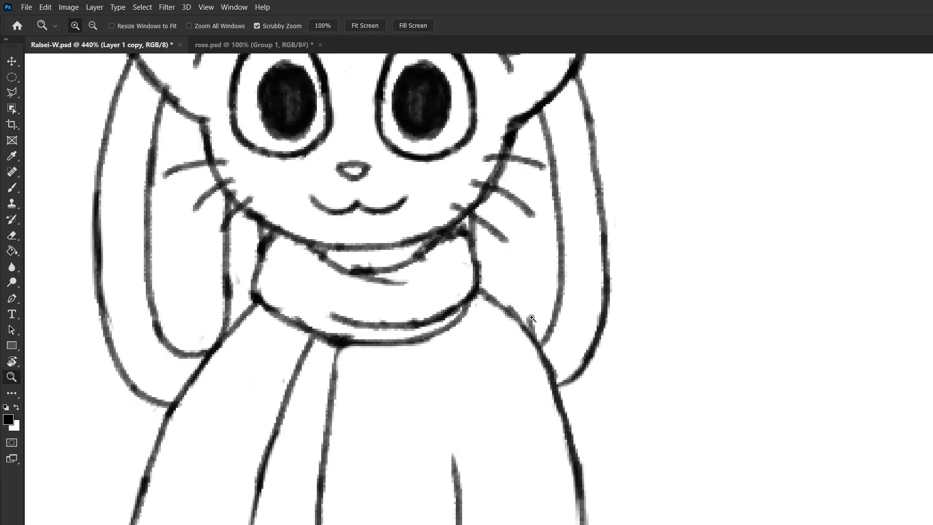
pyautogui.press('e')
# - Erase the dark blot under the scarf's loop and reconnect the hanging end's right edge to it
pyautogui.keyDown('ctrl'); pyautogui.click(340, 344); pyautogui.keyUp('ctrl')
pyautogui.moveTo(327, 340); pyautogui.dragTo(384, 347)
pyautogui.press('b')
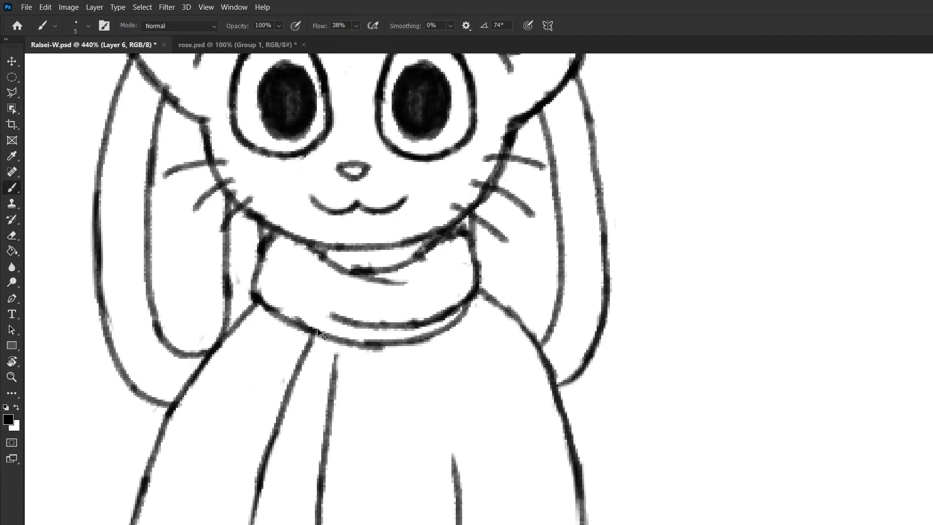
pyautogui.scroll(-1, 434, 319)
pyautogui.scroll(-2, 345, 302)
pyautogui.scroll(1, 333, 312)
# - Erase the sharp left corner of the scarf's loop and redraw it as a rounder curve
pyautogui.press('e')
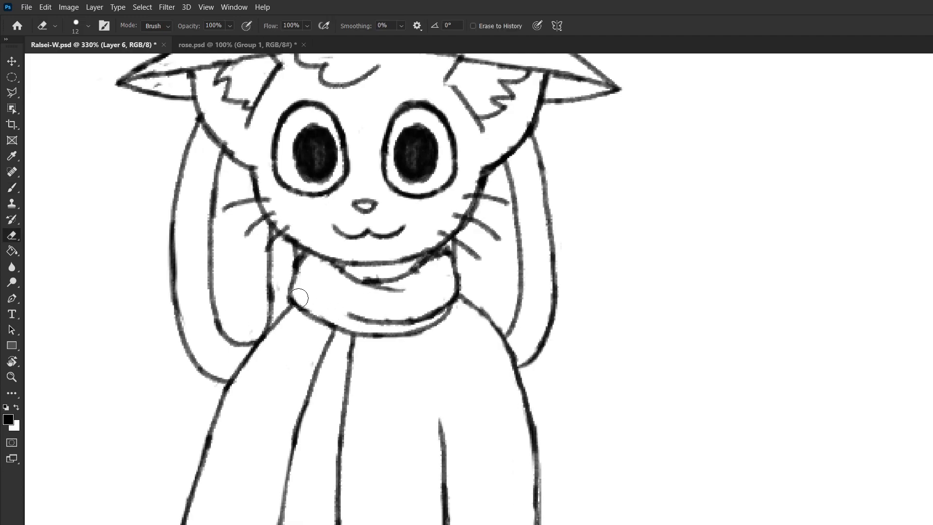
pyautogui.moveTo(291, 292); pyautogui.dragTo(294, 302)
pyautogui.press('b')
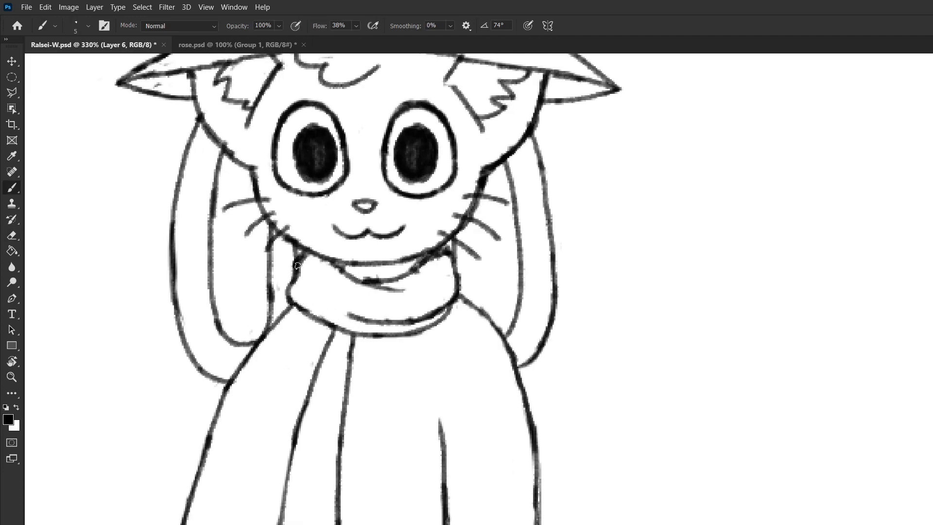
# - Hide and restore the scarf's lines to examine the leftover marks beneath them
pyautogui.hotkey('ctrl', ',')
pyautogui.hotkey('ctrl', 'z')
pyautogui.hotkey('ctrl', ',')
pyautogui.keyDown('ctrl'); pyautogui.click(290, 305); pyautogui.keyUp('ctrl')
pyautogui.keyDown('ctrl'); pyautogui.click(294, 301); pyautogui.keyUp('ctrl')
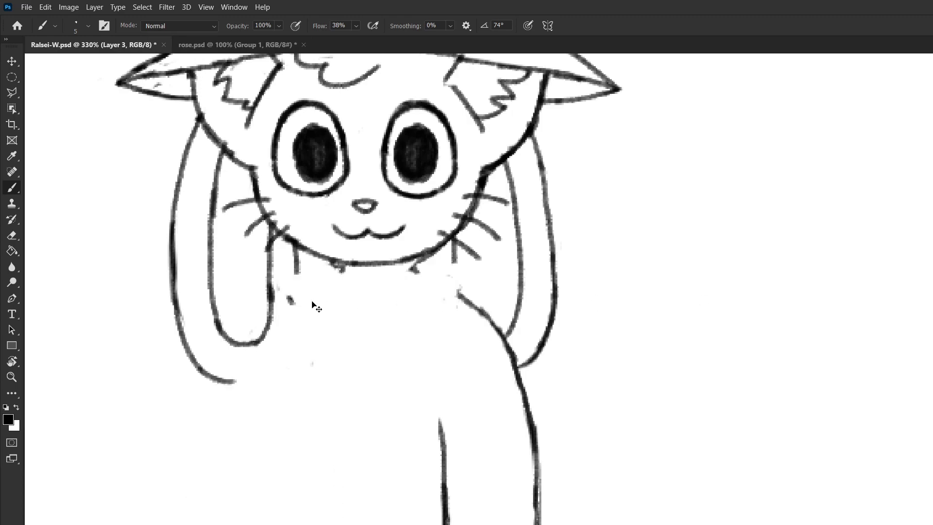
pyautogui.hotkey('ctrl', 'z')
pyautogui.press('e')
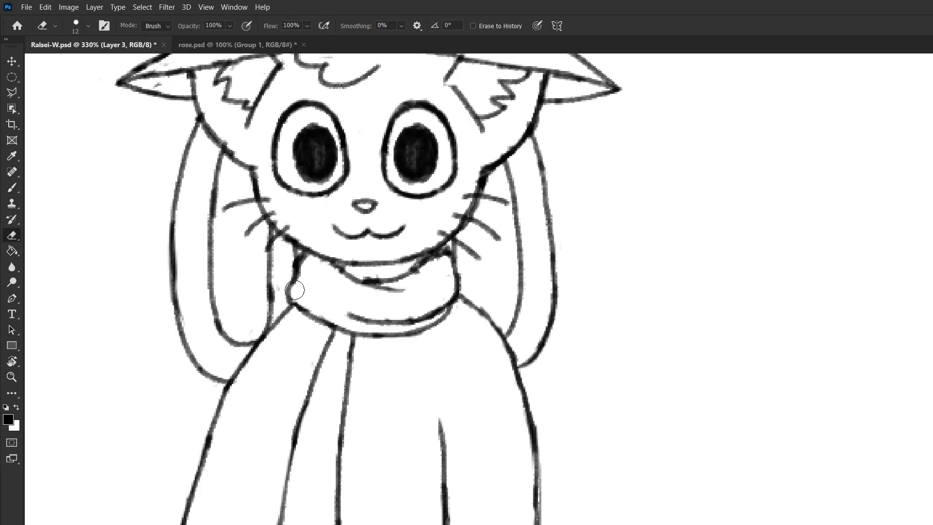
# - Save the cleaned-up drawing
pyautogui.hotkey('ctrl', '1')
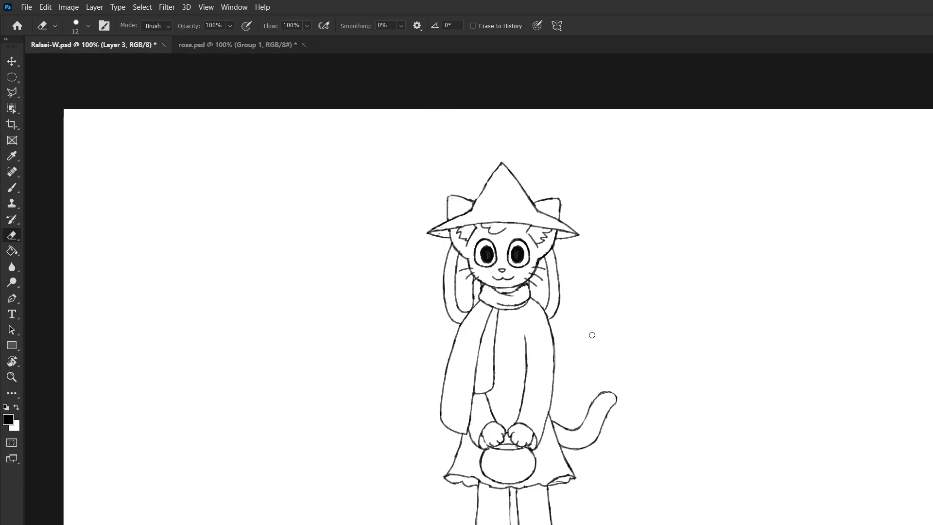
pyautogui.hotkey('ctrl', 's')
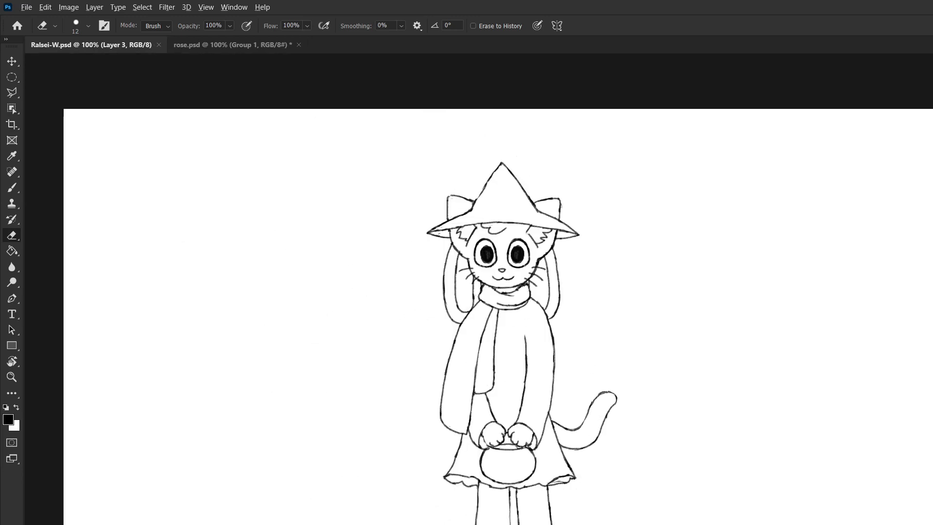
# - Erase the small stray mark beside the lower end of the right leg's inner line
pyautogui.hotkey('ctrl', '+')
pyautogui.hotkey('ctrl', '+')
pyautogui.hotkey('ctrl', '+')
pyautogui.hotkey('ctrl', '+')
pyautogui.keyDown('ctrl'); pyautogui.click(541, 514); pyautogui.keyUp('ctrl')
pyautogui.moveTo(553, 517); pyautogui.dragTo(560, 511)
pyautogui.hotkey('ctrl', 'z')
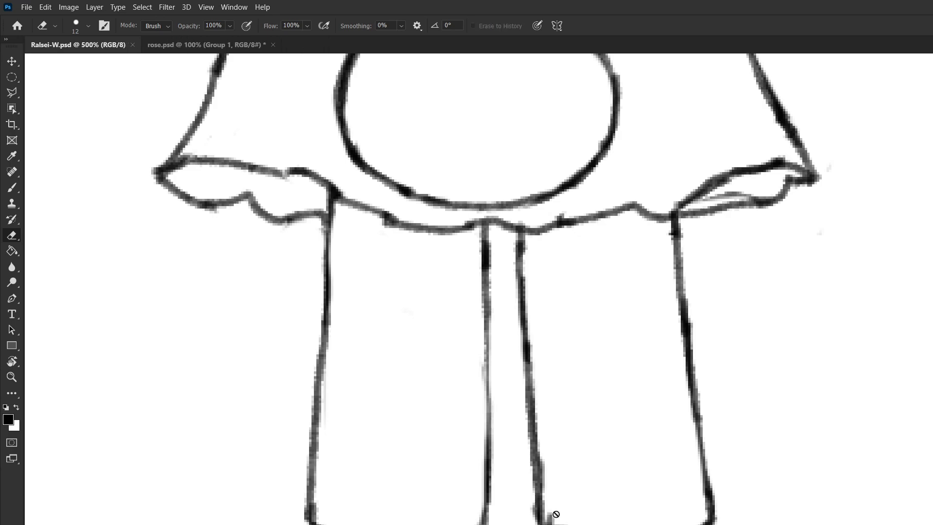
pyautogui.keyDown('ctrl'); pyautogui.click(555, 517); pyautogui.keyUp('ctrl')
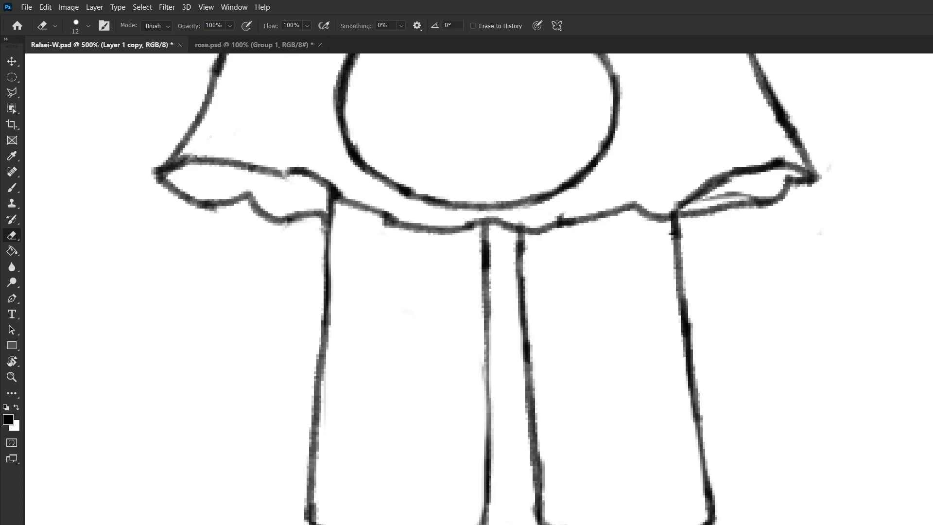
pyautogui.press('b')
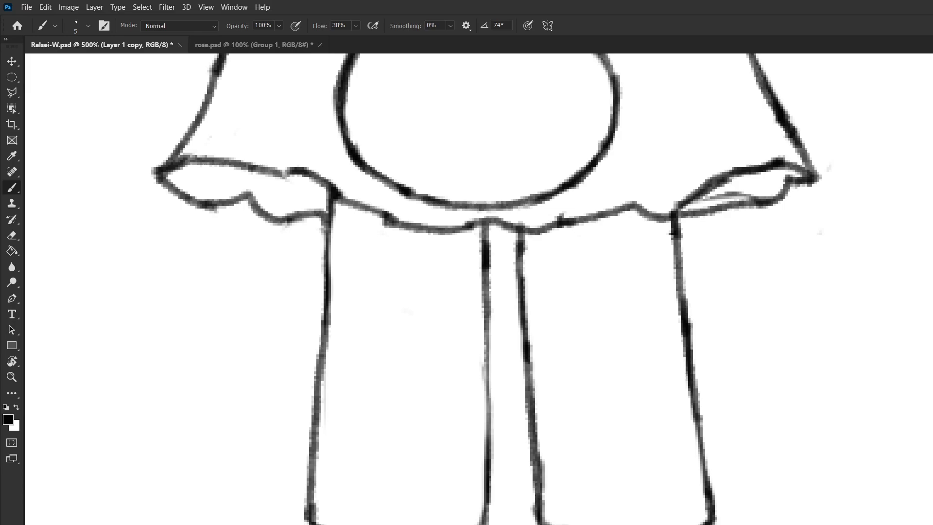
# - Erase the rough excess along the tail's curves to thin and smooth its outline
pyautogui.hotkey('ctrl', '1')
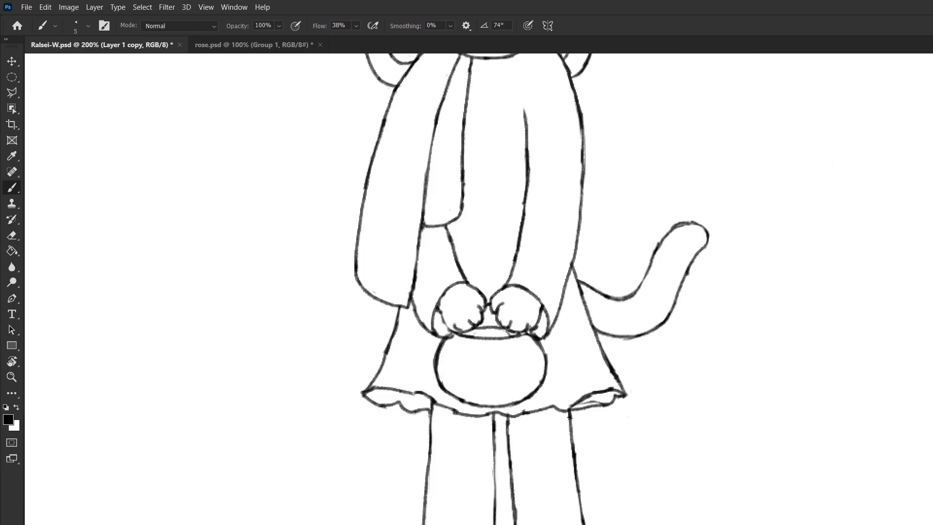
pyautogui.scroll(3, 576, 444)
pyautogui.keyDown('ctrl'); pyautogui.click(584, 477); pyautogui.keyUp('ctrl')
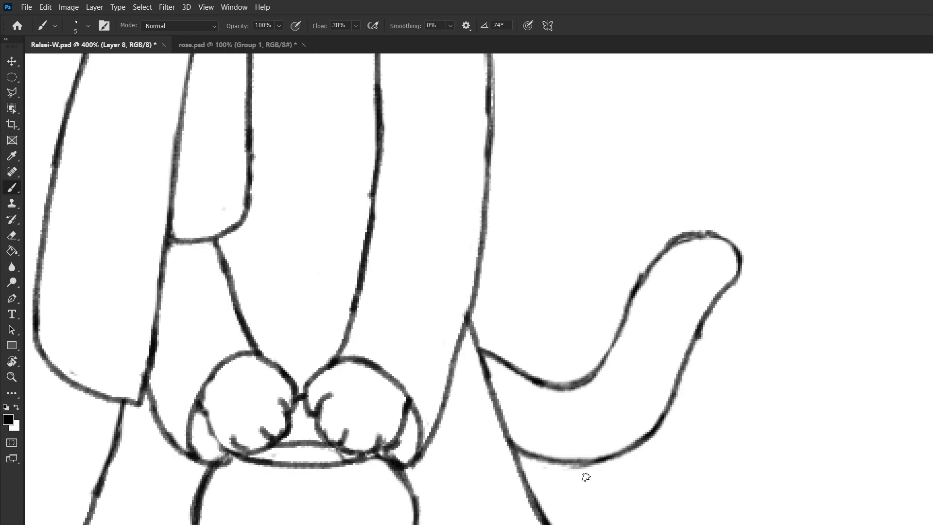
pyautogui.press('e')
pyautogui.moveTo(555, 372); pyautogui.dragTo(591, 358)
pyautogui.scroll(-1, 635, 407)
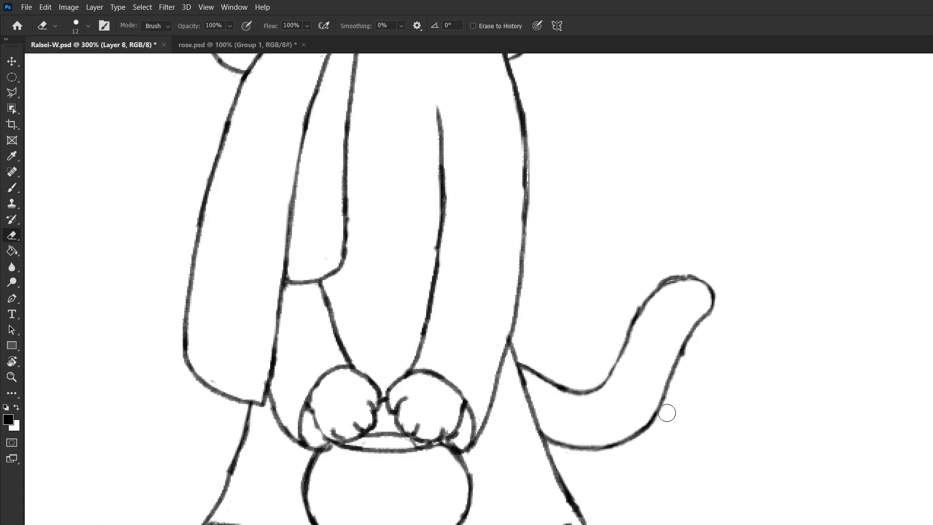
pyautogui.press('b')
pyautogui.scroll(-1, 628, 440)
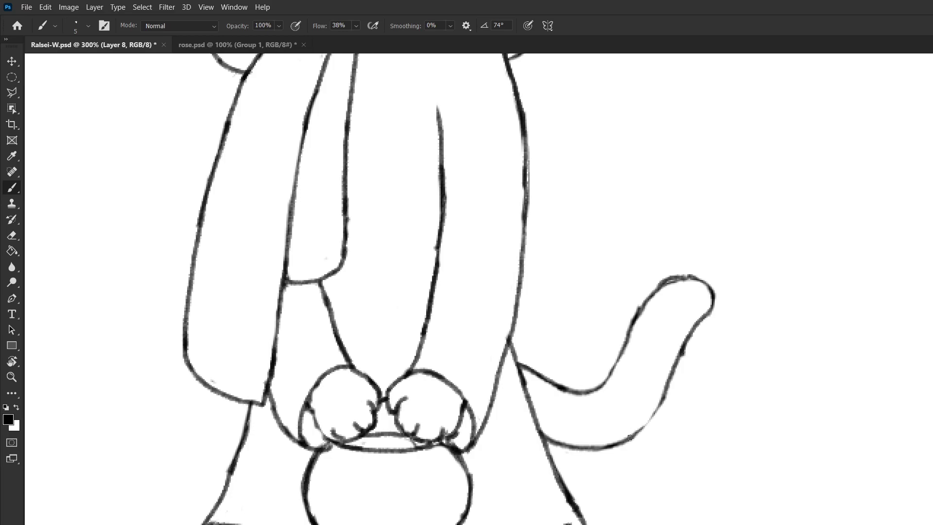
# - Erase the stray marks inside the left tip of the hat's brim
pyautogui.scroll(-3, 661, 392)
pyautogui.scroll(2, 494, 288)
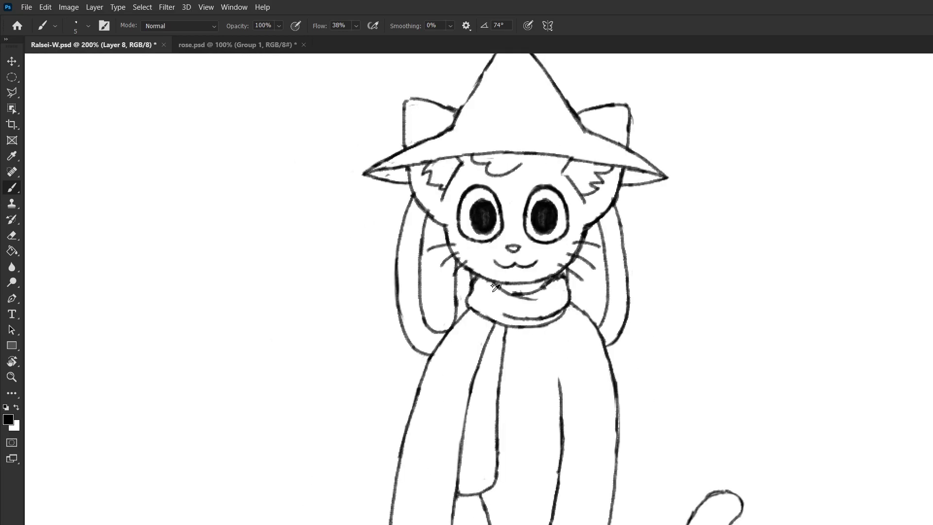
pyautogui.scroll(-3, 400, 224)
pyautogui.scroll(5, 470, 215)
pyautogui.press('e')
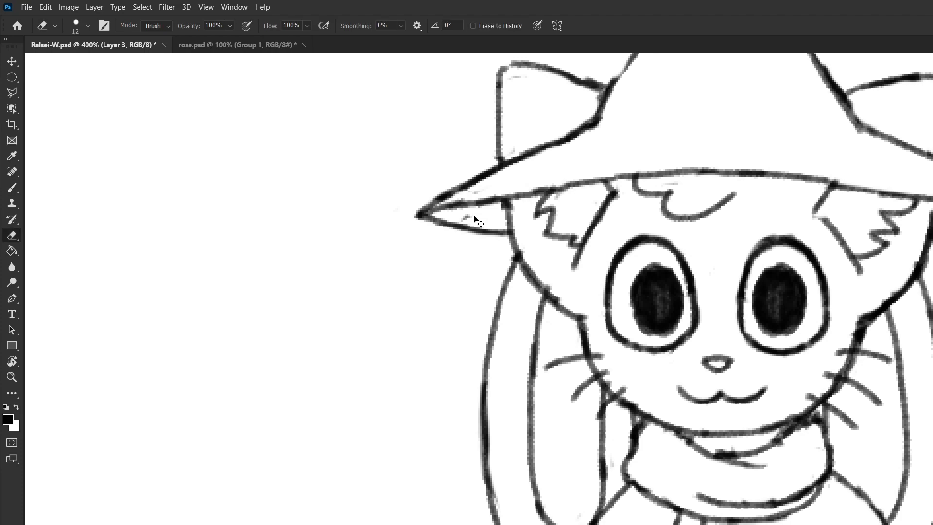
pyautogui.moveTo(472, 220); pyautogui.dragTo(473, 213)
pyautogui.press(']')
pyautogui.hotkey('ctrl', 'z')
# - Redraw the outer corner of the left cat ear as a closed, rounder curve and tidy the nearby hat edge
pyautogui.scroll(-1, 496, 208)
pyautogui.scroll(1, 521, 129)
pyautogui.press('b')
pyautogui.moveTo(494, 94); pyautogui.dragTo(505, 89)
pyautogui.hotkey('ctrl', 'z')
pyautogui.press('e')
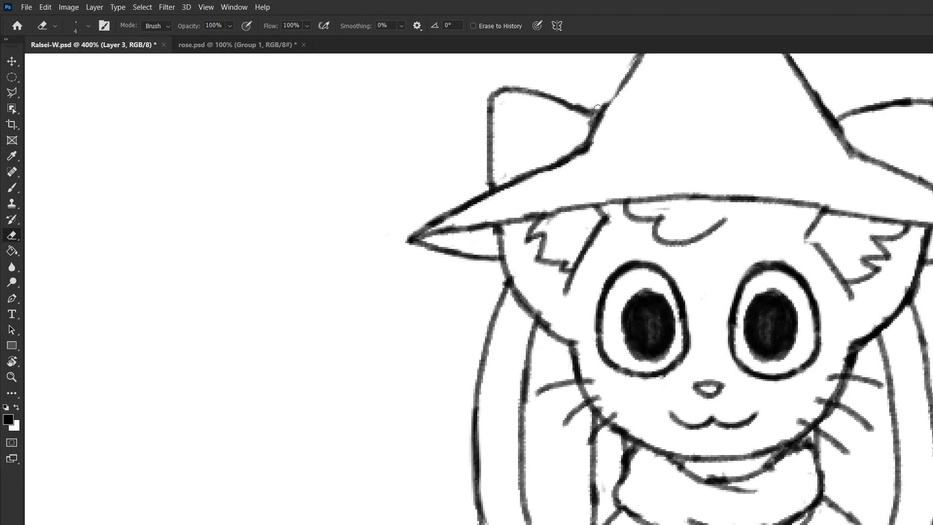
pyautogui.hotkey('ctrl', '1')
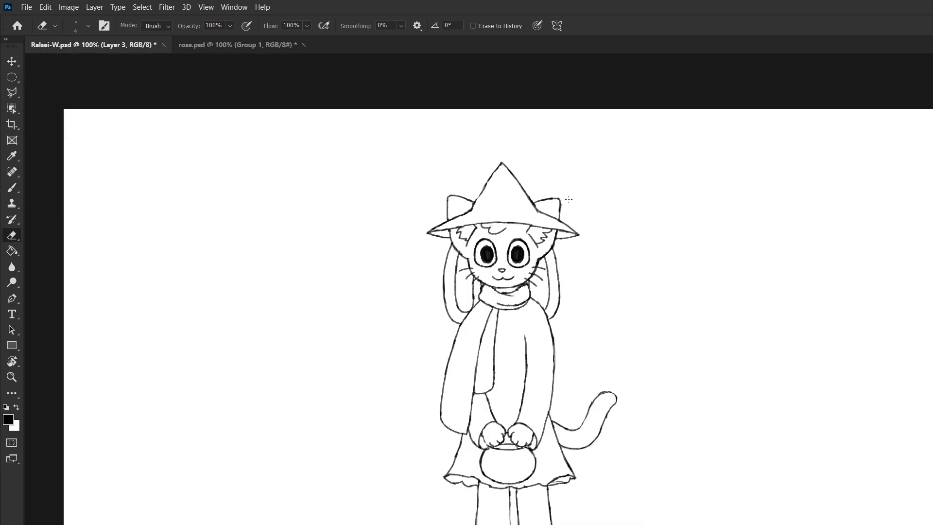
# - Erase the middle of the chin line above the scarf and taper the remaining ends
pyautogui.scroll(3, 526, 278)
pyautogui.hotkey('alt', '[')
pyautogui.moveTo(458, 315)
pyautogui.mouseDown()
pyautogui.moveTo(522, 292)
pyautogui.moveTo(465, 314)
pyautogui.moveTo(495, 318)
pyautogui.mouseUp()
pyautogui.press('b')
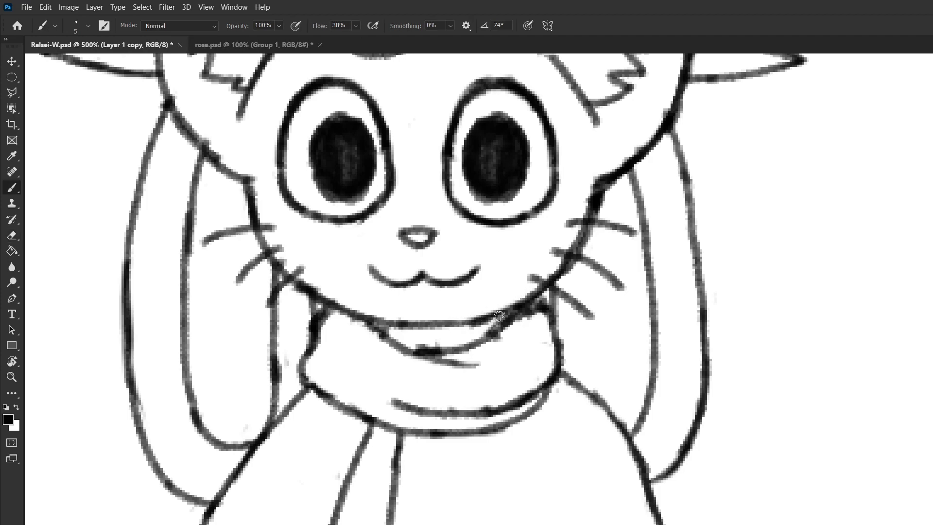
pyautogui.press('e')
pyautogui.moveTo(406, 323)
pyautogui.mouseDown()
pyautogui.moveTo(453, 321)
pyautogui.moveTo(419, 322)
pyautogui.moveTo(425, 330)
pyautogui.moveTo(381, 312)
pyautogui.mouseUp()
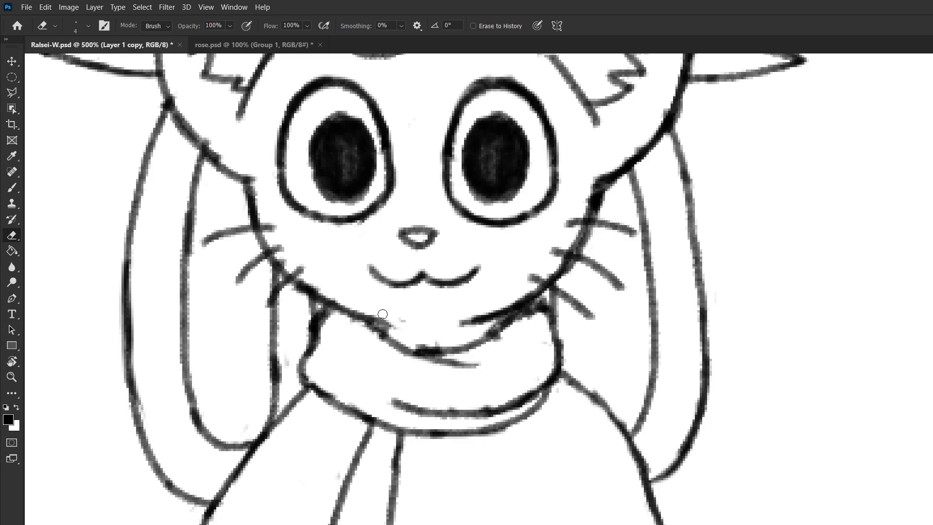
pyautogui.moveTo(457, 323); pyautogui.dragTo(474, 319)
pyautogui.scroll(-5, 502, 297)
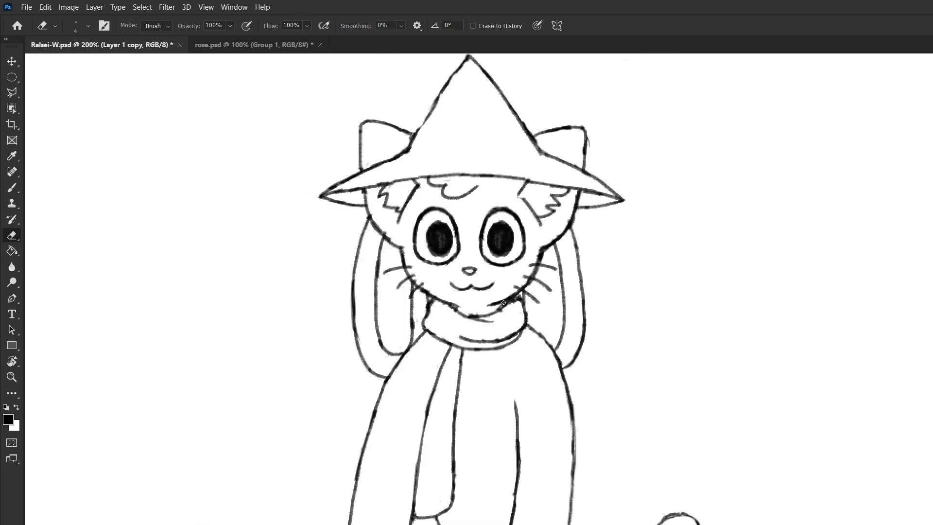
pyautogui.scroll(4, 497, 307)
pyautogui.press('b')
pyautogui.moveTo(488, 287); pyautogui.dragTo(510, 291)
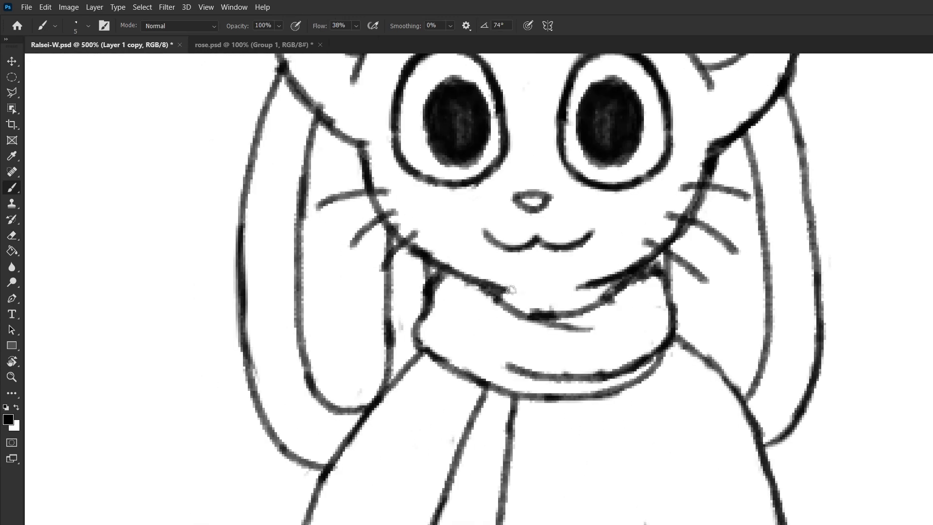
# - Erase the dark blots along the scarf's upper edge beneath the chin
pyautogui.press('e')
pyautogui.keyDown('ctrl'); pyautogui.click(544, 319); pyautogui.keyUp('ctrl')
pyautogui.moveTo(525, 306)
pyautogui.mouseDown()
pyautogui.moveTo(585, 300)
pyautogui.moveTo(600, 312)
pyautogui.moveTo(651, 286)
pyautogui.mouseUp()
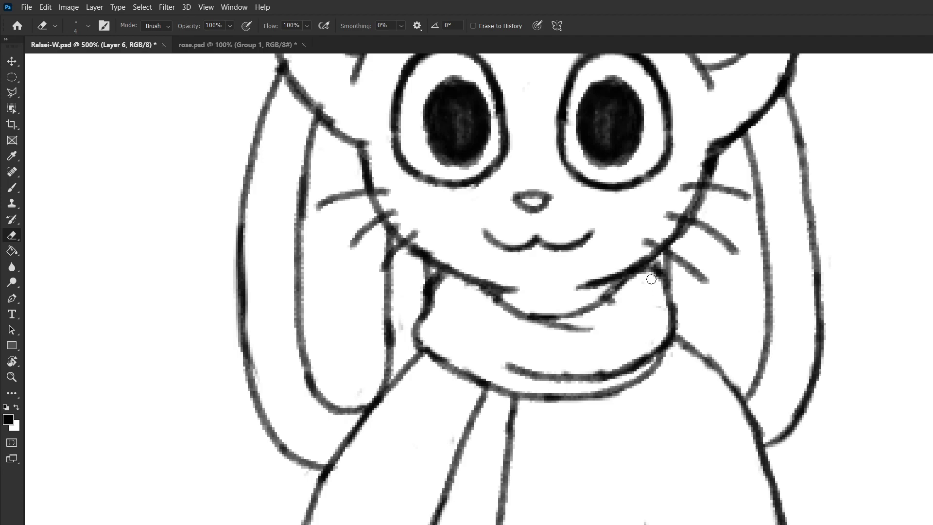
pyautogui.scroll(-6, 446, 307)
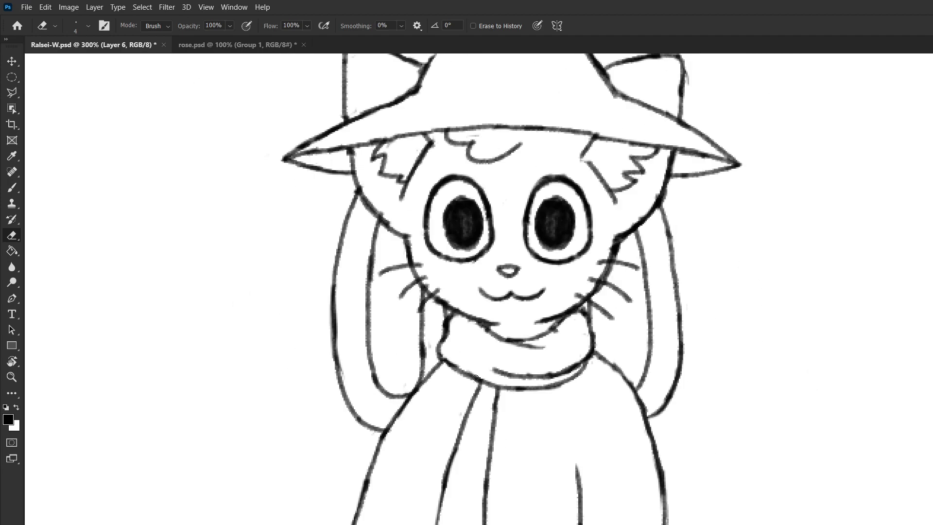
# - Redraw the lower right corner of the long left drape as a smoother curve and erase the excess
pyautogui.scroll(5, 478, 421)
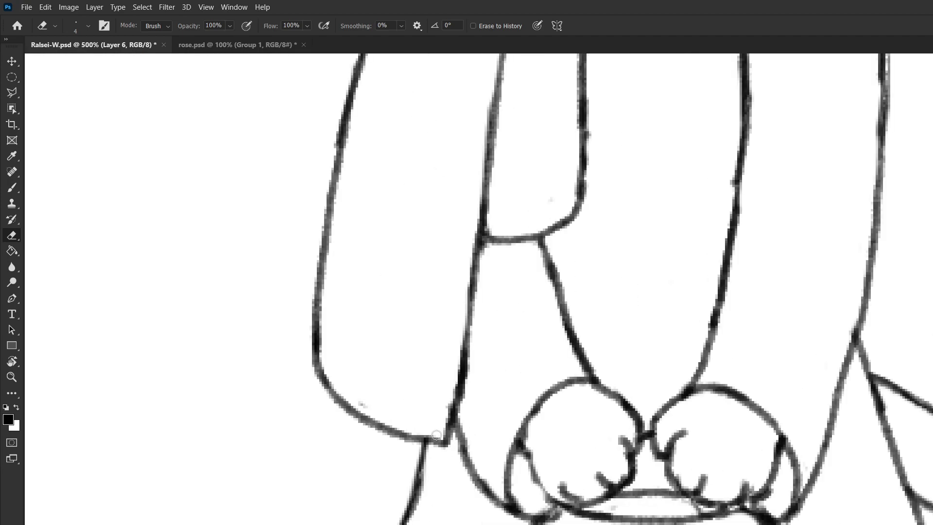
pyautogui.press('b')
pyautogui.moveTo(437, 440); pyautogui.dragTo(451, 432)
pyautogui.hotkey('ctrl', 'z')
pyautogui.press('e')
pyautogui.scroll(-2, 447, 449)
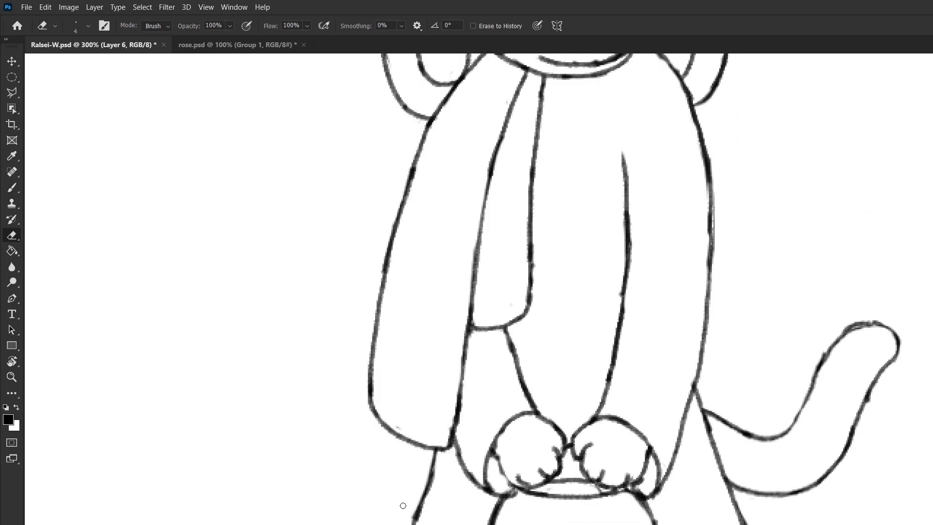
# - Redraw the dress's left edge below the drape as a darker, cleaner line
pyautogui.keyDown('ctrl'); pyautogui.click(416, 507); pyautogui.keyUp('ctrl')
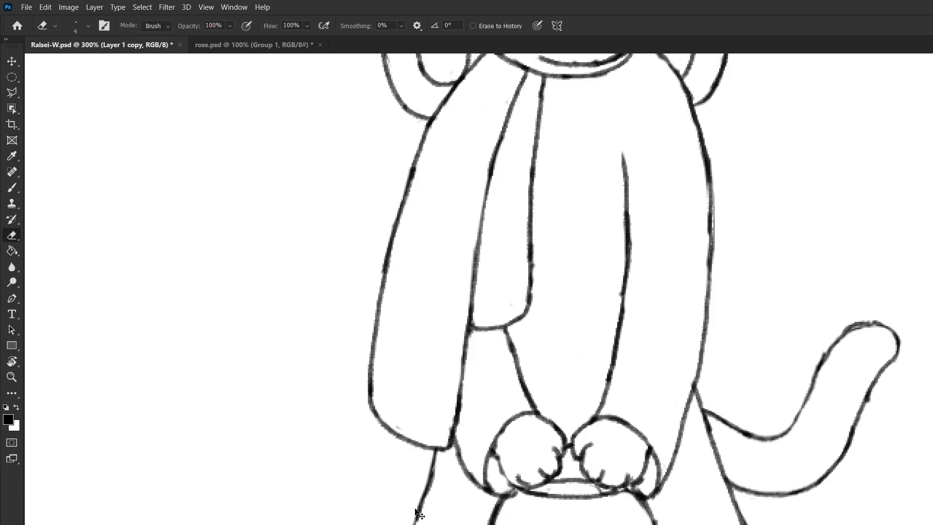
pyautogui.press('b')
pyautogui.keyDown('ctrl'); pyautogui.moveTo(428, 479); pyautogui.dragTo(414, 514); pyautogui.keyUp('ctrl')
pyautogui.hotkey('ctrl', 'z')
pyautogui.moveTo(431, 477); pyautogui.dragTo(415, 523)
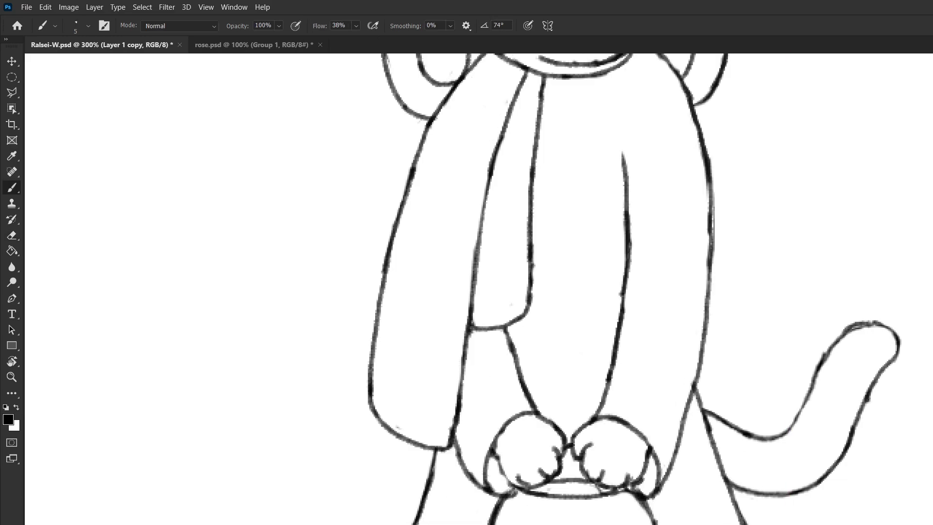
# - Create a new layer and sketch a curved mouth on the pumpkin bucket
pyautogui.scroll(-3, 508, 445)
pyautogui.scroll(2, 508, 425)
pyautogui.scroll(-1, 642, 503)
pyautogui.scroll(3, 516, 480)
pyautogui.hotkey('ctrl', 'shift', 'alt', 'n')
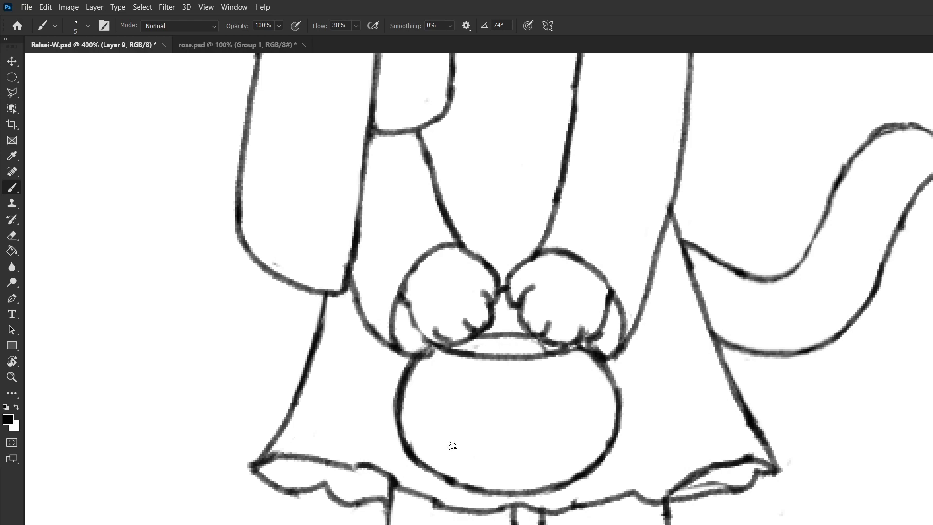
pyautogui.moveTo(456, 455)
pyautogui.mouseDown()
pyautogui.moveTo(530, 466)
pyautogui.moveTo(568, 439)
pyautogui.mouseUp()
pyautogui.moveTo(428, 396); pyautogui.dragTo(488, 414)
pyautogui.hotkey('ctrl', 'z')
pyautogui.moveTo(427, 396)
pyautogui.mouseDown()
pyautogui.moveTo(437, 407)
pyautogui.moveTo(500, 401)
pyautogui.moveTo(474, 406)
pyautogui.moveTo(485, 420)
pyautogui.moveTo(439, 425)
pyautogui.mouseUp()
pyautogui.hotkey('ctrl', 'z')
pyautogui.moveTo(414, 398)
pyautogui.mouseDown()
pyautogui.moveTo(445, 411)
pyautogui.moveTo(458, 393)
pyautogui.moveTo(482, 416)
pyautogui.moveTo(432, 427)
pyautogui.mouseUp()
pyautogui.hotkey('ctrl', 'z')
pyautogui.hotkey('ctrl', 'z')
pyautogui.hotkey('ctrl', 'z')
pyautogui.hotkey('ctrl', 'z')
pyautogui.hotkey('ctrl', 'z')
# - Draw a pair of slanted, angry eyes on the pumpkin bucket
pyautogui.moveTo(431, 382)
pyautogui.mouseDown()
pyautogui.moveTo(478, 409)
pyautogui.moveTo(434, 424)
pyautogui.mouseUp()
pyautogui.hotkey('ctrl', 'z')
pyautogui.moveTo(440, 383); pyautogui.dragTo(475, 402)
pyautogui.hotkey('ctrl', 'z')
pyautogui.moveTo(423, 415)
pyautogui.mouseDown()
pyautogui.moveTo(457, 395)
pyautogui.moveTo(443, 411)
pyautogui.moveTo(475, 415)
pyautogui.moveTo(484, 396)
pyautogui.moveTo(433, 398)
pyautogui.mouseUp()
pyautogui.hotkey('ctrl', 'z')
pyautogui.moveTo(514, 392)
pyautogui.mouseDown()
pyautogui.moveTo(526, 408)
pyautogui.moveTo(559, 409)
pyautogui.mouseUp()
pyautogui.hotkey('ctrl', 'z')
pyautogui.hotkey('ctrl', 'z')
pyautogui.hotkey('ctrl', 'z')
pyautogui.moveTo(439, 398)
pyautogui.mouseDown()
pyautogui.moveTo(476, 382)
pyautogui.moveTo(470, 387)
pyautogui.moveTo(492, 397)
pyautogui.moveTo(482, 413)
pyautogui.moveTo(455, 419)
pyautogui.moveTo(440, 387)
pyautogui.moveTo(446, 373)
pyautogui.moveTo(467, 383)
pyautogui.mouseUp()
pyautogui.hotkey('ctrl', 'z')
pyautogui.moveTo(521, 400)
pyautogui.mouseDown()
pyautogui.moveTo(565, 377)
pyautogui.moveTo(524, 396)
pyautogui.moveTo(563, 408)
pyautogui.moveTo(569, 375)
pyautogui.mouseUp()
# - Erase the mouth's upper line and redraw it with jagged teeth on the pumpkin bucket
pyautogui.press('e')
pyautogui.moveTo(457, 449)
pyautogui.mouseDown()
pyautogui.moveTo(544, 460)
pyautogui.moveTo(462, 462)
pyautogui.moveTo(449, 452)
pyautogui.moveTo(522, 464)
pyautogui.moveTo(565, 442)
pyautogui.mouseUp()
pyautogui.press('b')
pyautogui.moveTo(462, 448)
pyautogui.mouseDown()
pyautogui.moveTo(500, 476)
pyautogui.moveTo(525, 443)
pyautogui.moveTo(553, 445)
pyautogui.moveTo(555, 467)
pyautogui.moveTo(509, 478)
pyautogui.moveTo(480, 442)
pyautogui.moveTo(499, 444)
pyautogui.moveTo(489, 456)
pyautogui.moveTo(494, 445)
pyautogui.moveTo(546, 446)
pyautogui.moveTo(534, 442)
pyautogui.moveTo(551, 444)
pyautogui.mouseUp()
pyautogui.hotkey('ctrl', 'z')
pyautogui.press('e')
pyautogui.press('b')
pyautogui.press('e')
pyautogui.press('b')
pyautogui.press('e')
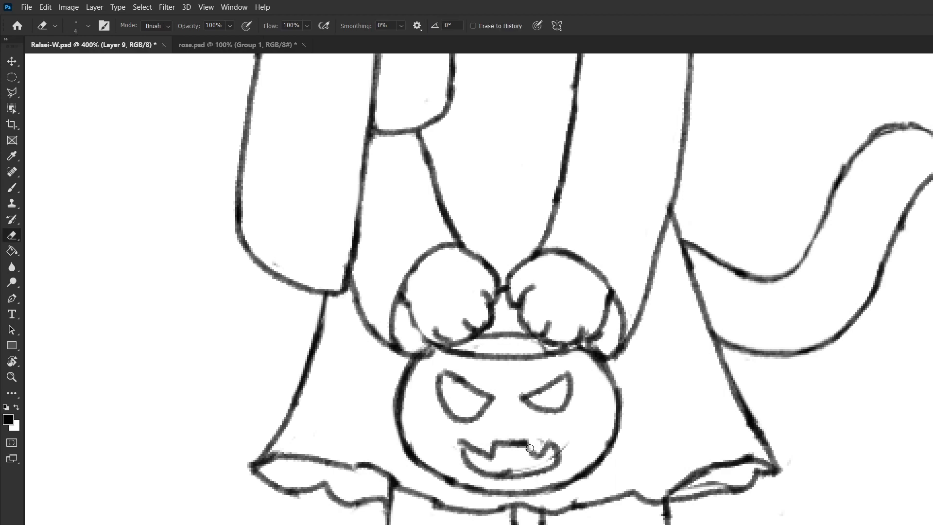
pyautogui.press('b')
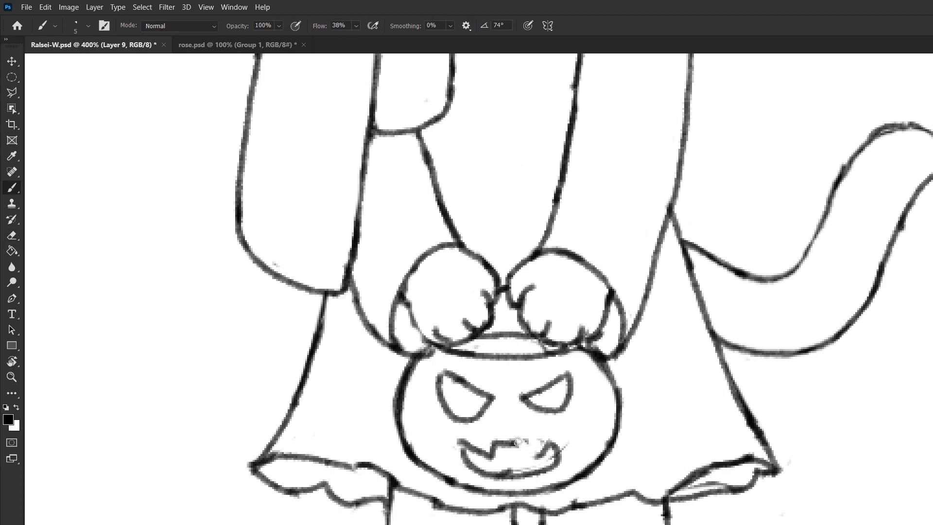
# - Rework the right half of the pumpkin's mouth with a square upper tooth and a notch in the lower edge
pyautogui.press('e')
pyautogui.moveTo(528, 458)
pyautogui.mouseDown()
pyautogui.moveTo(549, 445)
pyautogui.moveTo(522, 466)
pyautogui.moveTo(548, 470)
pyautogui.moveTo(558, 443)
pyautogui.moveTo(520, 443)
pyautogui.moveTo(555, 444)
pyautogui.moveTo(500, 477)
pyautogui.moveTo(508, 467)
pyautogui.moveTo(522, 478)
pyautogui.moveTo(510, 482)
pyautogui.moveTo(513, 467)
pyautogui.moveTo(524, 470)
pyautogui.moveTo(499, 475)
pyautogui.moveTo(542, 468)
pyautogui.mouseUp()
pyautogui.press('b')
pyautogui.press('e')
pyautogui.press('b')
pyautogui.press('e')
pyautogui.press('b')
pyautogui.press('e')
pyautogui.press('b')
pyautogui.press('b')
pyautogui.press('e')
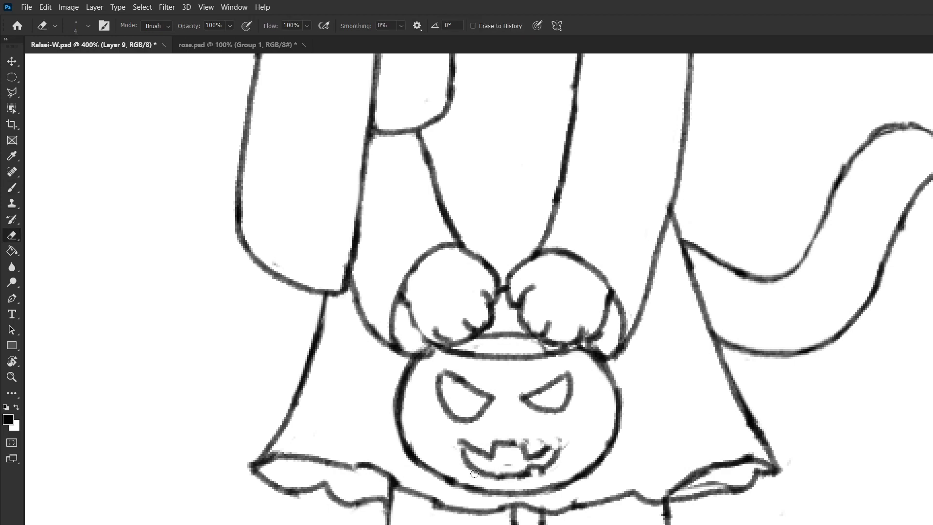
# - Extend the pumpkin's mouth into pointed corners on both sides and shape the gaps between its lower teeth
pyautogui.press('b')
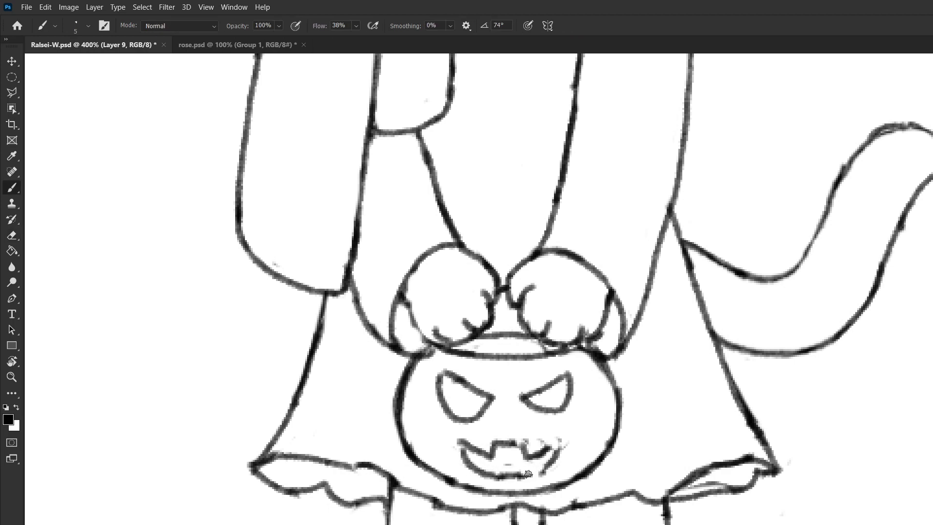
pyautogui.press('e')
pyautogui.click(546, 450)
pyautogui.press('b')
pyautogui.moveTo(559, 439); pyautogui.dragTo(546, 464)
pyautogui.press('e')
pyautogui.press('b')
pyautogui.moveTo(485, 474)
pyautogui.mouseDown()
pyautogui.moveTo(458, 448)
pyautogui.moveTo(471, 465)
pyautogui.mouseUp()
pyautogui.press('e')
pyautogui.press('b')
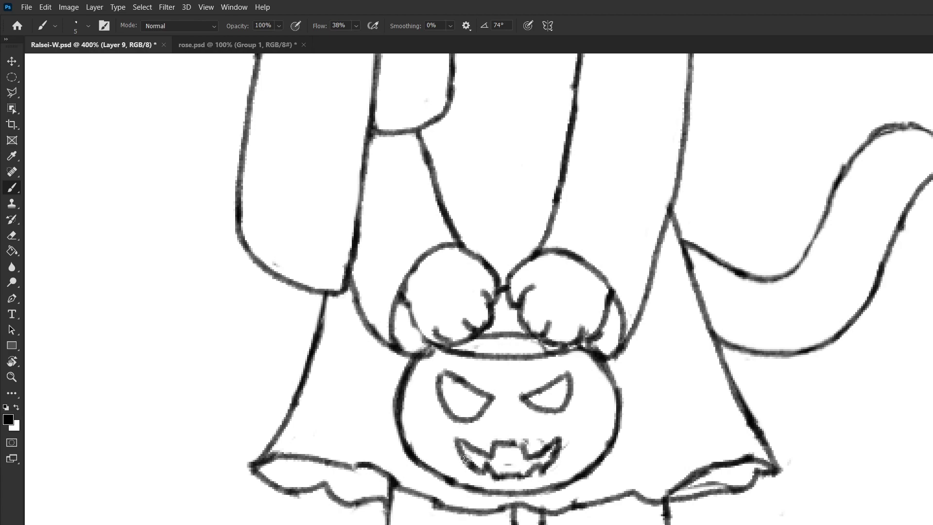
# - Redraw the mouth's right corner more firmly and erase the rough marks around the pumpkin's teeth
pyautogui.press('e')
pyautogui.press('b')
pyautogui.moveTo(534, 469); pyautogui.dragTo(539, 461)
pyautogui.moveTo(538, 461)
pyautogui.mouseDown()
pyautogui.moveTo(542, 472)
pyautogui.moveTo(514, 440)
pyautogui.moveTo(527, 459)
pyautogui.moveTo(558, 439)
pyautogui.mouseUp()
pyautogui.press('e')
pyautogui.press('b')
pyautogui.press('e')
pyautogui.press('b')
pyautogui.press('e')
pyautogui.moveTo(488, 457)
pyautogui.mouseDown()
pyautogui.moveTo(466, 442)
pyautogui.moveTo(486, 457)
pyautogui.mouseUp()
pyautogui.press('b')
# - Refine the inner corner and lower curve of the pumpkin's right eye
pyautogui.press('e')
pyautogui.moveTo(536, 391)
pyautogui.mouseDown()
pyautogui.moveTo(567, 377)
pyautogui.moveTo(554, 401)
pyautogui.moveTo(534, 408)
pyautogui.moveTo(564, 411)
pyautogui.moveTo(570, 393)
pyautogui.moveTo(552, 406)
pyautogui.mouseUp()
pyautogui.hotkey('ctrl', 'z')
pyautogui.press('b')
pyautogui.press('e')
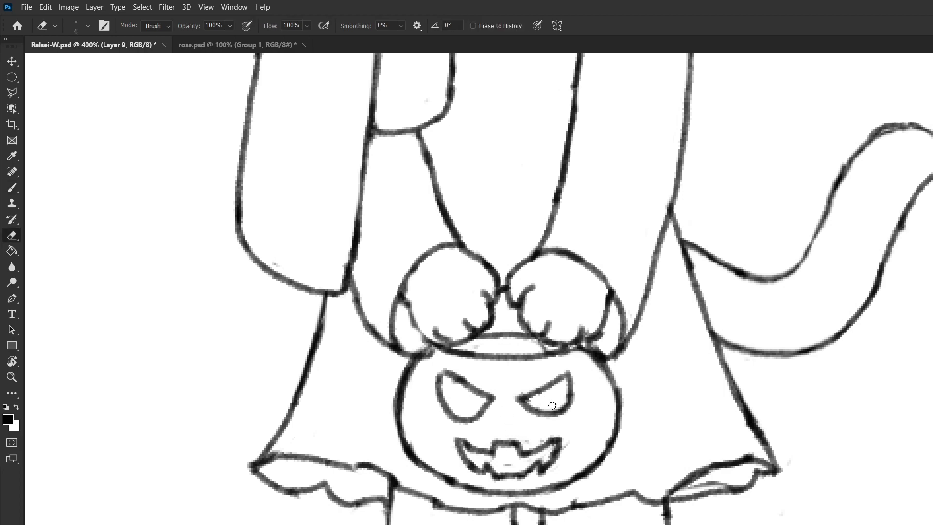
# - Redraw the lower curve of the pumpkin's left eye higher and erase the leftover line below it
pyautogui.moveTo(444, 406)
pyautogui.mouseDown()
pyautogui.moveTo(474, 416)
pyautogui.moveTo(486, 403)
pyautogui.moveTo(442, 396)
pyautogui.moveTo(457, 416)
pyautogui.moveTo(444, 396)
pyautogui.moveTo(486, 407)
pyautogui.mouseUp()
pyautogui.press('b')
pyautogui.hotkey('ctrl', 'z')
pyautogui.hotkey('ctrl', 'z')
pyautogui.hotkey('ctrl', 'z')
pyautogui.press('e')
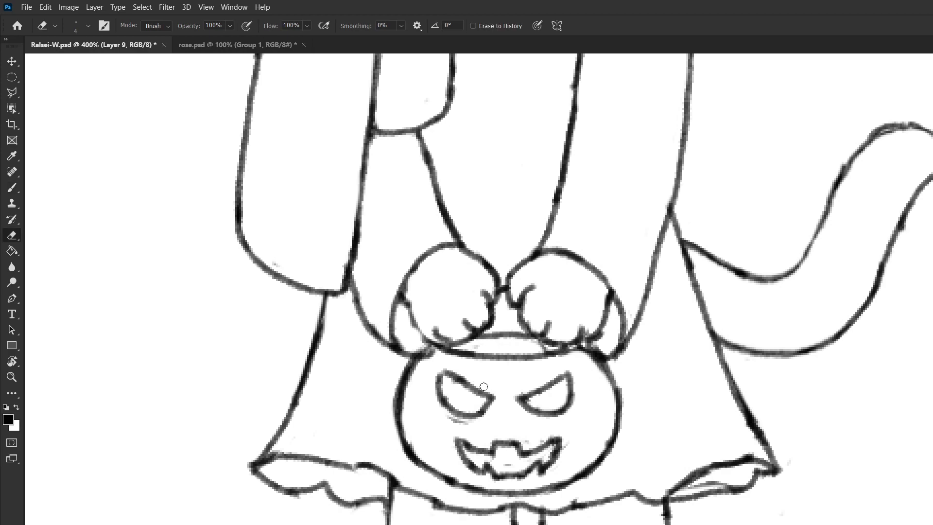
pyautogui.press('b')
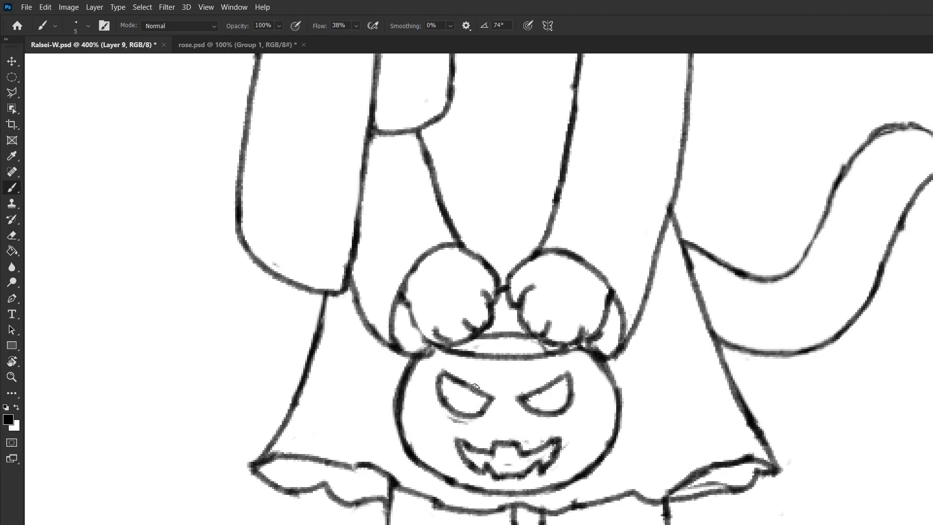
pyautogui.press('e')
pyautogui.moveTo(469, 422)
pyautogui.mouseDown()
pyautogui.moveTo(444, 416)
pyautogui.moveTo(472, 426)
pyautogui.mouseUp()
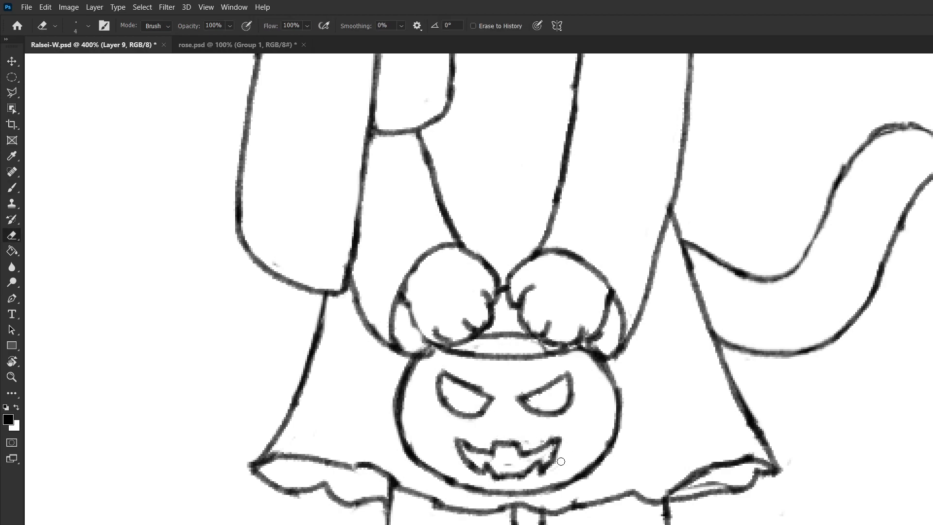
# - Clean up the lower right teeth and redraw the upper tooth's edge in the pumpkin's mouth
pyautogui.moveTo(548, 474)
pyautogui.mouseDown()
pyautogui.moveTo(557, 441)
pyautogui.moveTo(558, 452)
pyautogui.moveTo(527, 463)
pyautogui.mouseUp()
pyautogui.press('b')
pyautogui.hotkey('ctrl', 'z')
pyautogui.press('e')
pyautogui.press('b')
pyautogui.moveTo(515, 447)
pyautogui.mouseDown()
pyautogui.moveTo(527, 456)
pyautogui.moveTo(524, 444)
pyautogui.moveTo(490, 453)
pyautogui.moveTo(462, 444)
pyautogui.moveTo(497, 454)
pyautogui.moveTo(496, 447)
pyautogui.mouseUp()
pyautogui.press('e')
pyautogui.press('b')
pyautogui.scroll(-3, 508, 474)
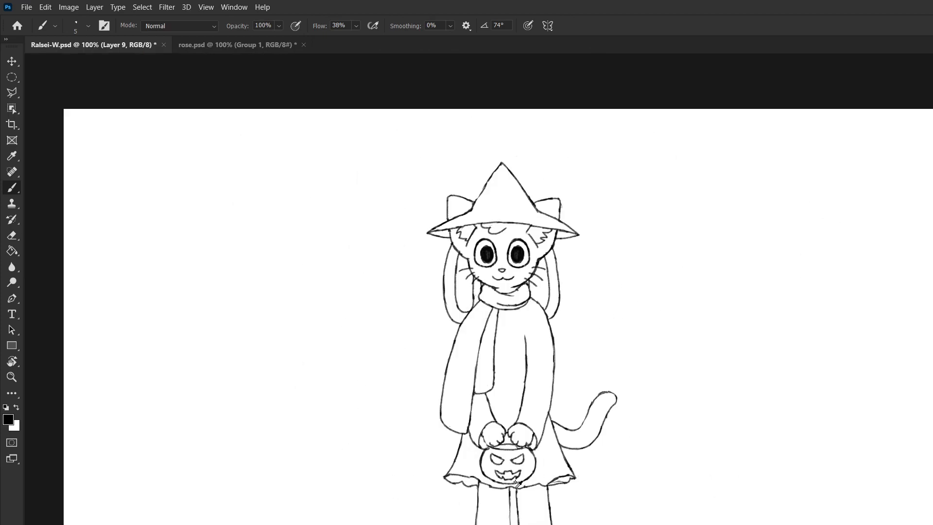
# - Save the drawing with the finished pumpkin face
pyautogui.scroll(3, 519, 484)
pyautogui.scroll(-4, 523, 452)
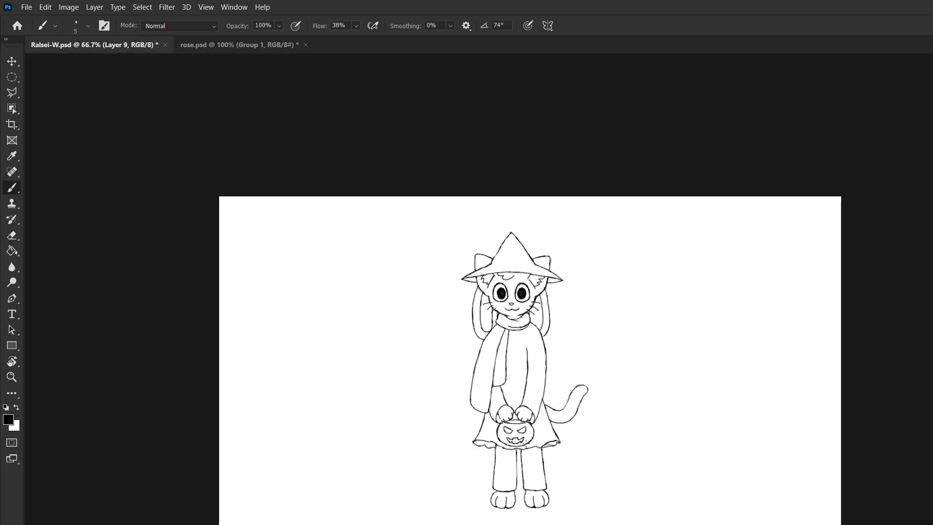
pyautogui.hotkey('ctrl', 's')
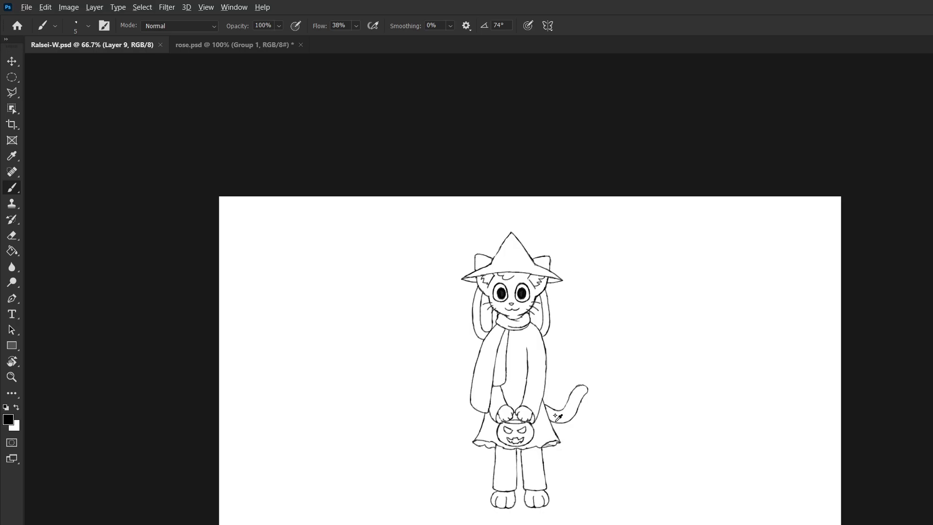
pyautogui.scroll(1, 555, 423)
pyautogui.scroll(3, 588, 396)
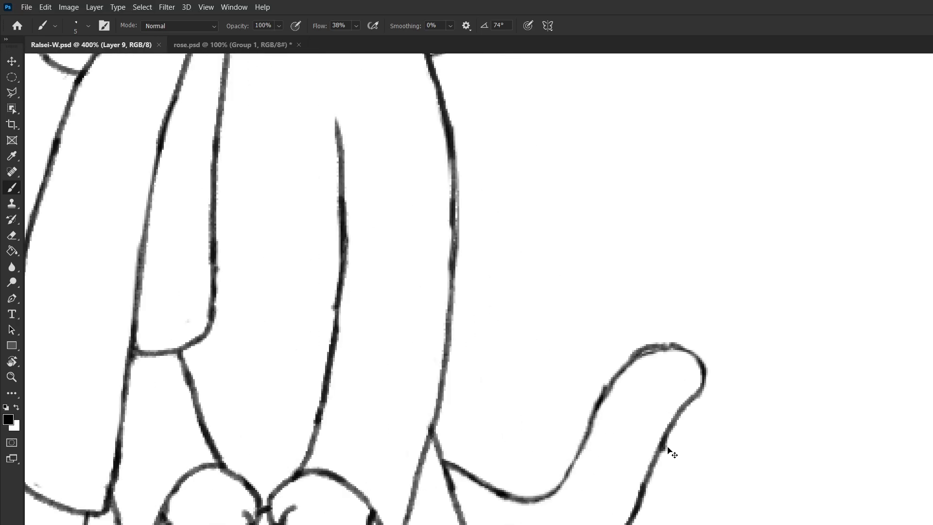
# - Check the figure's vertical alignment against a thin marquee selection running down its centre
pyautogui.press('e')
pyautogui.hotkey('alt', '[')
pyautogui.scroll(-3, 670, 443)
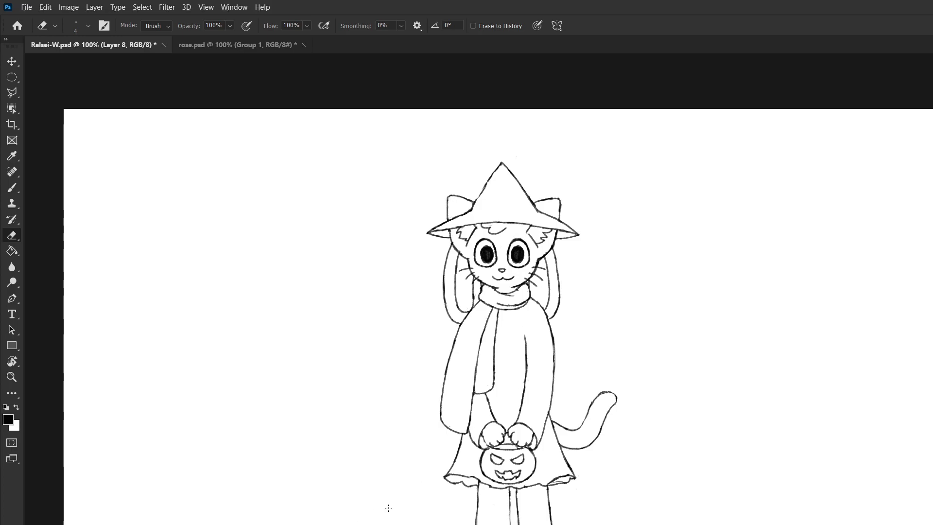
pyautogui.click(12, 77)
pyautogui.moveTo(506, 185); pyautogui.dragTo(506, 524)
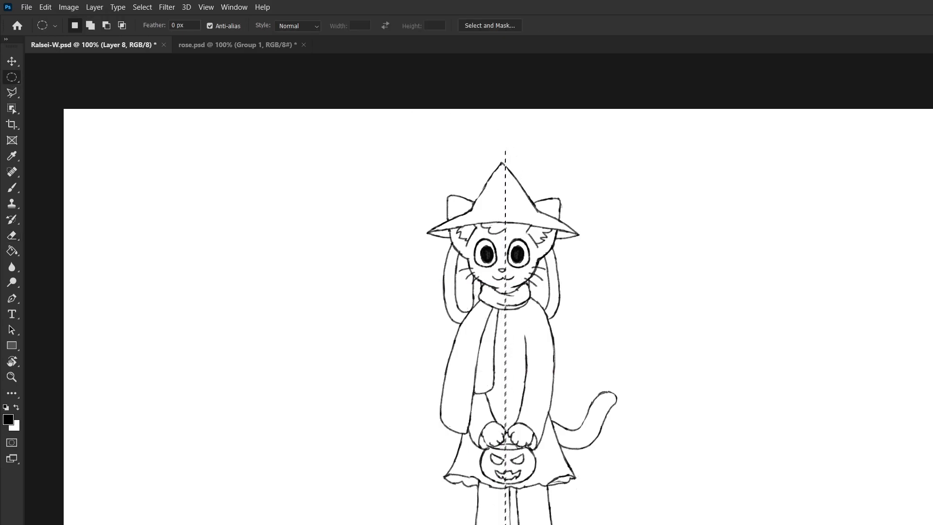
pyautogui.moveTo(506, 524); pyautogui.dragTo(507, 524)
pyautogui.hotkey('ctrl', 'd')
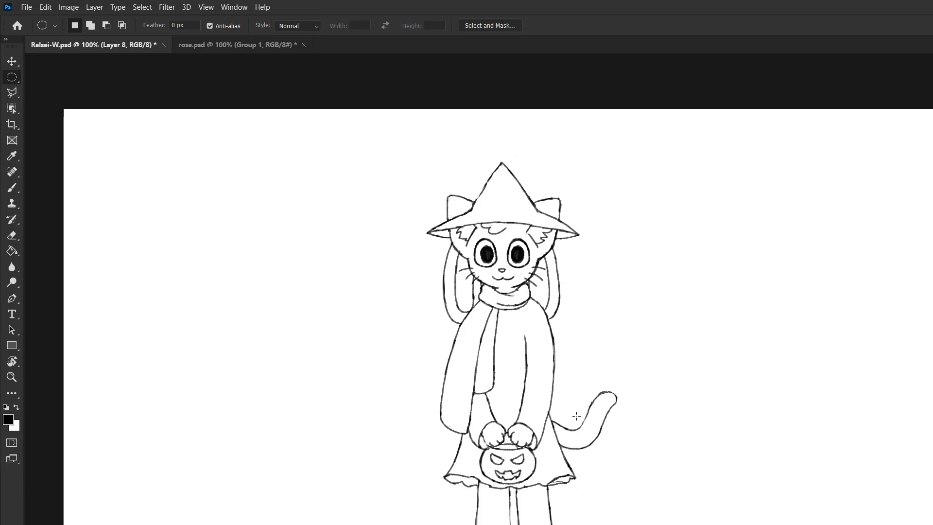
# - Outline the legs below the skirt hem with the Polygonal Lasso and nudge them slightly left on Layer 1 copy
pyautogui.hotkey('ctrl', '+')
pyautogui.scroll(-1, 486, 382)
pyautogui.scroll(1, 505, 520)
pyautogui.hotkey('shift', 'm')
pyautogui.click(12, 92)
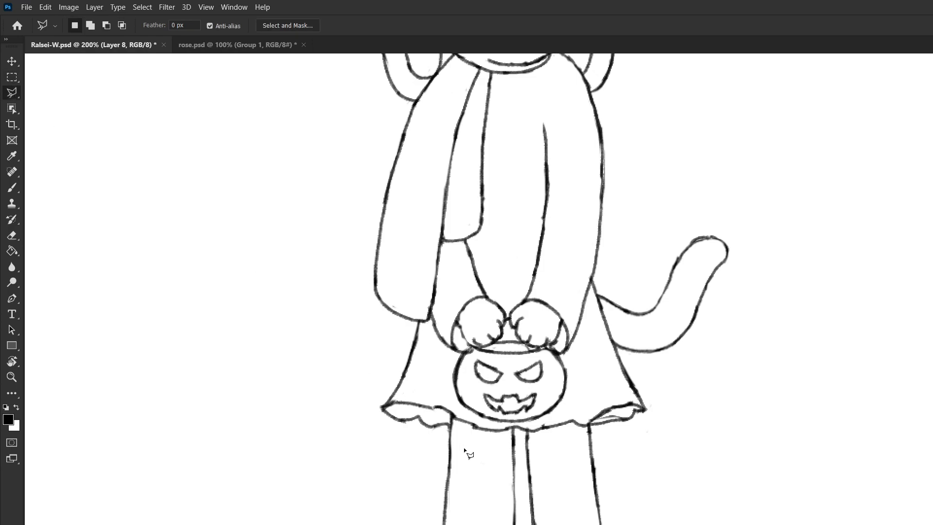
pyautogui.click(445, 439)
pyautogui.click(451, 417)
pyautogui.click(466, 429)
pyautogui.click(494, 437)
pyautogui.click(514, 430)
pyautogui.click(518, 434)
pyautogui.click(552, 434)
pyautogui.click(577, 427)
pyautogui.click(588, 426)
pyautogui.click(604, 426)
pyautogui.doubleClick(361, 503)
pyautogui.hotkey('alt', '[')
pyautogui.hotkey('ctrl', 'Left')
pyautogui.hotkey('ctrl', 'Left')
pyautogui.hotkey('ctrl', 'Left')
pyautogui.hotkey('ctrl', 'Left')
pyautogui.hotkey('ctrl', 'Left')
pyautogui.hotkey('ctrl', 'Left')
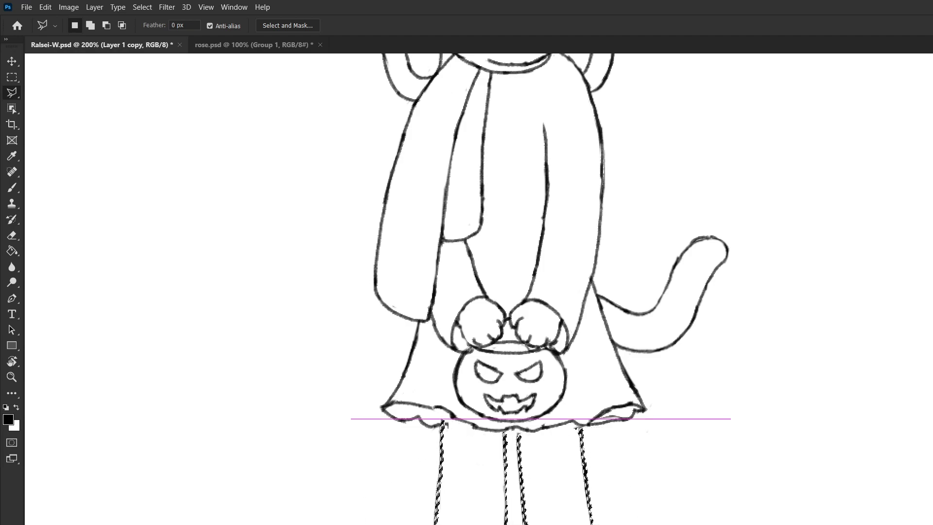
# - Skew the selected legs horizontally by about -1.01° and clear the selection
pyautogui.hotkey('ctrl', 't')
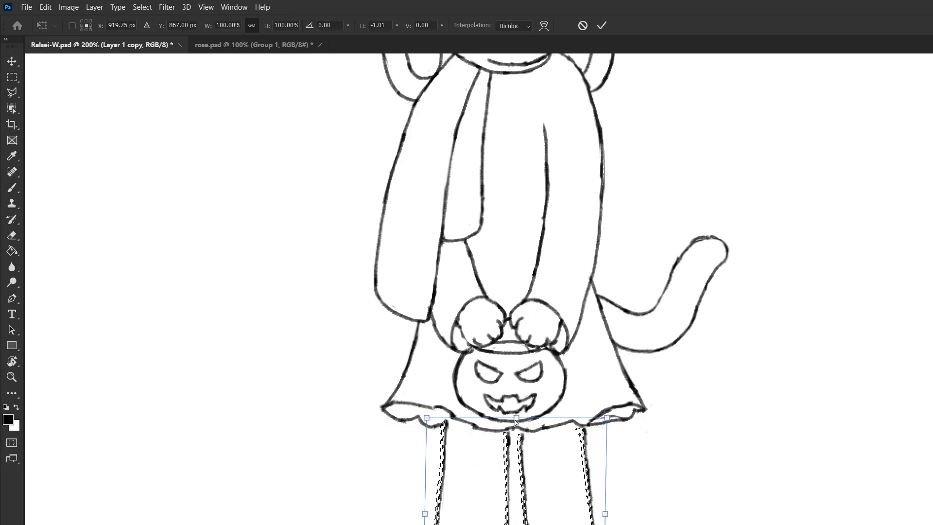
pyautogui.press('Return')
pyautogui.hotkey('ctrl', 'd')
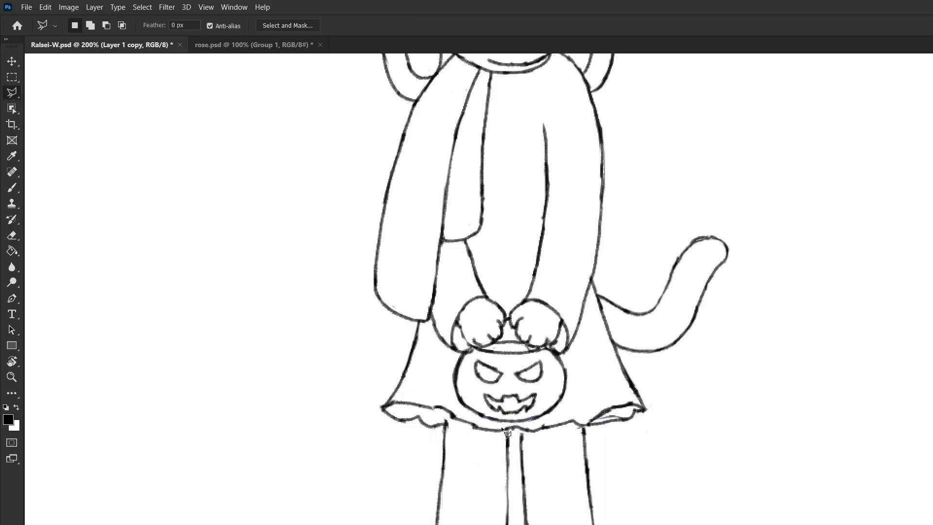
# - Check the figure's balance against a thin vertical selection through the hat tip and compare by toggling the layer's visibility
pyautogui.press('b')
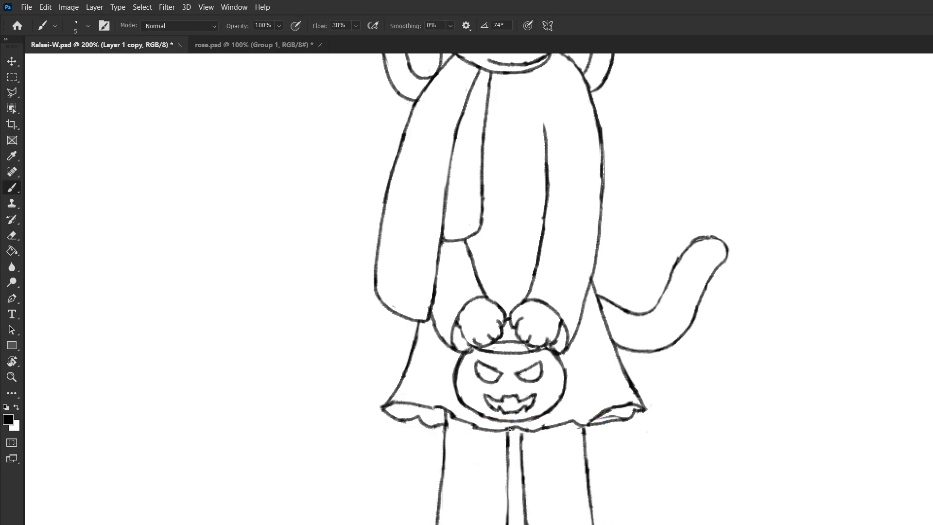
pyautogui.hotkey('ctrl', '-')
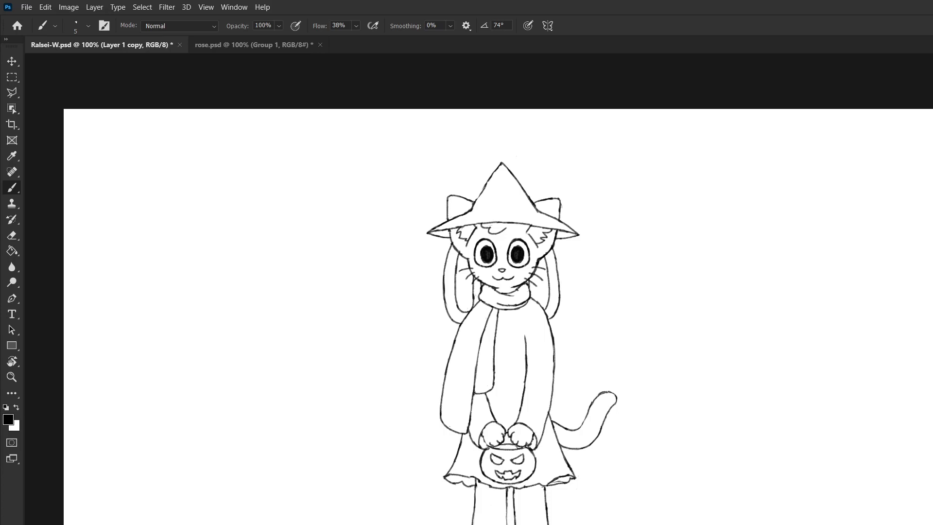
pyautogui.click(12, 77)
pyautogui.moveTo(501, 129); pyautogui.dragTo(503, 524)
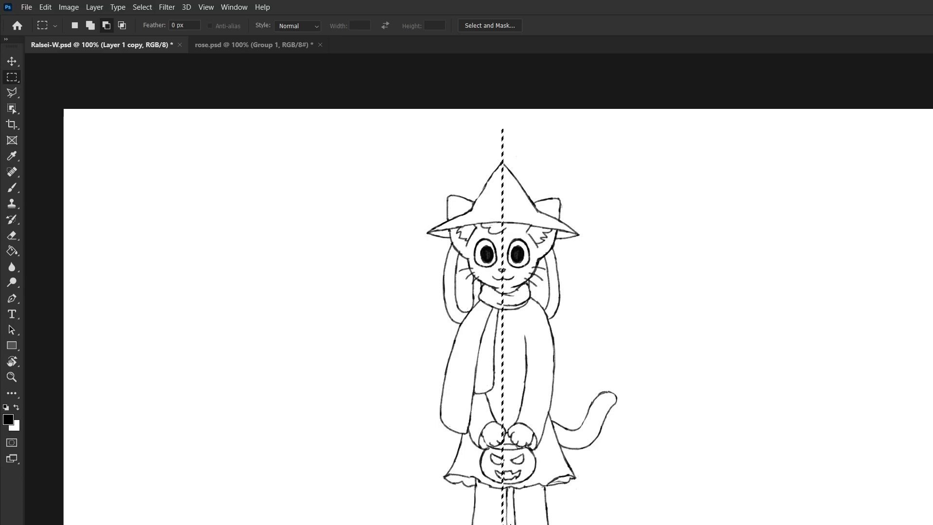
pyautogui.click(522, 427)
pyautogui.scroll(1, 520, 256)
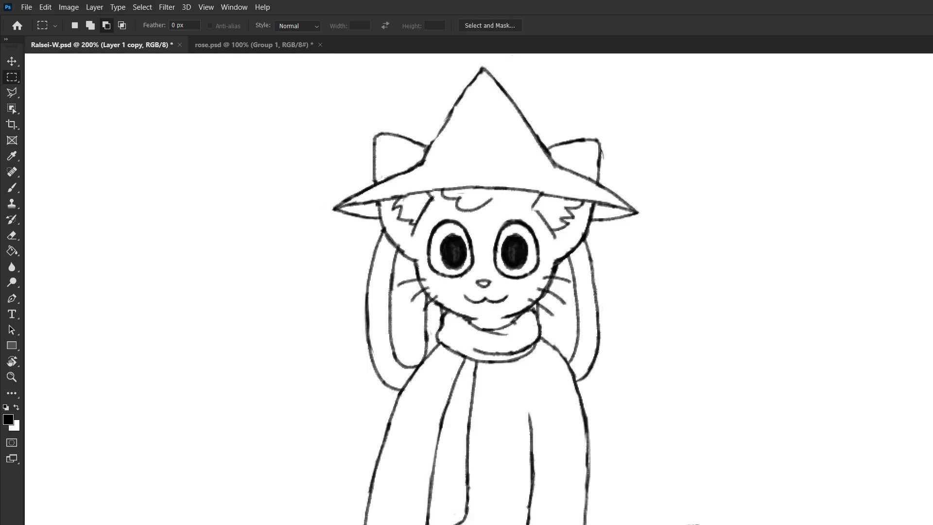
pyautogui.scroll(-1, 521, 256)
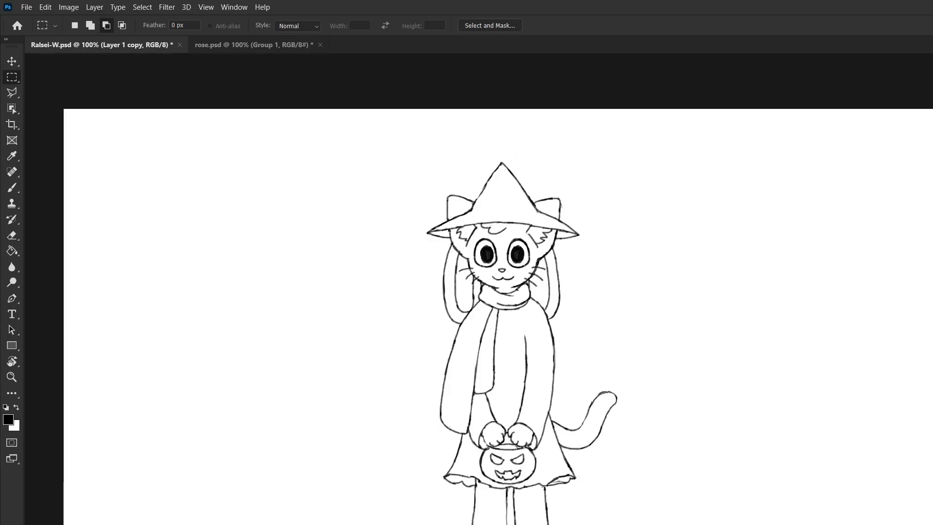
pyautogui.hotkey('ctrl', ',')
pyautogui.hotkey('ctrl', ',')
pyautogui.hotkey('ctrl', ',')
pyautogui.hotkey('ctrl', ',')
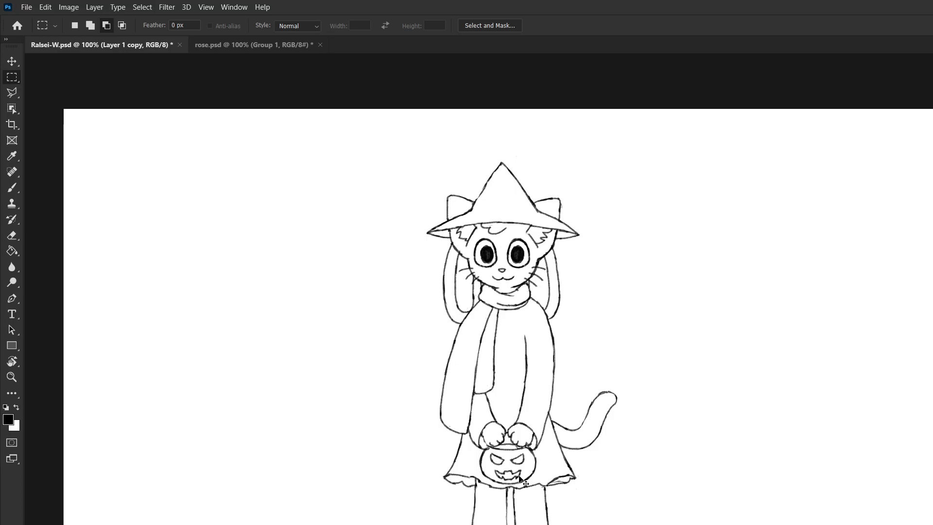
# - Draw a heart outline on the chest beside the hanging scarf end on Layer 9 with the 5 px brush
pyautogui.hotkey('ctrl', 'shift', 'alt', 'n')
pyautogui.press('b')
pyautogui.scroll(1, 506, 336)
pyautogui.moveTo(506, 327)
pyautogui.mouseDown()
pyautogui.moveTo(527, 319)
pyautogui.moveTo(540, 341)
pyautogui.moveTo(512, 389)
pyautogui.moveTo(536, 325)
pyautogui.moveTo(542, 348)
pyautogui.moveTo(521, 380)
pyautogui.moveTo(516, 325)
pyautogui.moveTo(546, 332)
pyautogui.moveTo(512, 398)
pyautogui.moveTo(486, 371)
pyautogui.moveTo(474, 332)
pyautogui.moveTo(486, 317)
pyautogui.moveTo(510, 332)
pyautogui.mouseUp()
pyautogui.hotkey('ctrl', 'z')
pyautogui.hotkey('ctrl', 'z')
pyautogui.hotkey('ctrl', 'z')
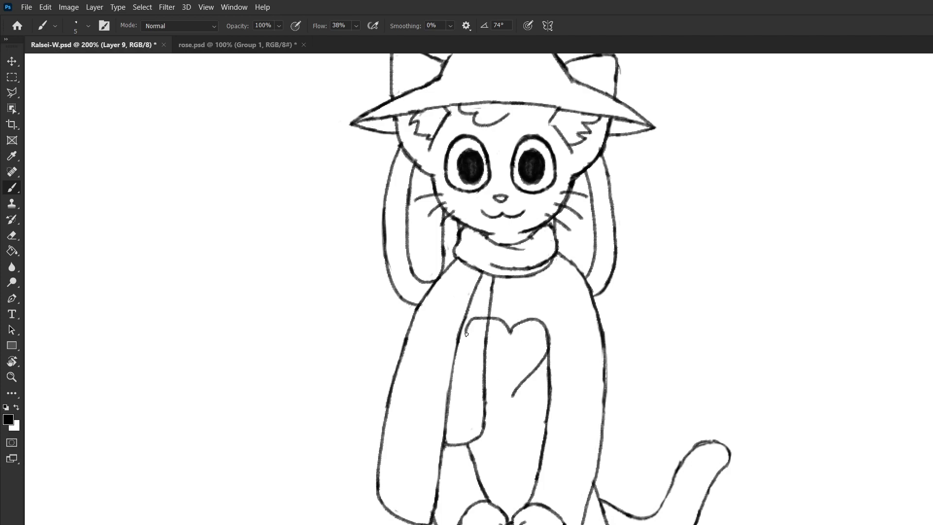
pyautogui.hotkey('ctrl', 'z')
pyautogui.moveTo(482, 375)
pyautogui.mouseDown()
pyautogui.moveTo(507, 397)
pyautogui.moveTo(481, 368)
pyautogui.mouseUp()
# - Erase the part of the heart outline that overlaps the hanging scarf end, using a 15 px eraser
pyautogui.press('e')
pyautogui.press(']')
pyautogui.press(']')
pyautogui.press(']')
pyautogui.press(']')
pyautogui.press(']')
pyautogui.press(']')
pyautogui.press(']')
pyautogui.moveTo(474, 318)
pyautogui.mouseDown()
pyautogui.moveTo(465, 354)
pyautogui.moveTo(475, 311)
pyautogui.moveTo(478, 388)
pyautogui.mouseUp()
pyautogui.press('b')
pyautogui.press('e')
pyautogui.press('b')
pyautogui.moveTo(492, 320)
pyautogui.mouseDown()
pyautogui.moveTo(506, 329)
pyautogui.moveTo(501, 322)
pyautogui.mouseUp()
pyautogui.hotkey('ctrl', 'z')
pyautogui.press('e')
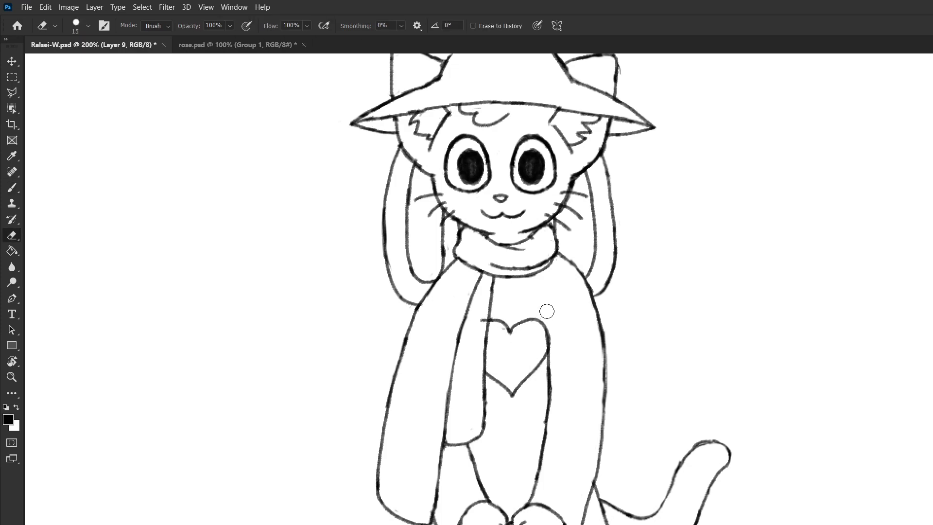
# - Try to fill the chest heart with the black foreground colour using the Paint Bucket
pyautogui.press('g')
pyautogui.click(506, 352)
pyautogui.press('b')
pyautogui.hotkey('ctrl', 'z')
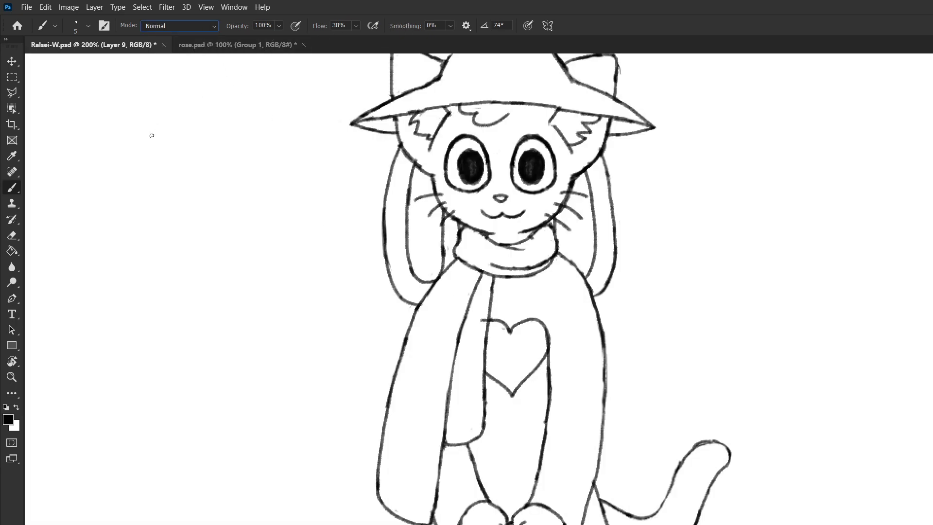
pyautogui.press('e')
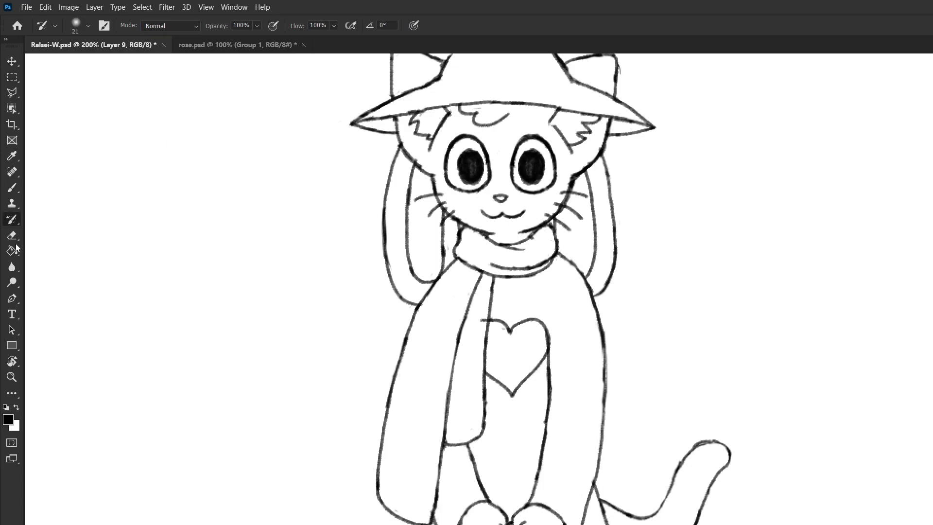
pyautogui.click(11, 251)
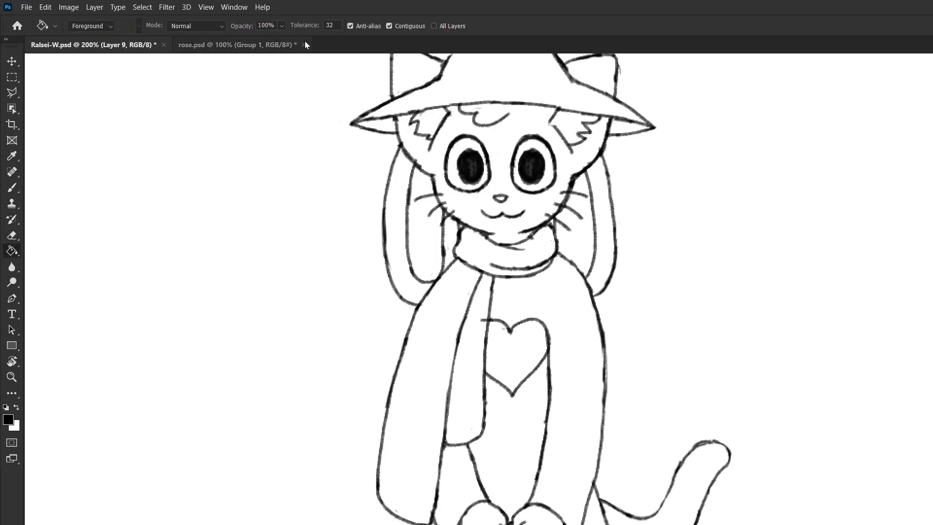
pyautogui.click(512, 331)
pyautogui.hotkey('ctrl', 'z')
pyautogui.hotkey('ctrl', 'z')
pyautogui.hotkey('alt', ']')
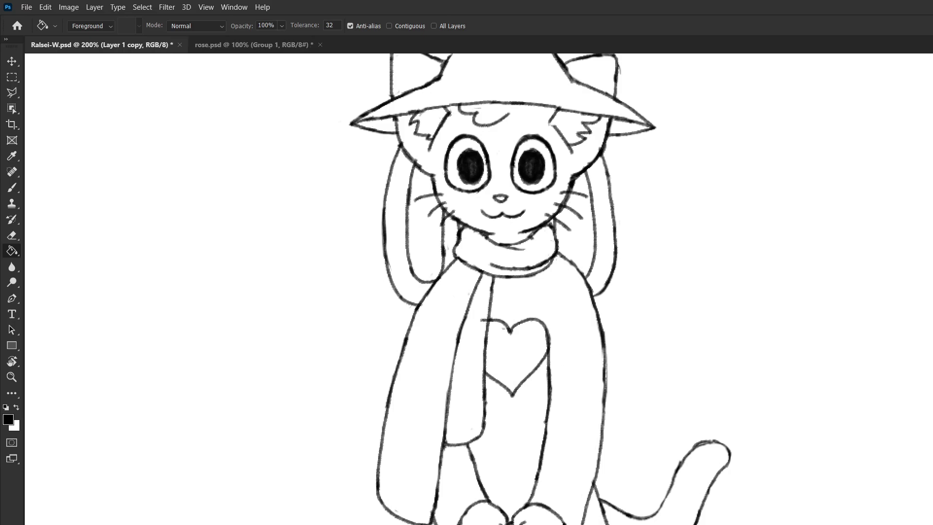
# - Fill the heart on Layer 9 with black and erase the stray line crossing the scarf
pyautogui.keyDown('ctrl'); pyautogui.click(525, 384); pyautogui.keyUp('ctrl')
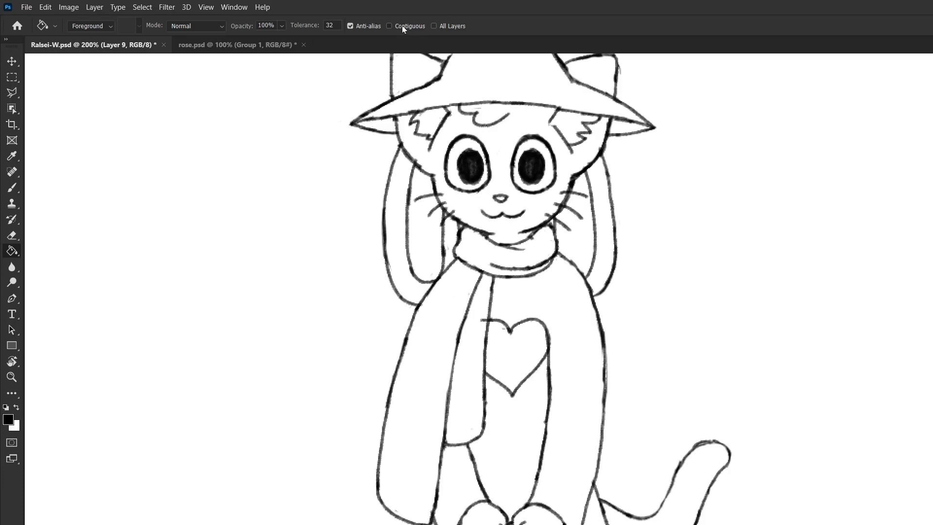
pyautogui.click(519, 360)
pyautogui.hotkey('ctrl', 'z')
pyautogui.click(505, 354)
pyautogui.press('e')
pyautogui.moveTo(486, 317); pyautogui.dragTo(476, 319)
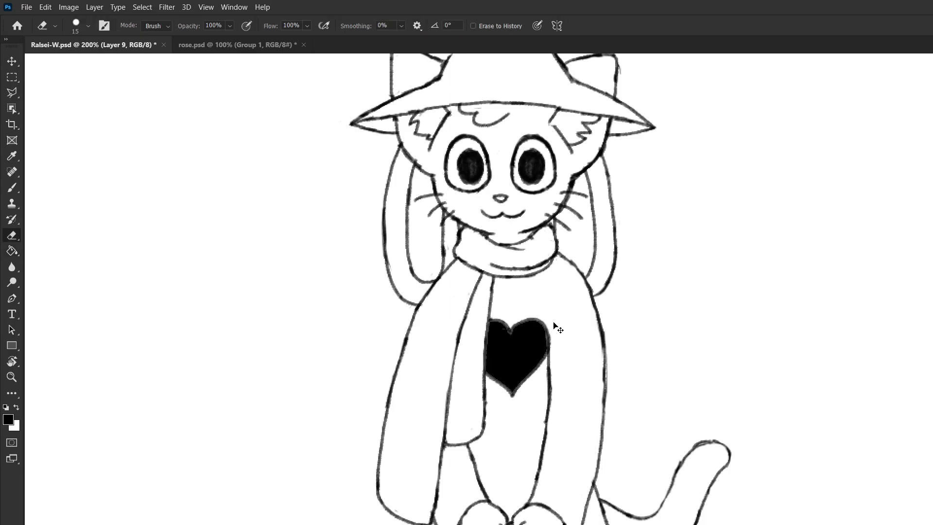
# - Examine the whole figure and check its tilt against a narrow vertical selection through the body
pyautogui.scroll(-2, 555, 346)
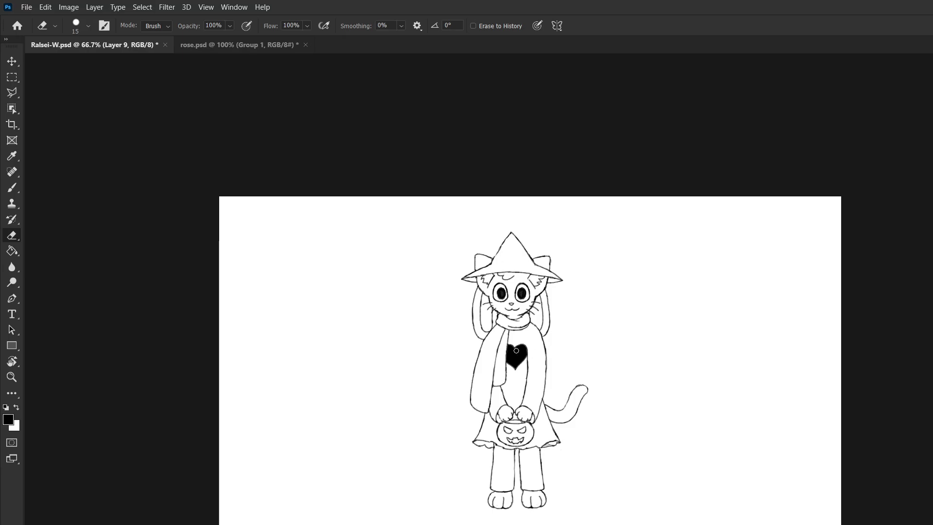
pyautogui.scroll(2, 516, 350)
pyautogui.scroll(-1, 561, 382)
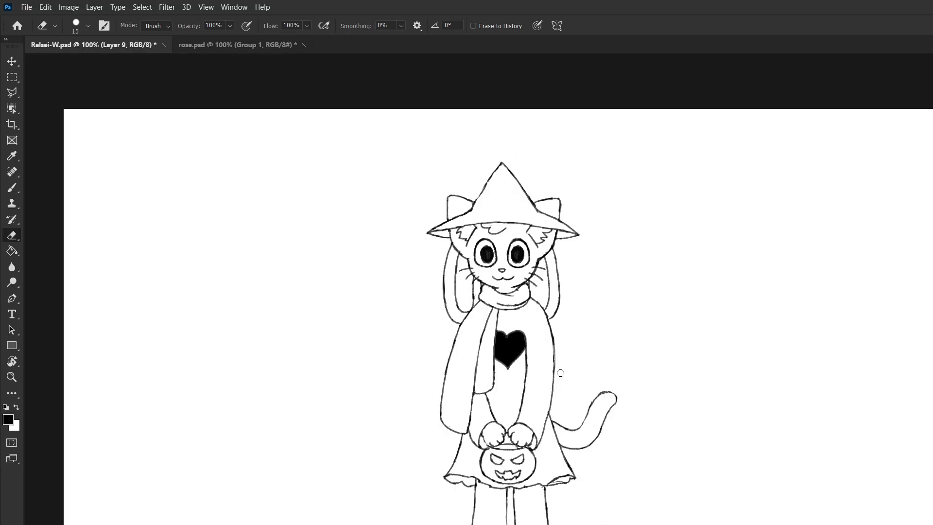
pyautogui.scroll(-1, 560, 373)
pyautogui.scroll(1, 470, 365)
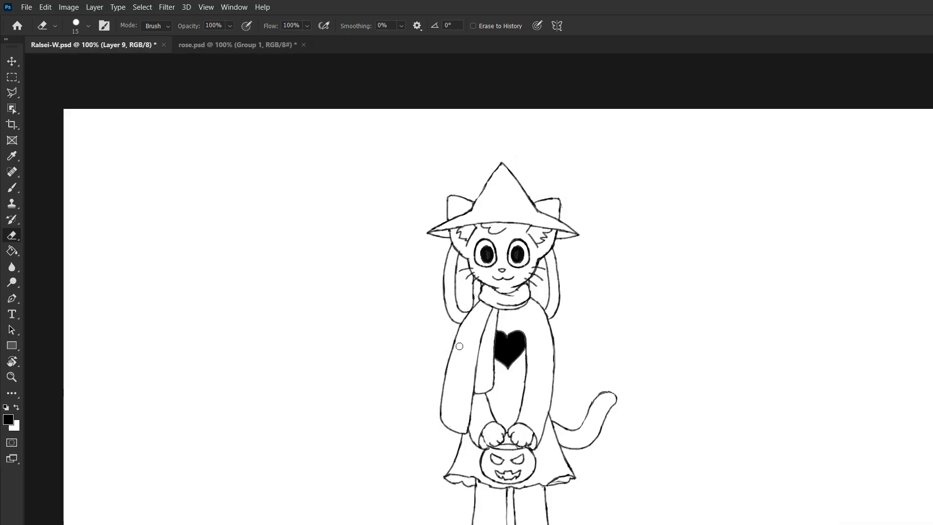
pyautogui.click(10, 79)
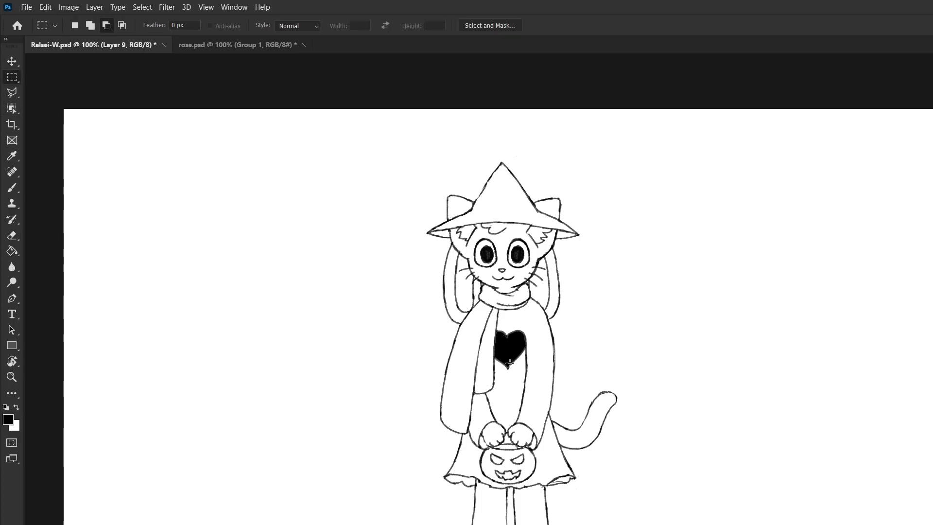
pyautogui.moveTo(508, 407); pyautogui.dragTo(506, 210)
pyautogui.moveTo(511, 524); pyautogui.dragTo(510, 206)
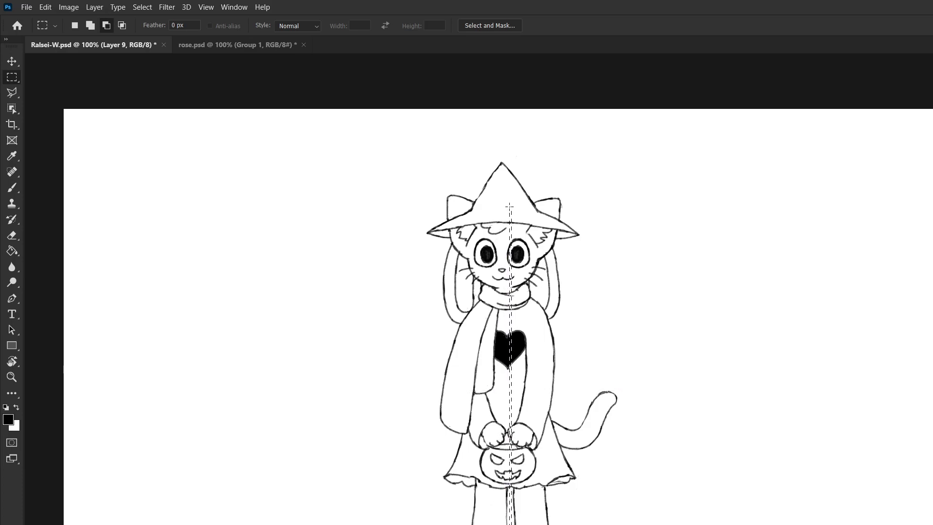
pyautogui.click(496, 244)
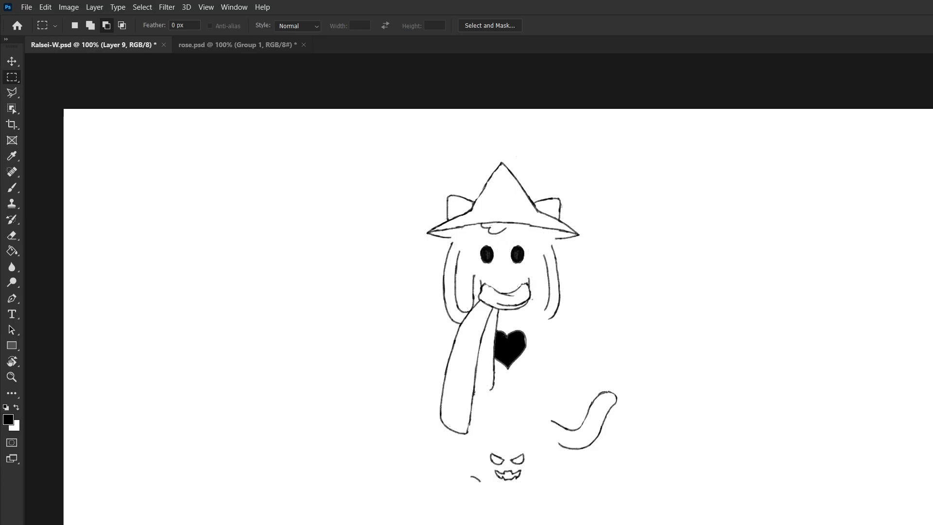
pyautogui.hotkey('alt', '[')
pyautogui.hotkey('alt', '[')
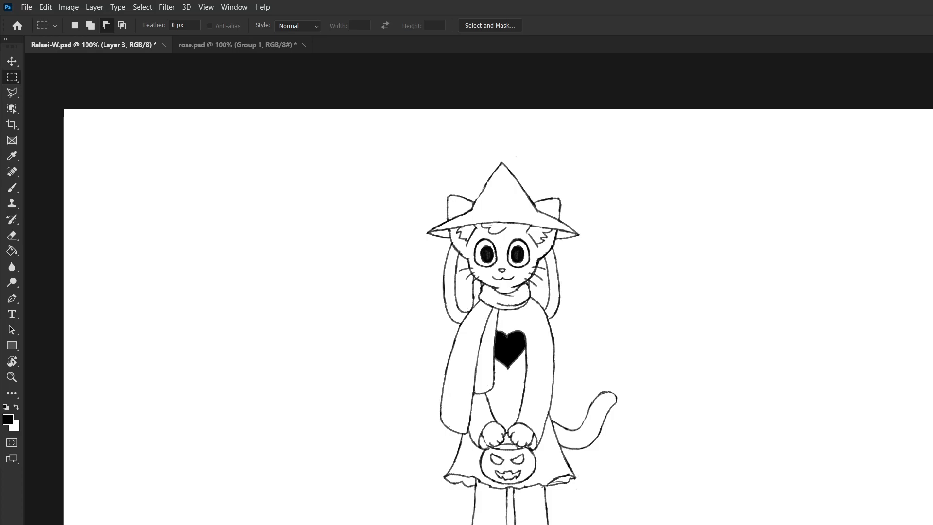
pyautogui.hotkey('alt', '[')
pyautogui.hotkey('alt', '[')
pyautogui.hotkey('alt', '[')
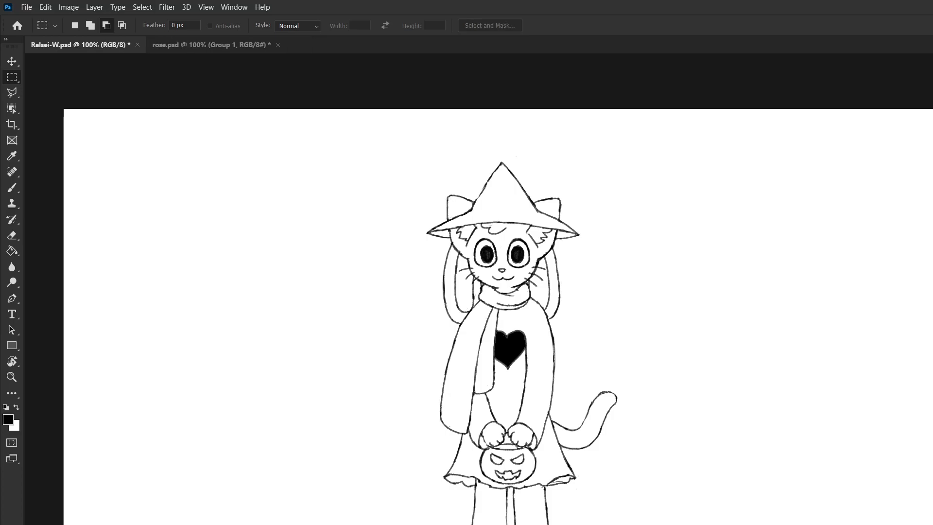
pyautogui.hotkey('alt', ']')
pyautogui.hotkey('ctrl', 't')
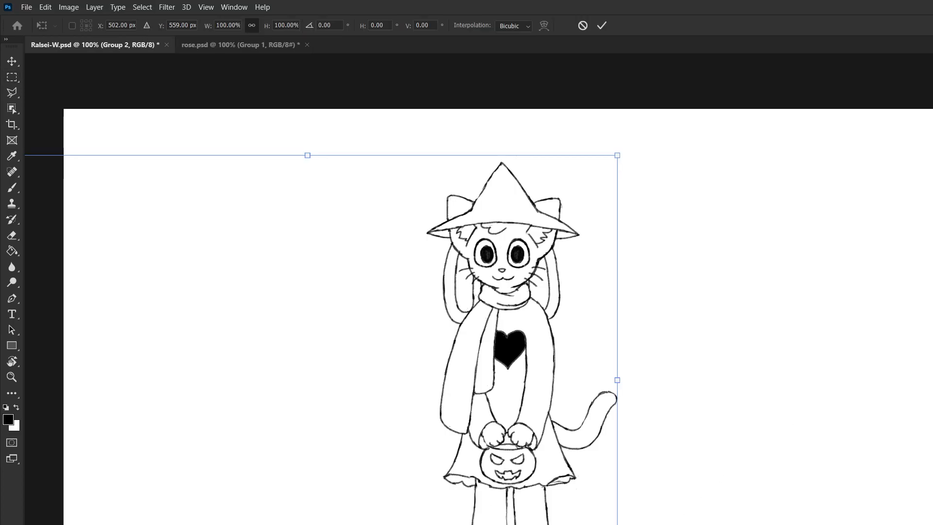
pyautogui.hotkey('ctrl', '-')
pyautogui.hotkey('ctrl', '-')
pyautogui.hotkey('ctrl', '+')
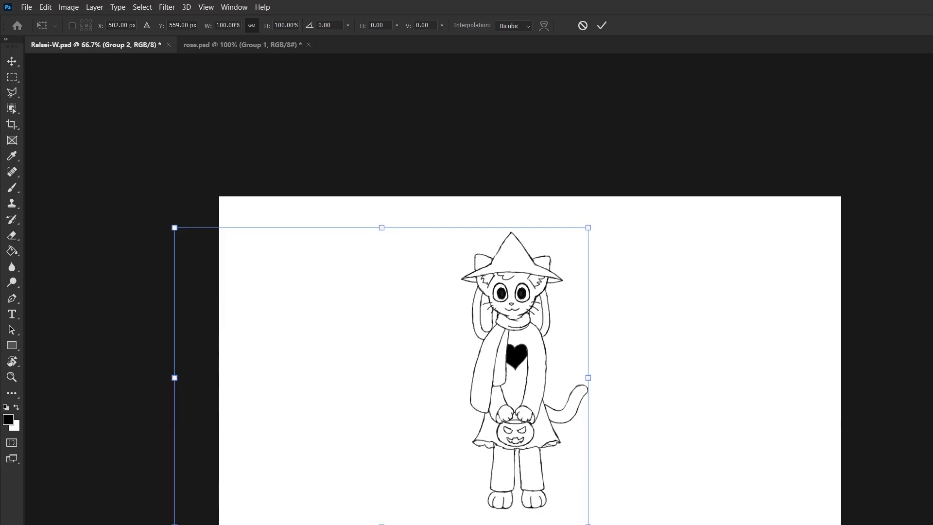
pyautogui.press('Escape')
pyautogui.hotkey('alt', ']')
pyautogui.hotkey('ctrl', ',')
pyautogui.hotkey('ctrl', ',')
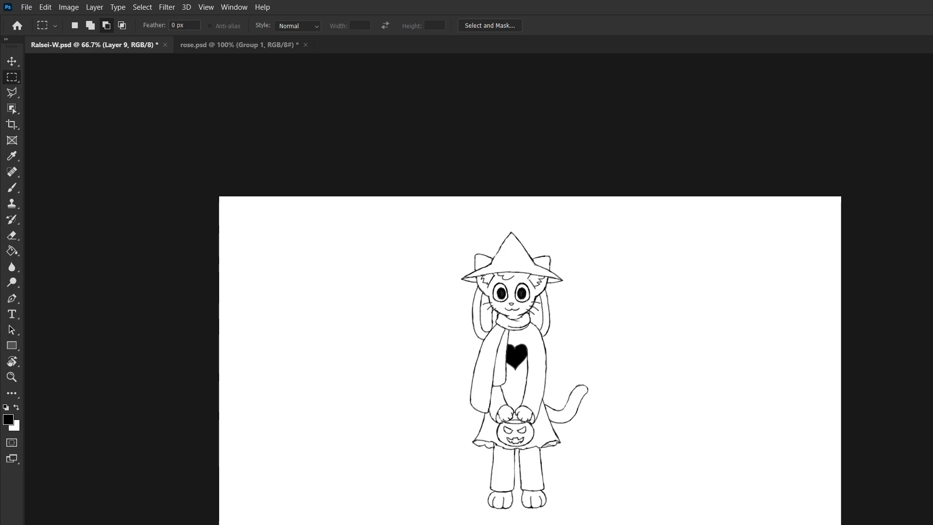
pyautogui.hotkey('ctrl', 't')
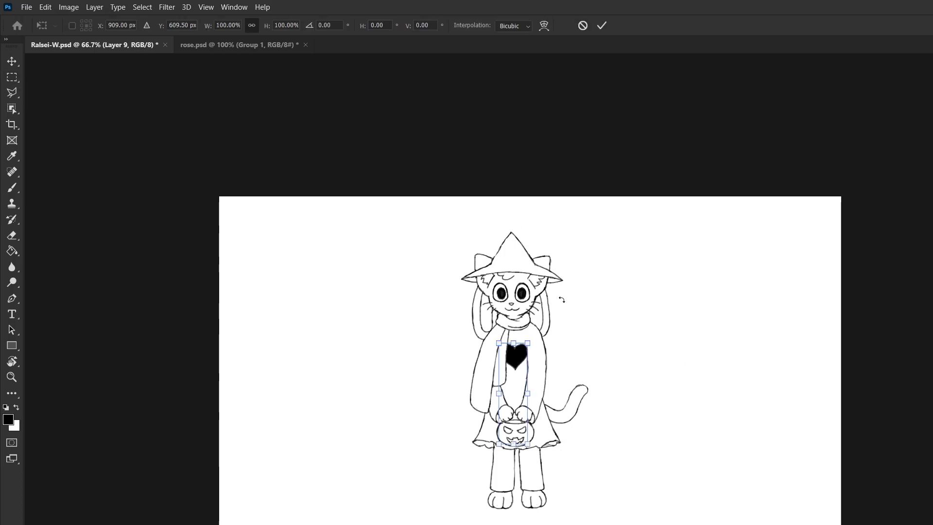
pyautogui.press('Escape')
# - Rotate the whole character group by about 0.87° and skew it horizontally by about -0.66° to straighten the figure
pyautogui.hotkey('ctrl', 'g')
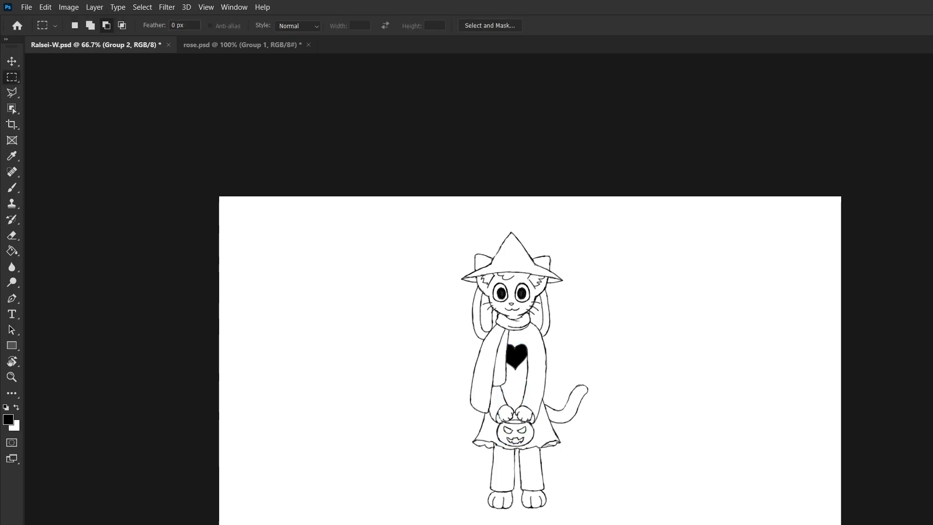
pyautogui.hotkey('ctrl', 't')
pyautogui.moveTo(644, 291); pyautogui.dragTo(633, 306)
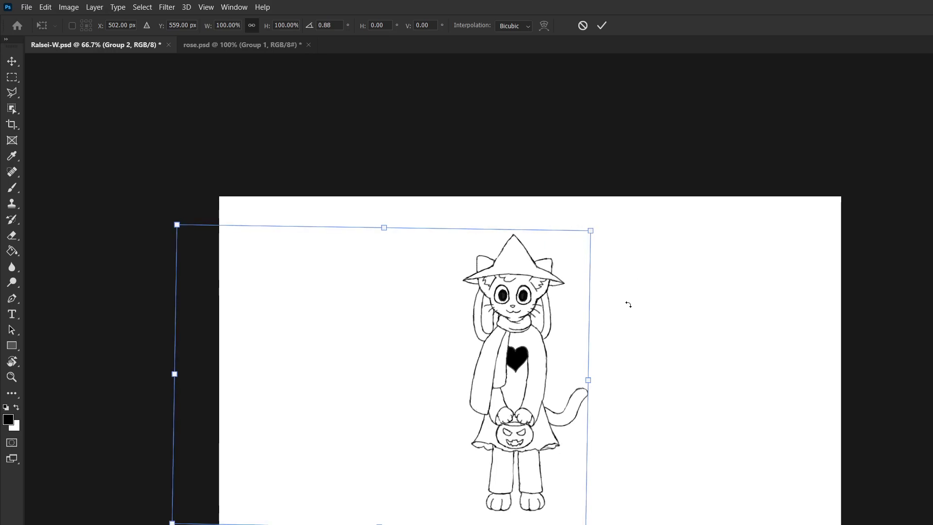
pyautogui.moveTo(591, 231); pyautogui.dragTo(594, 231)
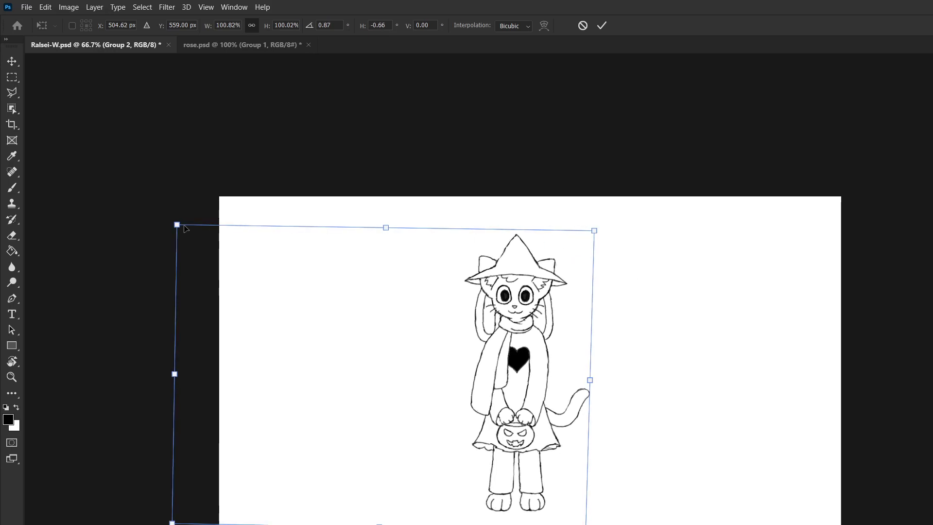
pyautogui.press('Return')
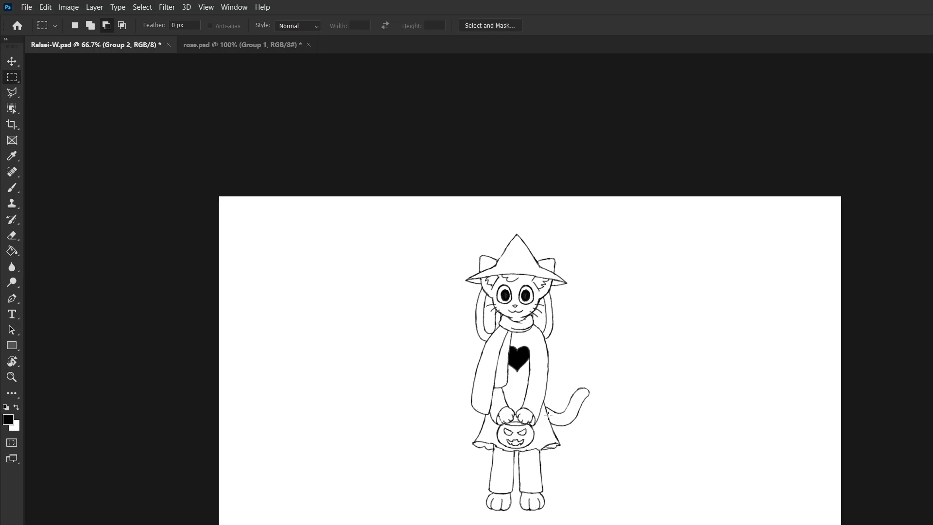
pyautogui.scroll(1, 531, 436)
pyautogui.moveTo(496, 150); pyautogui.dragTo(509, 185)
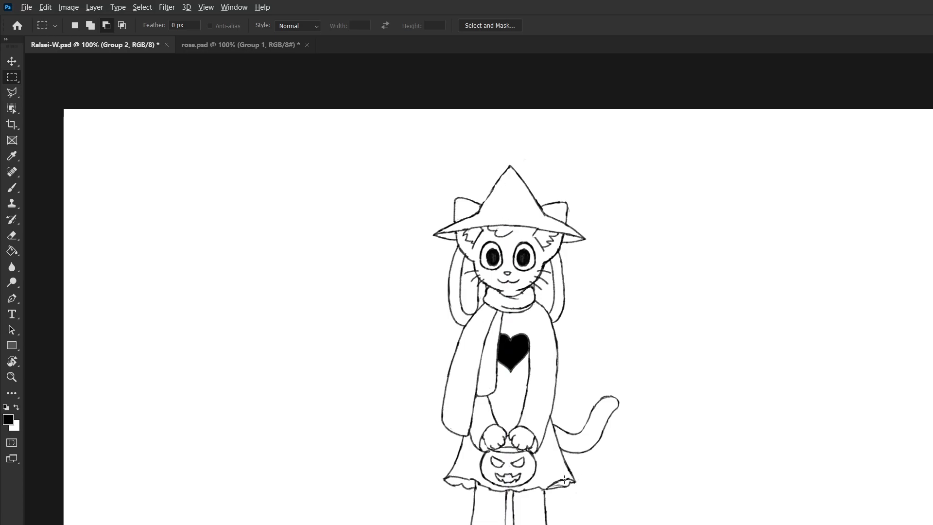
# - Outline both legs just below the skirt hem with a Polygonal Lasso selection that follows the hem's edge
pyautogui.scroll(2, 565, 480)
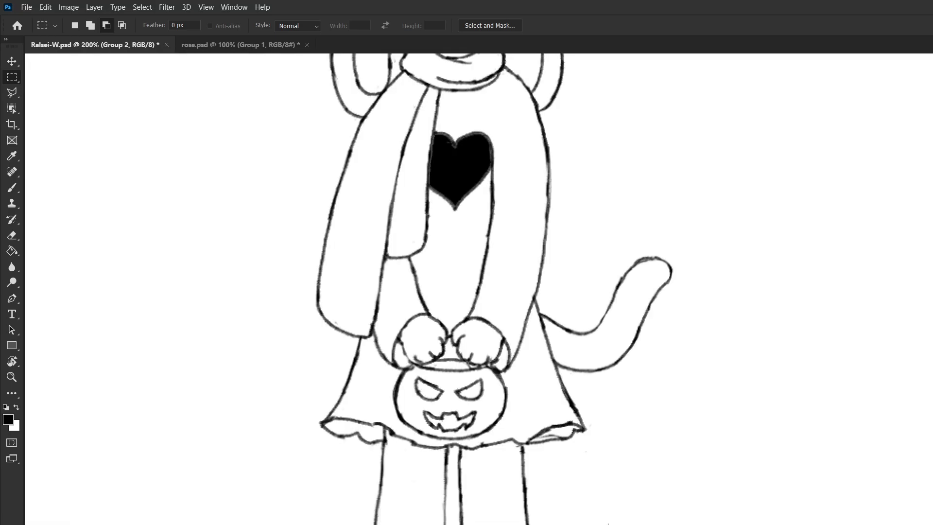
pyautogui.scroll(-1, 479, 289)
pyautogui.scroll(1, 479, 288)
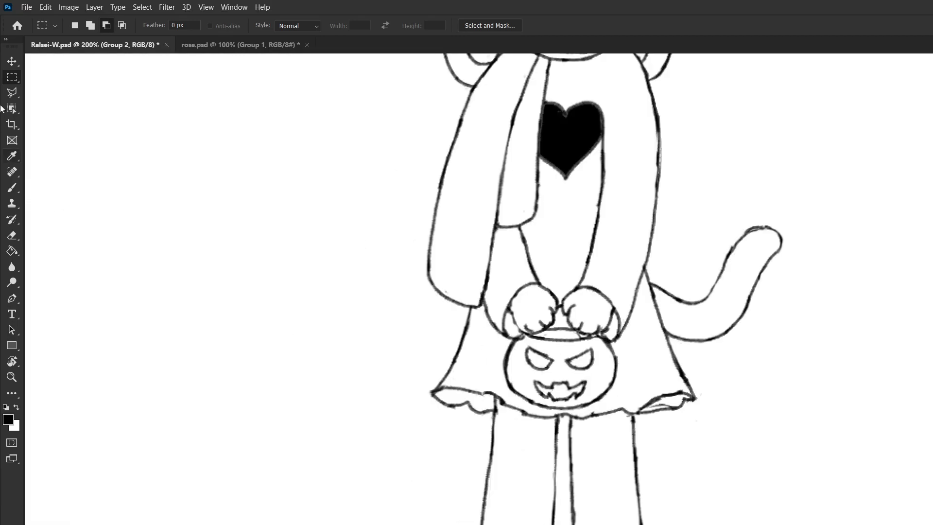
pyautogui.click(11, 93)
pyautogui.click(484, 422)
pyautogui.click(493, 396)
pyautogui.click(519, 429)
pyautogui.click(552, 427)
pyautogui.click(555, 421)
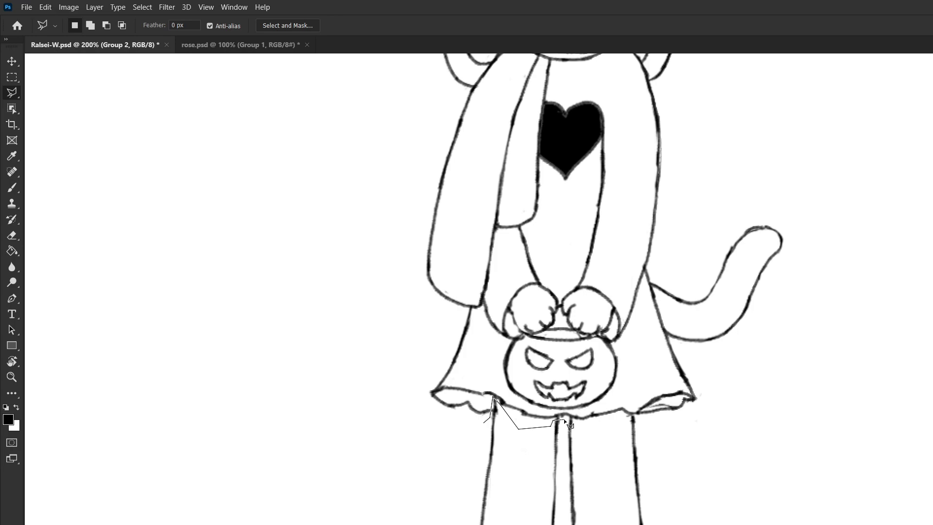
pyautogui.click(572, 419)
pyautogui.click(586, 422)
pyautogui.click(632, 418)
pyautogui.click(642, 418)
pyautogui.click(672, 484)
pyautogui.click(444, 496)
pyautogui.doubleClick(461, 417)
pyautogui.hotkey('ctrl', 't')
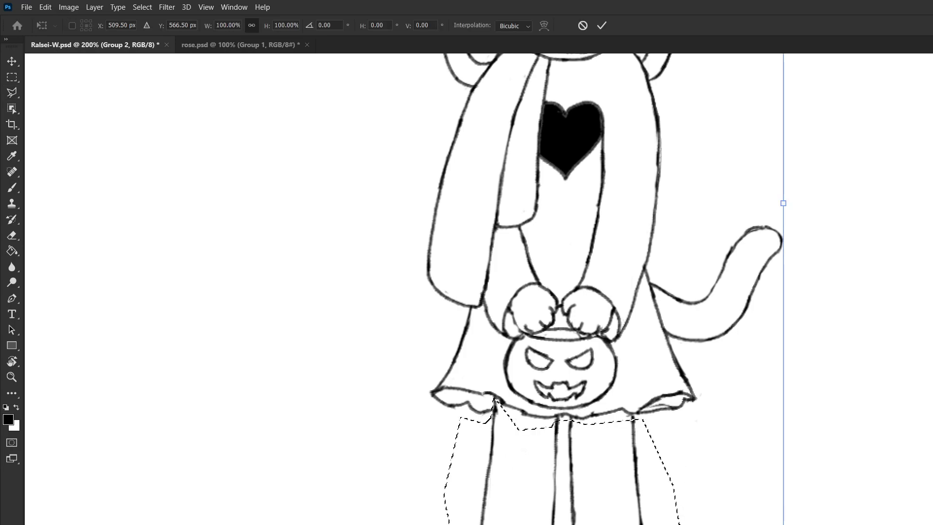
pyautogui.press('Up')
pyautogui.press('Up')
pyautogui.press('Up')
pyautogui.press('Up')
pyautogui.press('Up')
pyautogui.press('Escape')
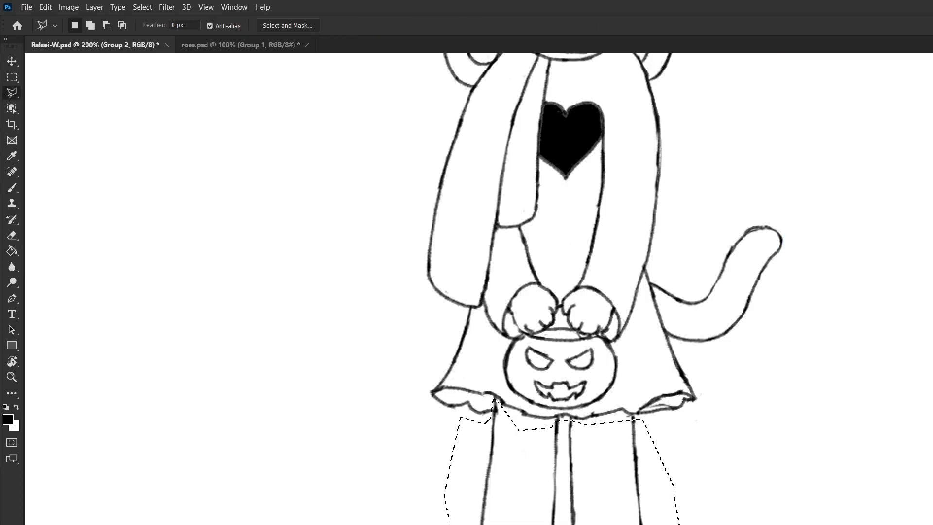
pyautogui.hotkey('ctrl', 'z')
# - Rotate the selected legs on Layer 1 copy by -1.57°, nudge them sideways under the skirt, and clear the selection
pyautogui.hotkey('ctrl', 't')
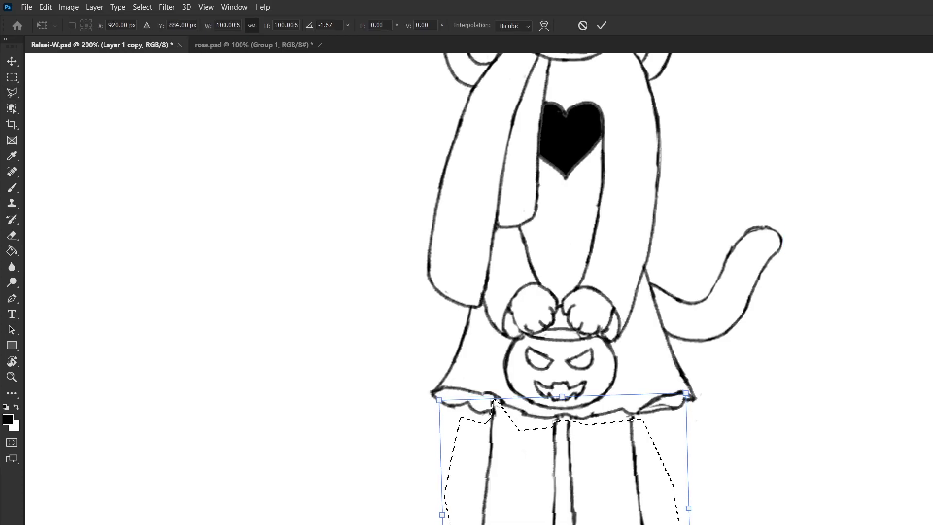
pyautogui.press('Left')
pyautogui.press('Left')
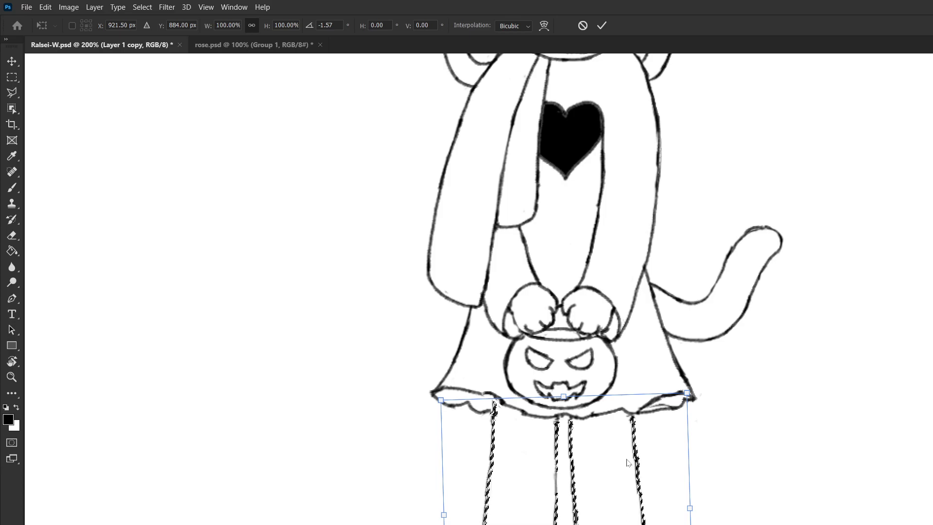
pyautogui.click(12, 77)
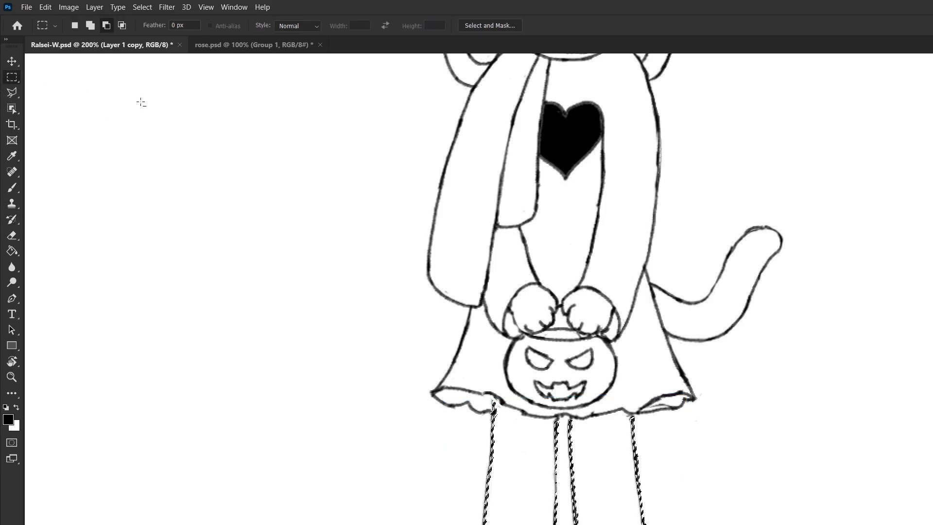
pyautogui.hotkey('ctrl', 'd')
# - Clean up the tops of the legs at the skirt hem with a 15 px eraser and retouch their lines with a 5 px brush
pyautogui.scroll(-1, 602, 433)
pyautogui.scroll(2, 542, 483)
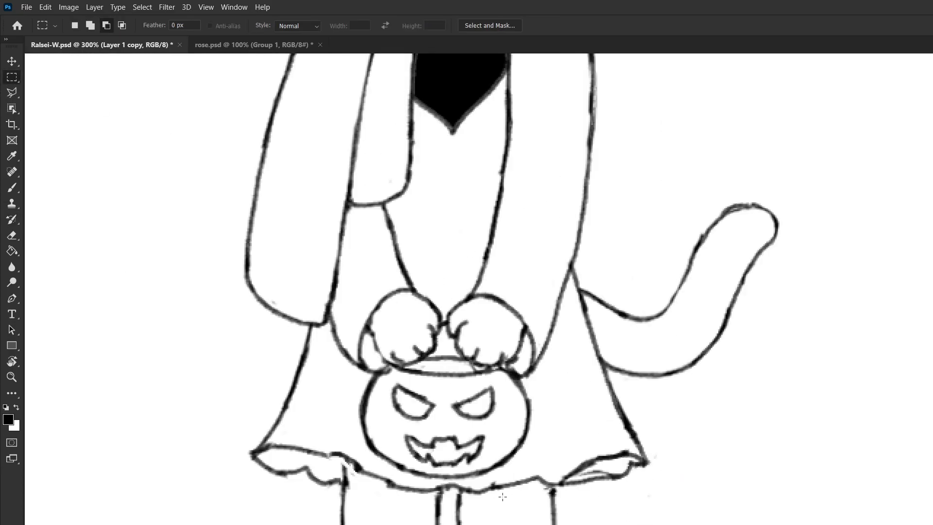
pyautogui.press('b')
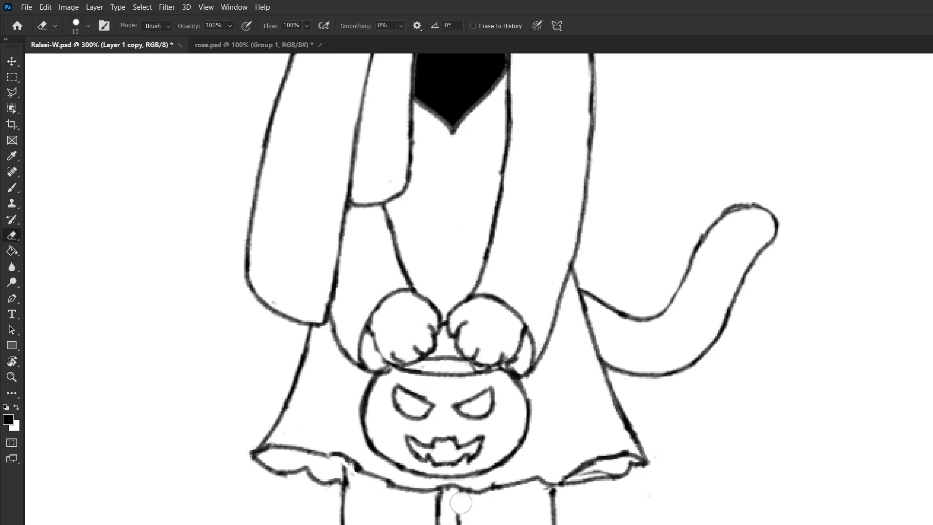
pyautogui.moveTo(460, 492)
pyautogui.mouseDown()
pyautogui.moveTo(461, 522)
pyautogui.moveTo(456, 486)
pyautogui.moveTo(458, 522)
pyautogui.moveTo(437, 503)
pyautogui.mouseUp()
pyautogui.hotkey('ctrl', 'z')
pyautogui.hotkey('ctrl', 'z')
pyautogui.hotkey('ctrl', 'z')
pyautogui.moveTo(344, 457); pyautogui.dragTo(347, 487)
pyautogui.moveTo(453, 487); pyautogui.dragTo(457, 522)
pyautogui.hotkey('ctrl', 'z')
pyautogui.hotkey('ctrl', '1')
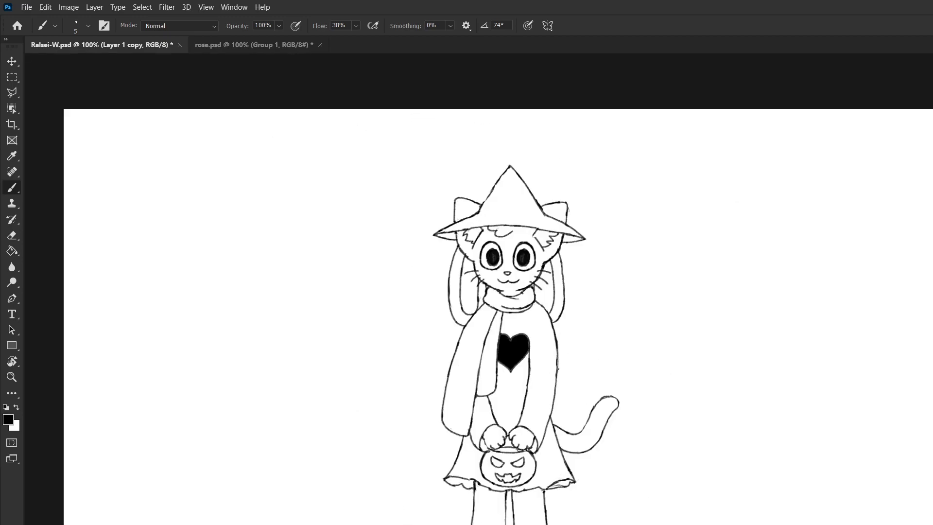
# - Skew the whole character group horizontally by 0.31°
pyautogui.hotkey('ctrl', 't')
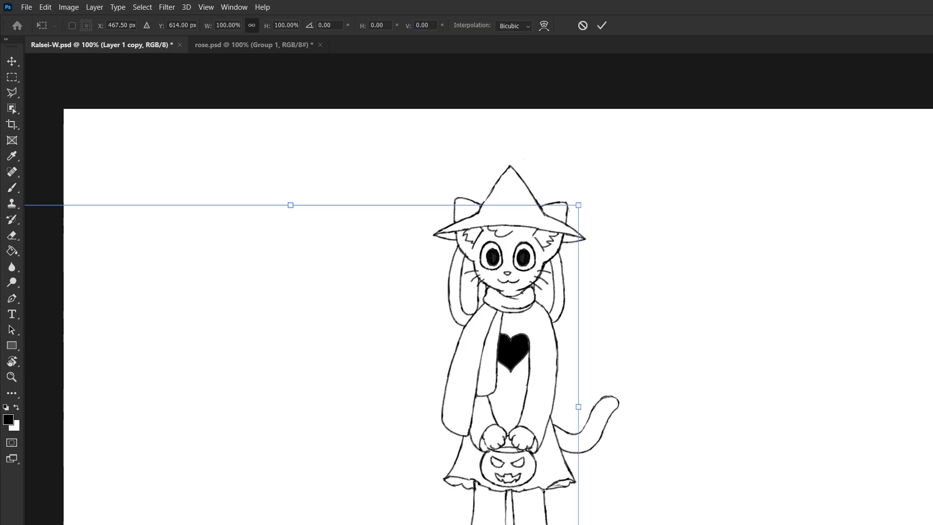
pyautogui.press('Escape')
pyautogui.hotkey('ctrl', 'g')
pyautogui.hotkey('ctrl', 't')
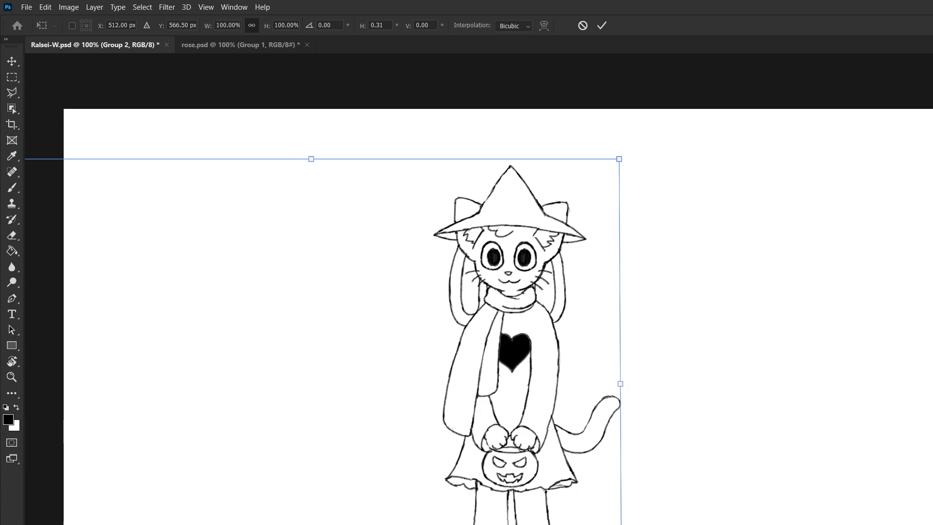
pyautogui.press('Return')
pyautogui.press('b')
pyautogui.press('m')
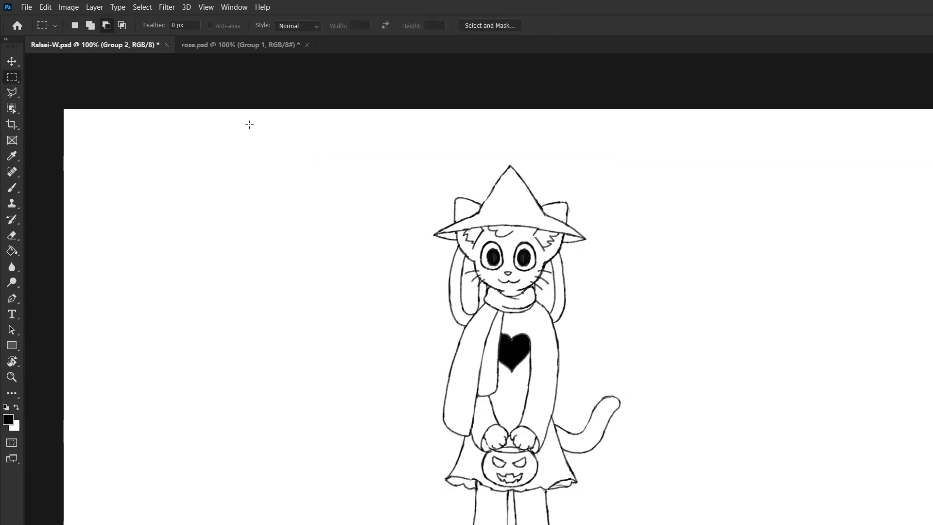
# - Check the figure against a narrow vertical selection through its centre and rotate the whole group by -0.33°
pyautogui.moveTo(507, 131); pyautogui.dragTo(511, 524)
pyautogui.hotkey('ctrl', 'd')
pyautogui.hotkey('ctrl', 't')
pyautogui.moveTo(694, 511); pyautogui.dragTo(695, 512)
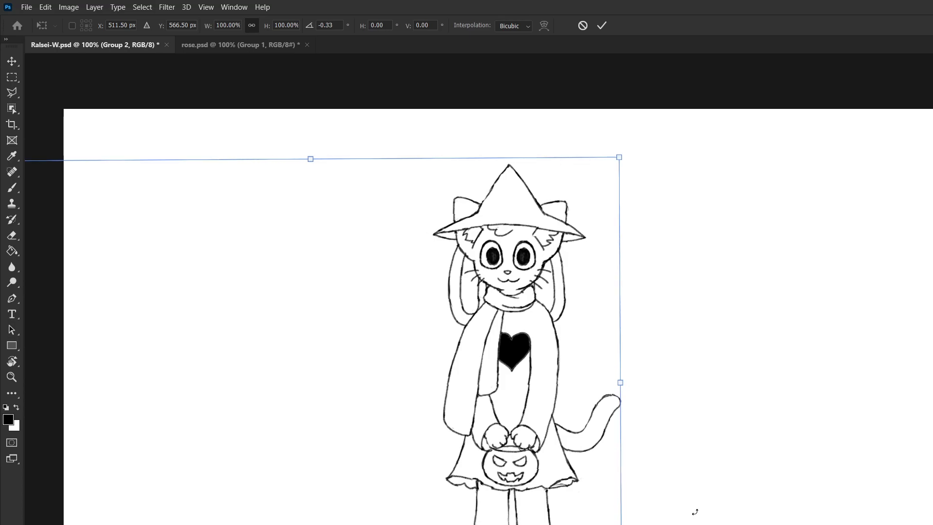
pyautogui.press('Return')
pyautogui.press('m')
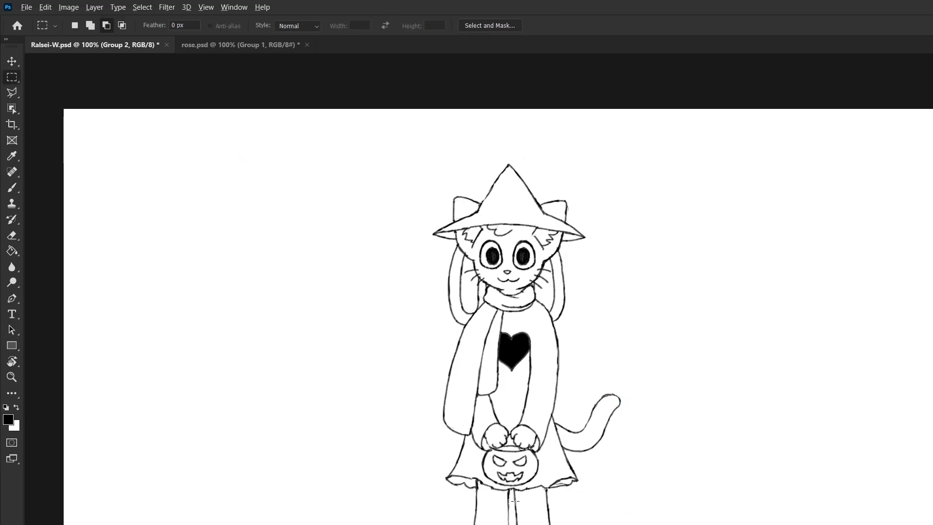
# - Outline the left leg from just below the skirt hem downward with the Polygonal Lasso
pyautogui.scroll(1, 520, 477)
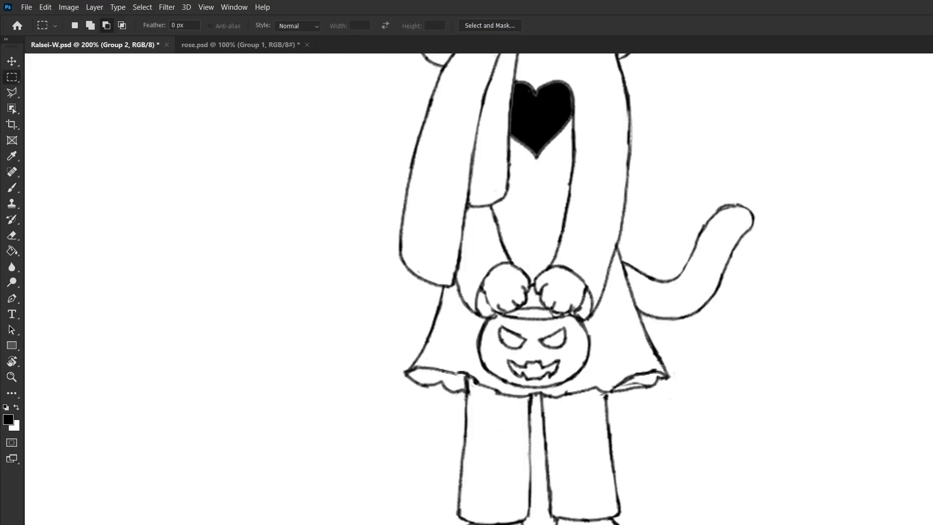
pyautogui.press('l')
pyautogui.click(432, 411)
pyautogui.click(529, 409)
pyautogui.click(537, 432)
pyautogui.click(400, 524)
pyautogui.doubleClick(407, 432)
pyautogui.keyDown('shift'); pyautogui.click(530, 441); pyautogui.keyUp('shift')
pyautogui.click(540, 524)
pyautogui.doubleClick(443, 520)
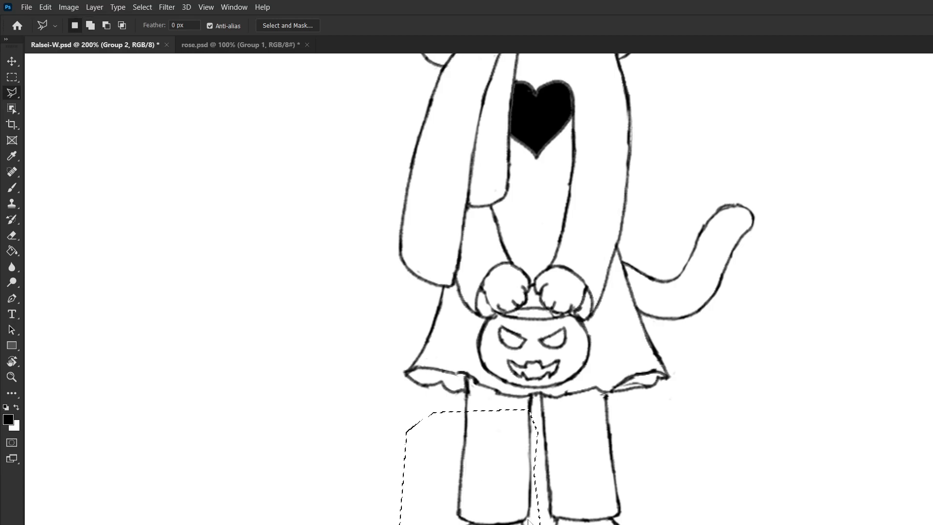
# - Nudge the selected left leg on Layer 1 copy so its lines join the upper leg and match the other leg
pyautogui.hotkey('alt', '[')
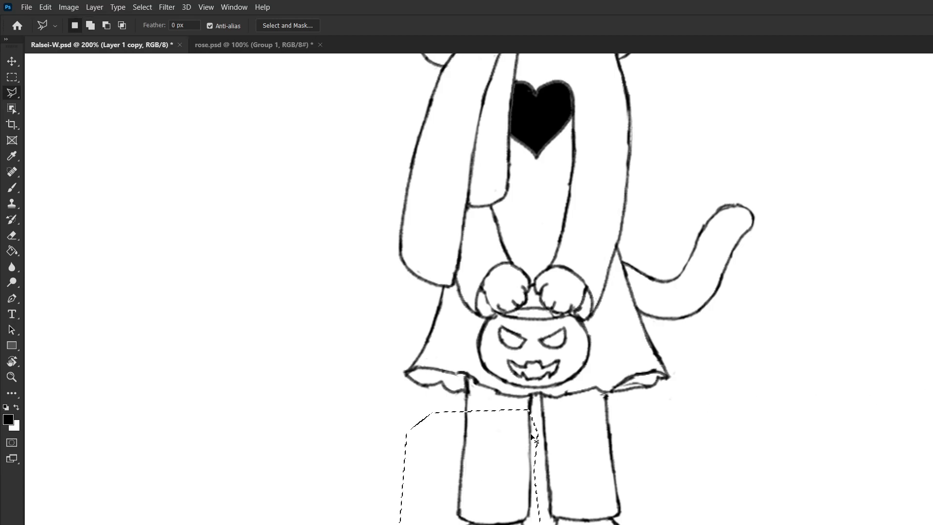
pyautogui.scroll(3, 531, 437)
pyautogui.moveTo(529, 465); pyautogui.dragTo(529, 457)
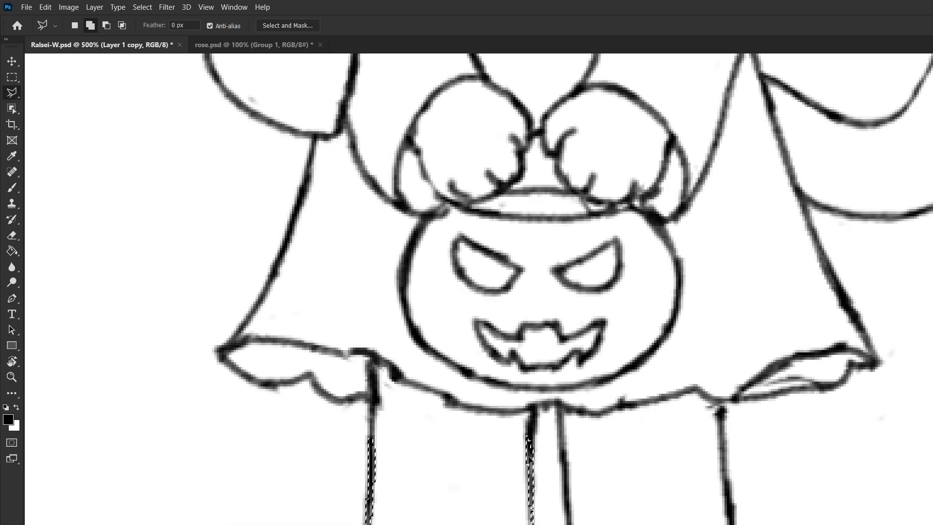
pyautogui.scroll(-3, 531, 460)
pyautogui.scroll(1, 514, 329)
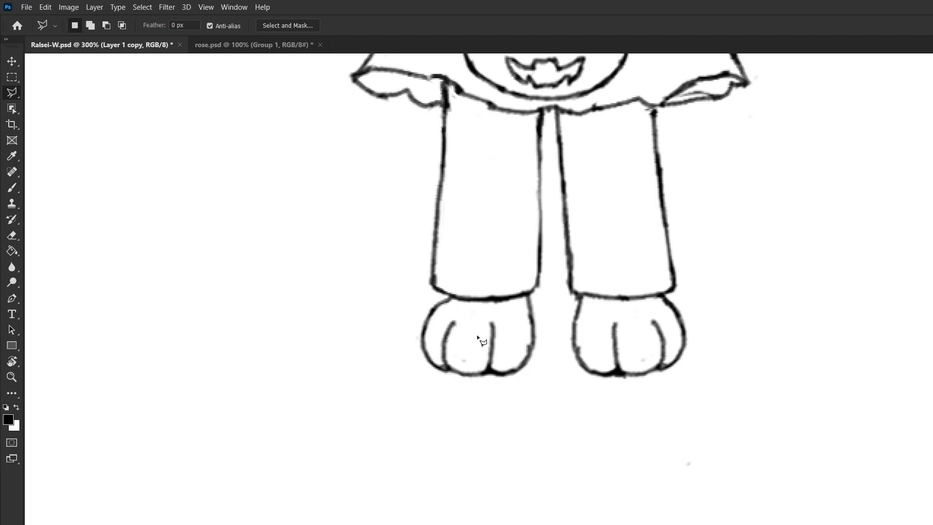
# - Erase the jagged fur inside the left ear with a 15 px eraser and try redrawing it as a zigzag with a 5 px brush
pyautogui.scroll(-3, 483, 330)
pyautogui.scroll(3, 506, 456)
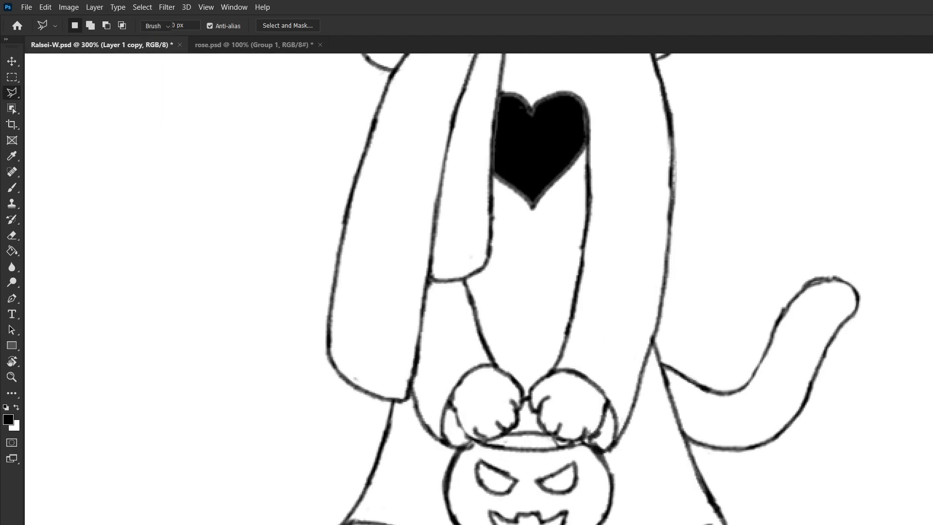
pyautogui.press('e')
pyautogui.hscroll(1, 474, 517)
pyautogui.scroll(-2, 494, 499)
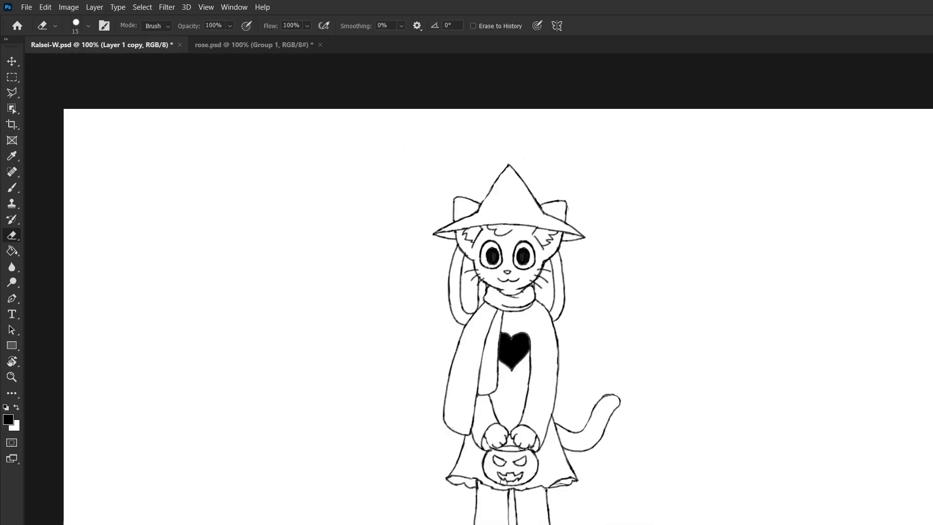
pyautogui.scroll(-1, 531, 441)
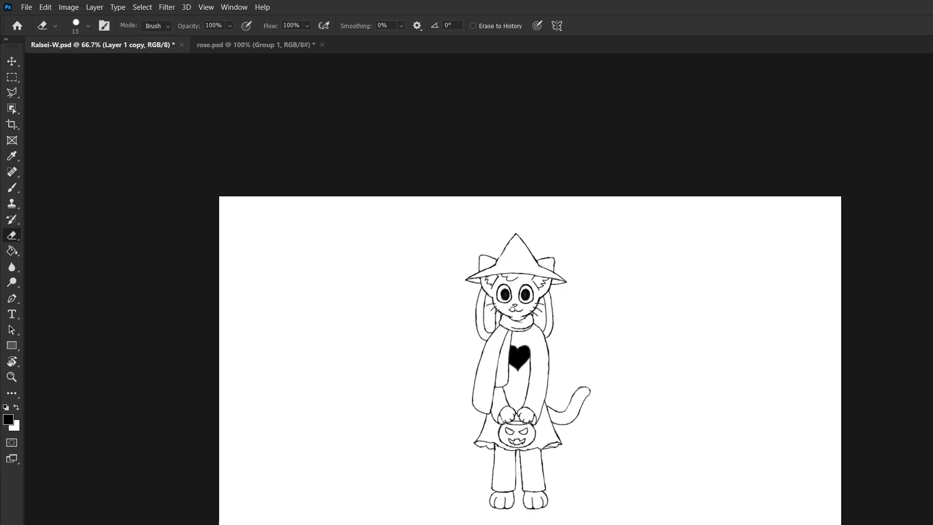
pyautogui.scroll(6, 525, 306)
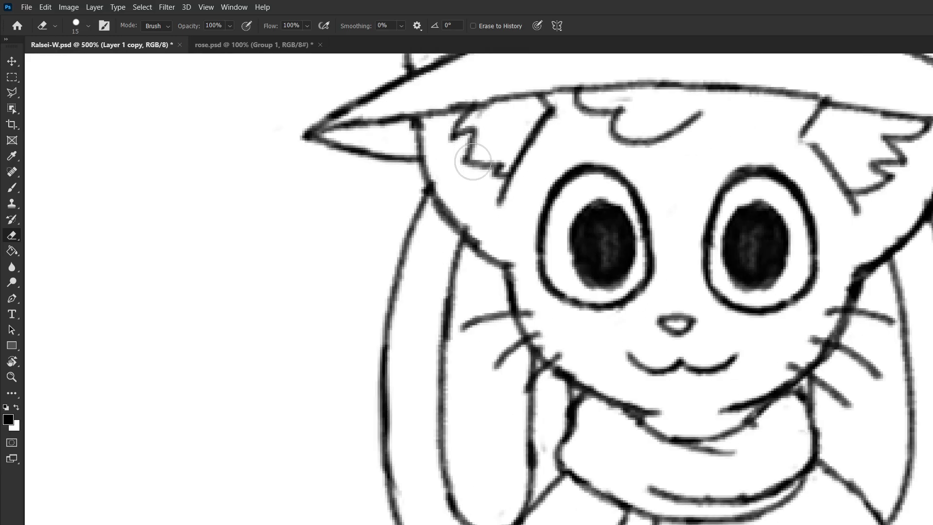
pyautogui.moveTo(481, 152)
pyautogui.mouseDown()
pyautogui.moveTo(464, 134)
pyautogui.moveTo(472, 130)
pyautogui.moveTo(490, 163)
pyautogui.mouseUp()
pyautogui.press('b')
pyautogui.hotkey('ctrl', 'z')
pyautogui.moveTo(504, 186)
pyautogui.mouseDown()
pyautogui.moveTo(476, 162)
pyautogui.moveTo(492, 162)
pyautogui.moveTo(462, 128)
pyautogui.moveTo(484, 132)
pyautogui.moveTo(469, 109)
pyautogui.mouseUp()
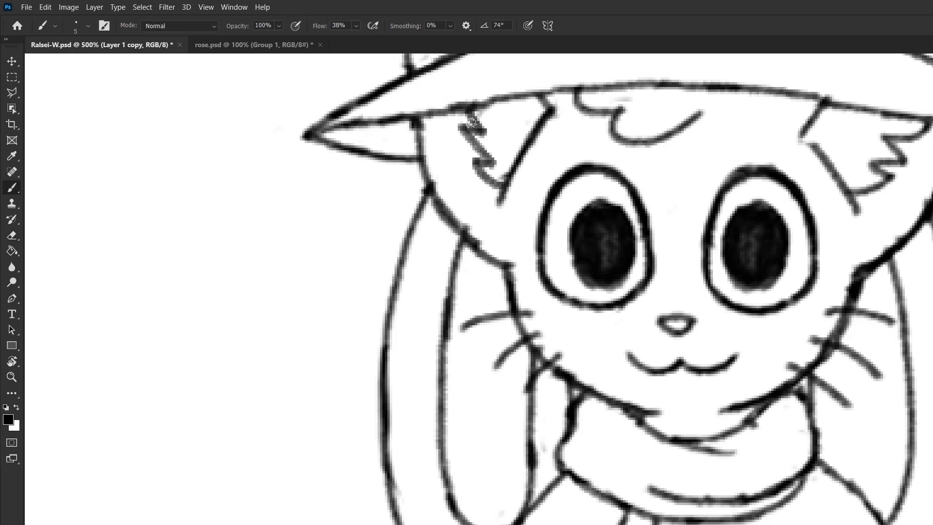
# - Undo the zigzag fur strokes in the left ear and redraw the fur as a simpler curved tuft
pyautogui.scroll(-3, 537, 209)
pyautogui.scroll(2, 501, 168)
pyautogui.hotkey('ctrl', 'z')
pyautogui.hotkey('ctrl', 'z')
pyautogui.hotkey('ctrl', 'z')
pyautogui.hotkey('ctrl', 'z')
pyautogui.moveTo(543, 236)
pyautogui.mouseDown()
pyautogui.moveTo(513, 206)
pyautogui.moveTo(523, 199)
pyautogui.moveTo(510, 180)
pyautogui.moveTo(518, 181)
pyautogui.moveTo(516, 167)
pyautogui.moveTo(507, 169)
pyautogui.mouseUp()
pyautogui.hotkey('ctrl', 'z')
pyautogui.scroll(-3, 546, 204)
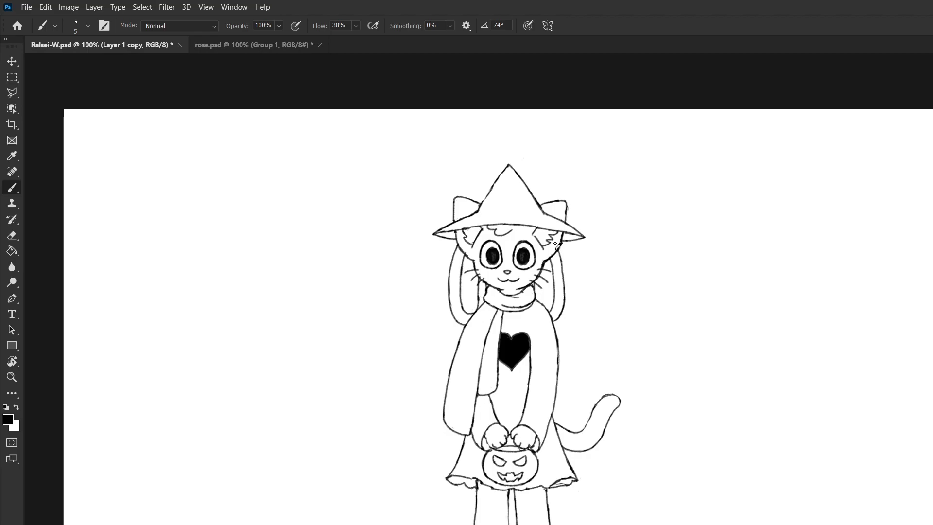
# - Erase the jagged fur inside the right ear and redraw it as a smoother curved tuft with the 5 px brush
pyautogui.scroll(3, 556, 234)
pyautogui.press('e')
pyautogui.moveTo(590, 247)
pyautogui.mouseDown()
pyautogui.moveTo(600, 239)
pyautogui.moveTo(586, 238)
pyautogui.moveTo(623, 216)
pyautogui.moveTo(580, 227)
pyautogui.moveTo(613, 221)
pyautogui.mouseUp()
pyautogui.press('b')
pyautogui.press('e')
pyautogui.press('b')
pyautogui.scroll(-2, 605, 230)
pyautogui.scroll(-3, 602, 234)
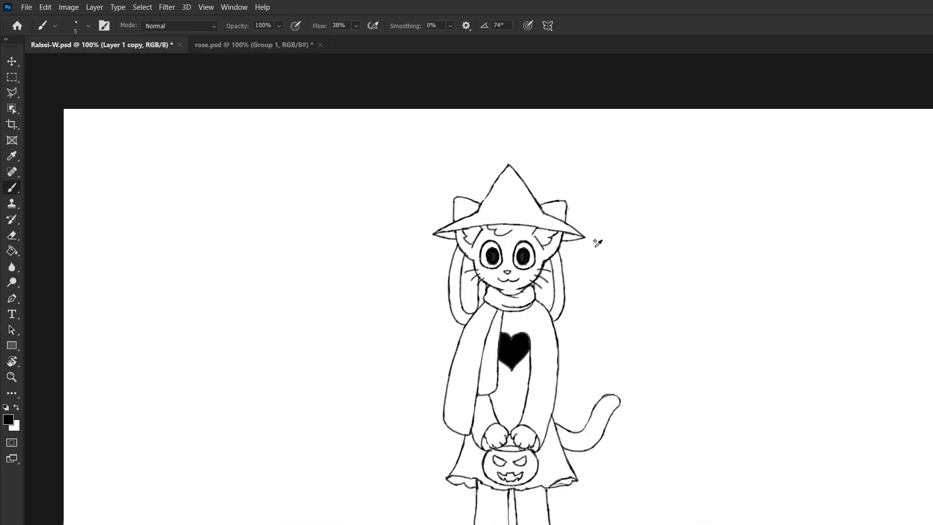
# - Erase parts of the left ear's fur line and refine its curve with the 5 px brush to match the right ear
pyautogui.scroll(4, 549, 226)
pyautogui.scroll(1, 312, 236)
pyautogui.press('e')
pyautogui.moveTo(317, 242)
pyautogui.mouseDown()
pyautogui.moveTo(302, 256)
pyautogui.moveTo(300, 243)
pyautogui.mouseUp()
pyautogui.press('b')
pyautogui.hotkey('ctrl', 'z')
pyautogui.keyDown('ctrl'); pyautogui.click(302, 246); pyautogui.keyUp('ctrl')
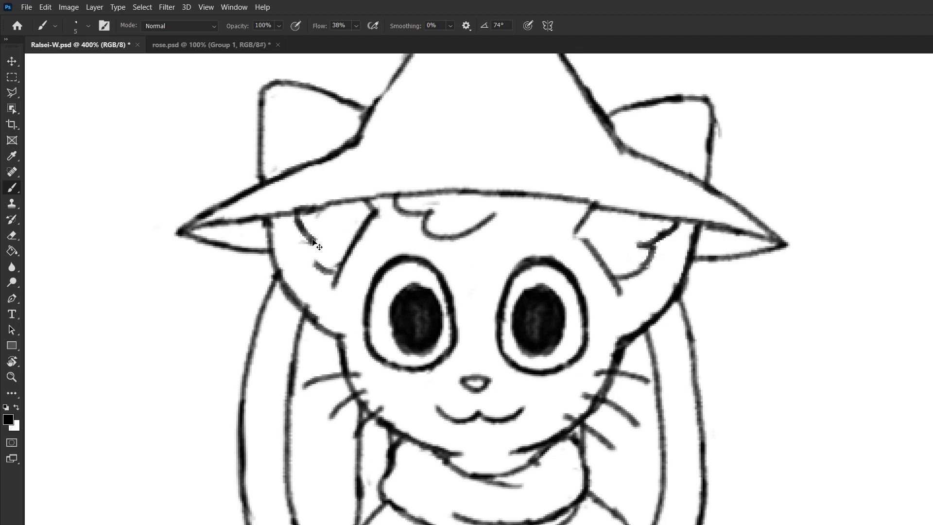
pyautogui.hotkey('ctrl', 'z')
pyautogui.moveTo(311, 242)
pyautogui.mouseDown()
pyautogui.moveTo(328, 272)
pyautogui.moveTo(305, 240)
pyautogui.moveTo(311, 265)
pyautogui.moveTo(332, 277)
pyautogui.mouseUp()
pyautogui.hotkey('ctrl', 'z')
pyautogui.scroll(-3, 428, 278)
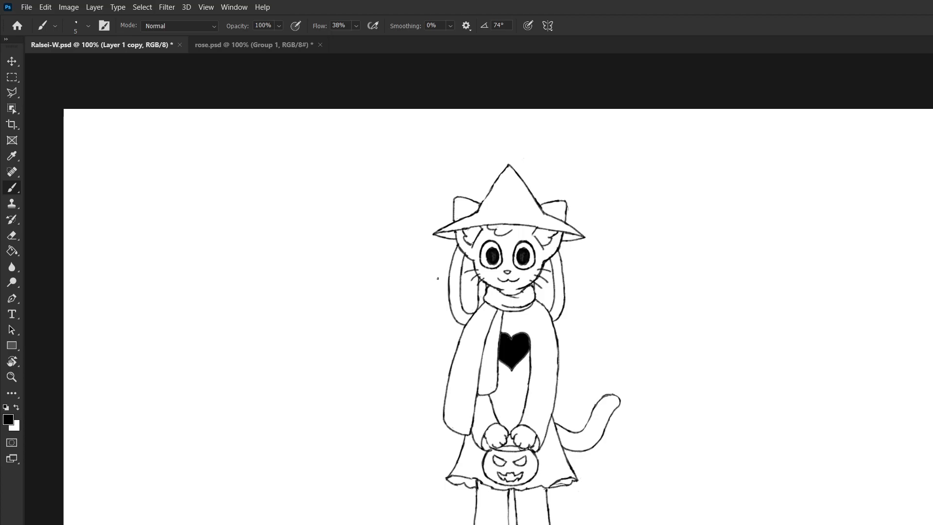
# - Touch up the inner line of the left hanging ear beside the scarf with the eraser and the 5 px brush
pyautogui.scroll(2, 500, 272)
pyautogui.scroll(-2, 615, 302)
pyautogui.scroll(2, 500, 268)
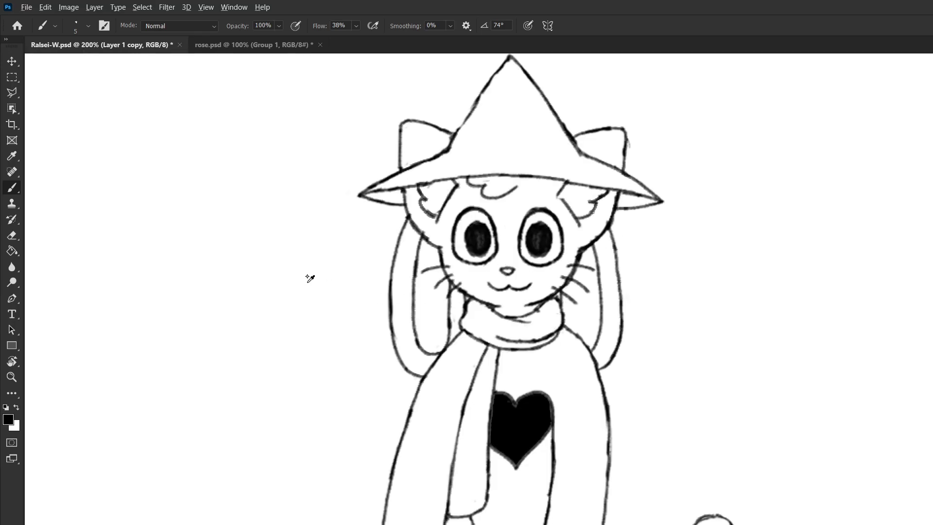
pyautogui.scroll(2, 372, 348)
pyautogui.keyDown('ctrl'); pyautogui.click(479, 356); pyautogui.keyUp('ctrl')
pyautogui.press('e')
pyautogui.moveTo(515, 331)
pyautogui.mouseDown()
pyautogui.moveTo(488, 360)
pyautogui.moveTo(506, 359)
pyautogui.moveTo(525, 282)
pyautogui.mouseUp()
pyautogui.press('b')
pyautogui.scroll(-3, 537, 313)
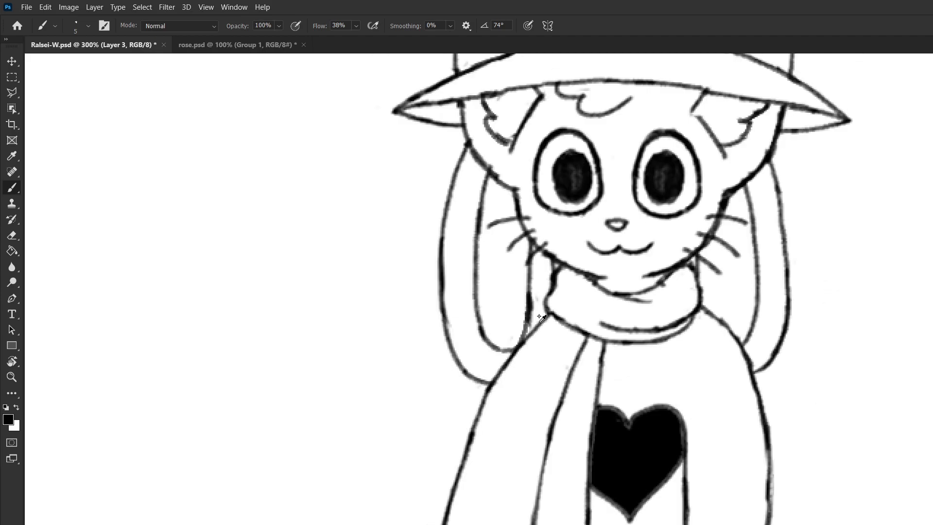
pyautogui.scroll(1, 535, 279)
pyautogui.scroll(1, 538, 278)
pyautogui.press('e')
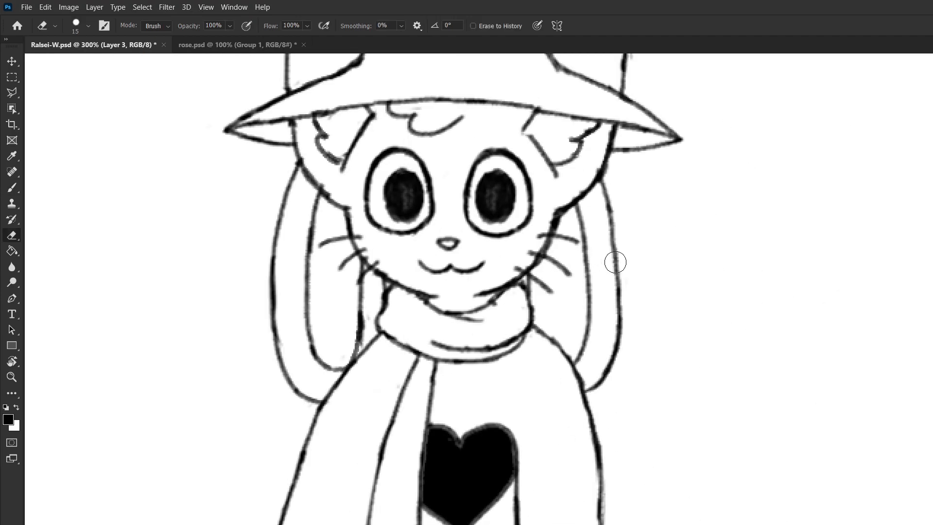
# - Select the lines of the right hanging ear with the Polygonal Lasso, shift them slightly outward from the head and deselect
pyautogui.press('m')
pyautogui.press('ctrl+')
pyautogui.press('ctrl+')
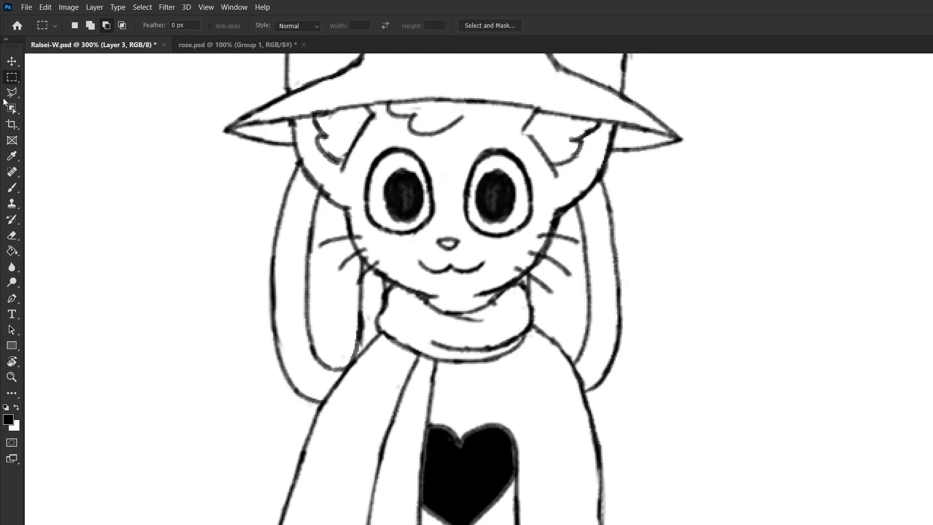
pyautogui.press('l')
pyautogui.click(495, 254)
pyautogui.click(515, 350)
pyautogui.click(560, 435)
pyautogui.click(691, 399)
pyautogui.click(667, 160)
pyautogui.click(590, 153)
pyautogui.doubleClick(544, 228)
pyautogui.moveTo(579, 212); pyautogui.dragTo(589, 219)
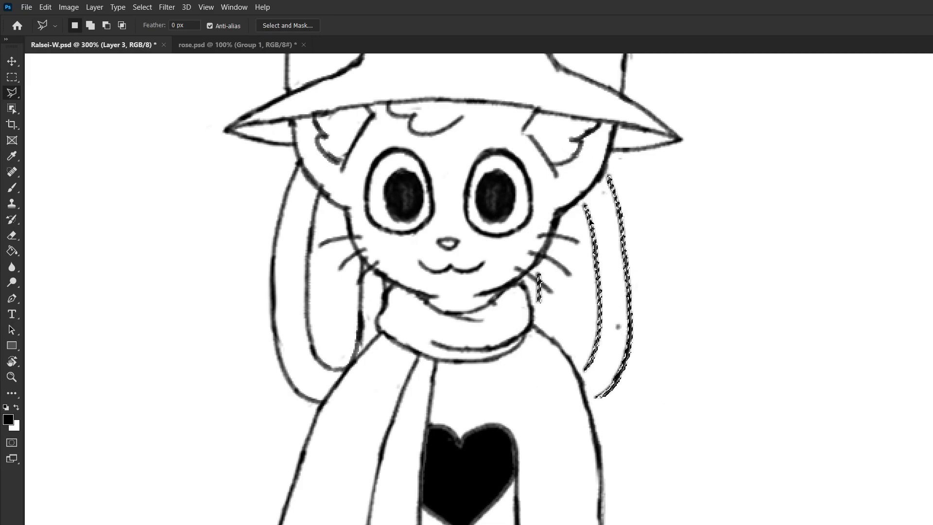
pyautogui.keyDown('alt'); pyautogui.scroll(-1, 588, 222); pyautogui.keyUp('alt')
pyautogui.press('Return')
pyautogui.hotkey('ctrl', 'd')
pyautogui.write('b')
pyautogui.press('Escape')
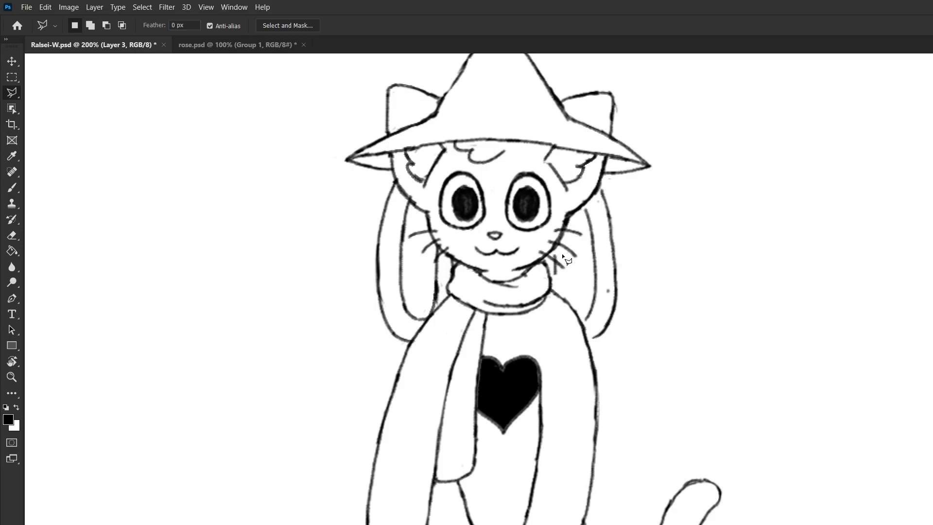
# - Redraw the missing inner, lower and upper line ends of the shifted right hanging ear with the 5 px brush
pyautogui.press('b')
pyautogui.keyDown('alt'); pyautogui.scroll(1, 564, 257); pyautogui.keyUp('alt')
pyautogui.hotkey('ctrl', 'z')
pyautogui.moveTo(553, 244); pyautogui.dragTo(565, 312)
pyautogui.hotkey('ctrl', 'z')
pyautogui.moveTo(556, 274)
pyautogui.mouseDown()
pyautogui.moveTo(562, 313)
pyautogui.moveTo(599, 347)
pyautogui.moveTo(605, 338)
pyautogui.mouseUp()
pyautogui.press('e')
pyautogui.press('b')
pyautogui.moveTo(601, 382); pyautogui.dragTo(621, 373)
pyautogui.hotkey('ctrl', 'z')
pyautogui.moveTo(623, 151); pyautogui.dragTo(626, 170)
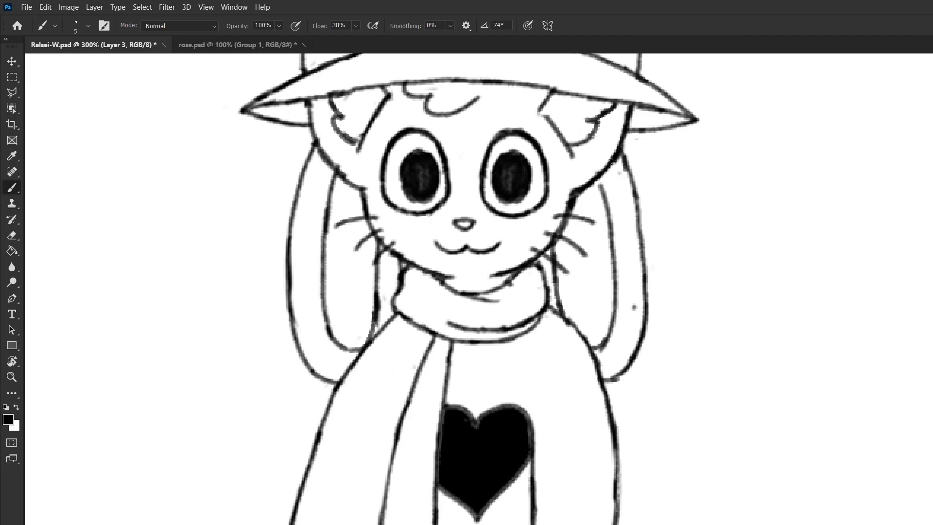
# - Erase the entire right hanging ear with the 15 px eraser
pyautogui.scroll(-3, 566, 294)
pyautogui.scroll(2, 556, 314)
pyautogui.scroll(-2, 549, 306)
pyautogui.scroll(4, 546, 287)
pyautogui.press('e')
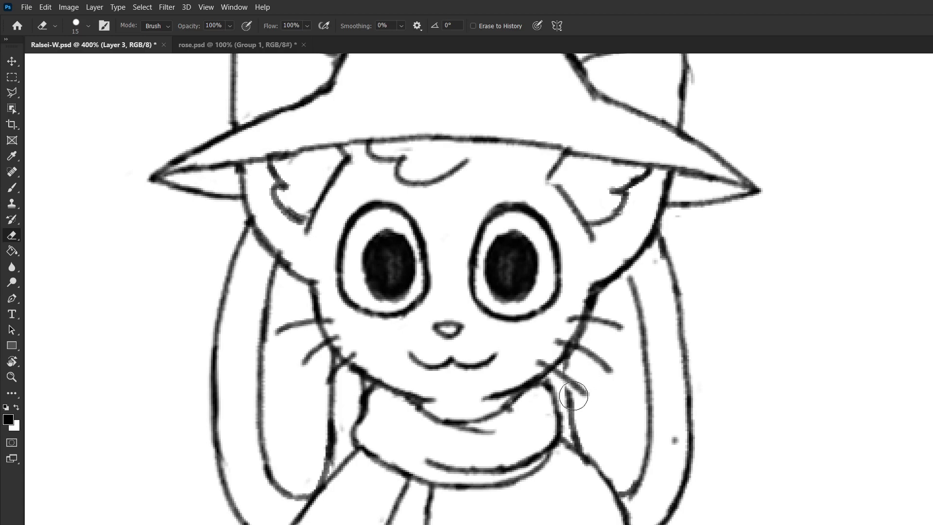
pyautogui.scroll(-1, 648, 371)
pyautogui.scroll(1, 614, 365)
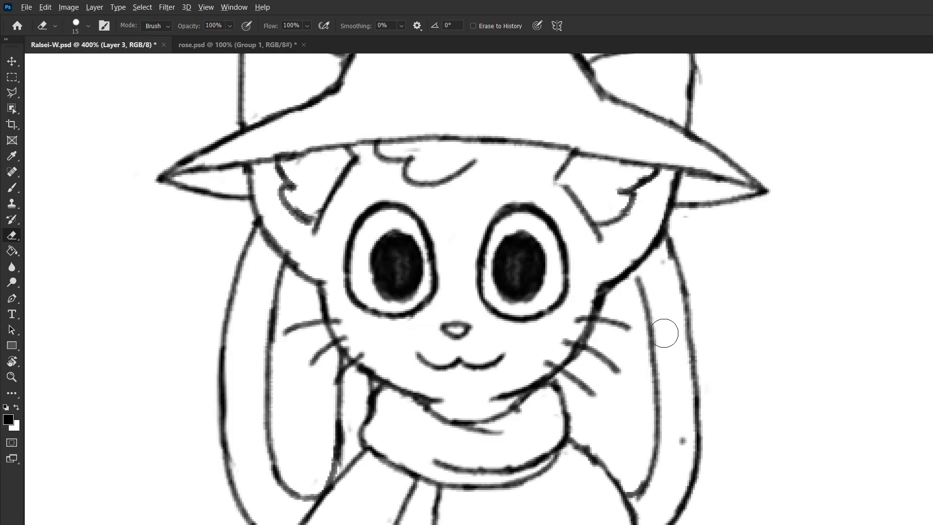
pyautogui.scroll(-1, 664, 333)
pyautogui.scroll(-1, 658, 329)
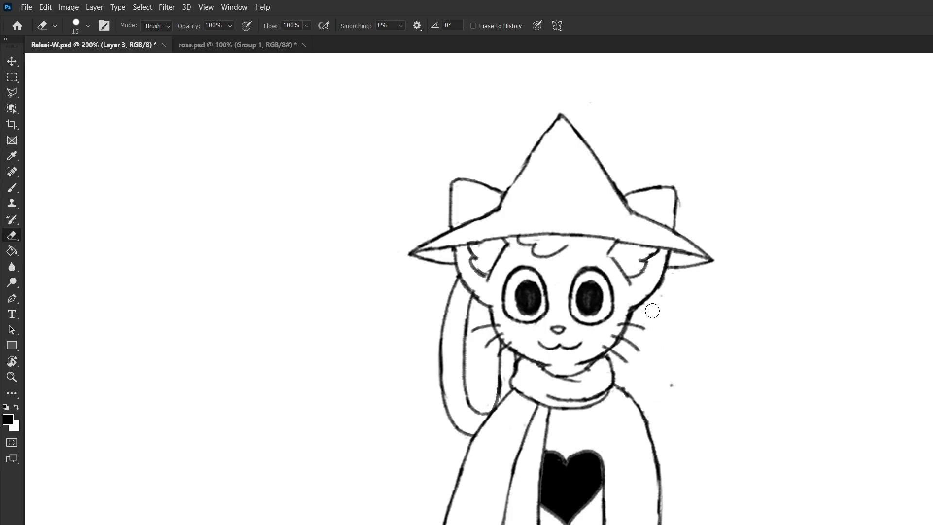
pyautogui.press('b')
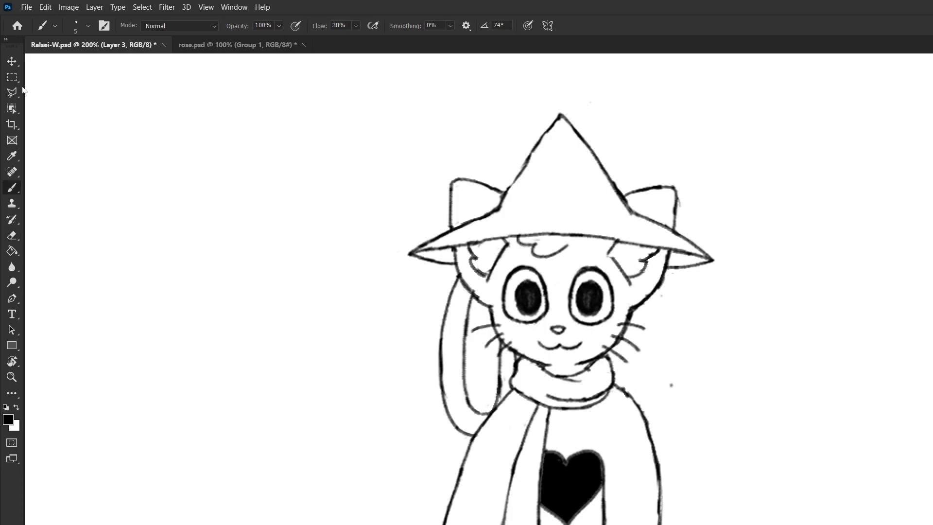
# - Outline the left hanging ear with the Polygonal Lasso and duplicate it onto a new layer
pyautogui.press('l')
pyautogui.click(455, 265)
pyautogui.click(502, 283)
pyautogui.click(537, 328)
pyautogui.click(506, 446)
pyautogui.click(426, 452)
pyautogui.doubleClick(403, 344)
pyautogui.hotkey('ctrl', 'j')
pyautogui.keyDown('ctrl'); pyautogui.moveTo(421, 337); pyautogui.dragTo(409, 345); pyautogui.keyUp('ctrl')
# - Try mirroring the copied ear and moving it to the right side of the head, and undo that placement
pyautogui.hotkey('ctrl', 't')
pyautogui.moveTo(467, 355); pyautogui.dragTo(616, 371)
pyautogui.rightClick(632, 393)
pyautogui.press('Return')
pyautogui.keyDown('ctrl'); pyautogui.click(641, 393); pyautogui.keyUp('ctrl')
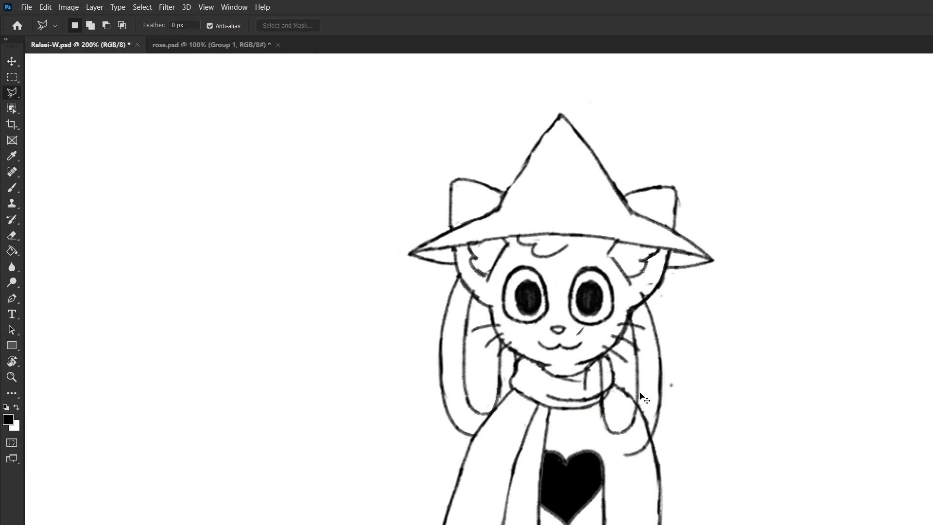
pyautogui.hotkey('ctrl', 'z')
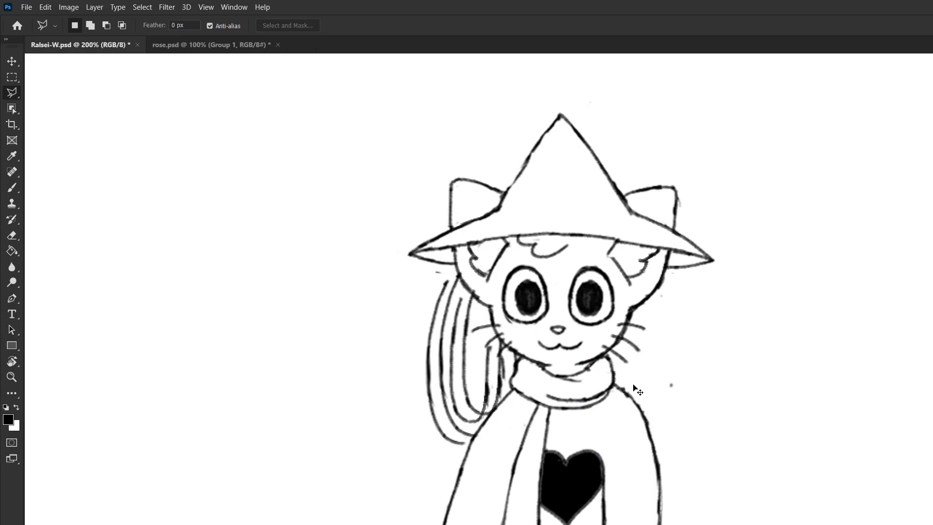
# - Mirror the copied ear with -100% height and 176.60° rotation, placing it under the right hat brim to match the left ear
pyautogui.hotkey('ctrl', 't')
pyautogui.press('Escape')
pyautogui.hotkey('ctrl', 't')
pyautogui.moveTo(468, 424); pyautogui.dragTo(640, 415)
pyautogui.moveTo(750, 460); pyautogui.dragTo(742, 460)
pyautogui.moveTo(628, 398); pyautogui.dragTo(629, 398)
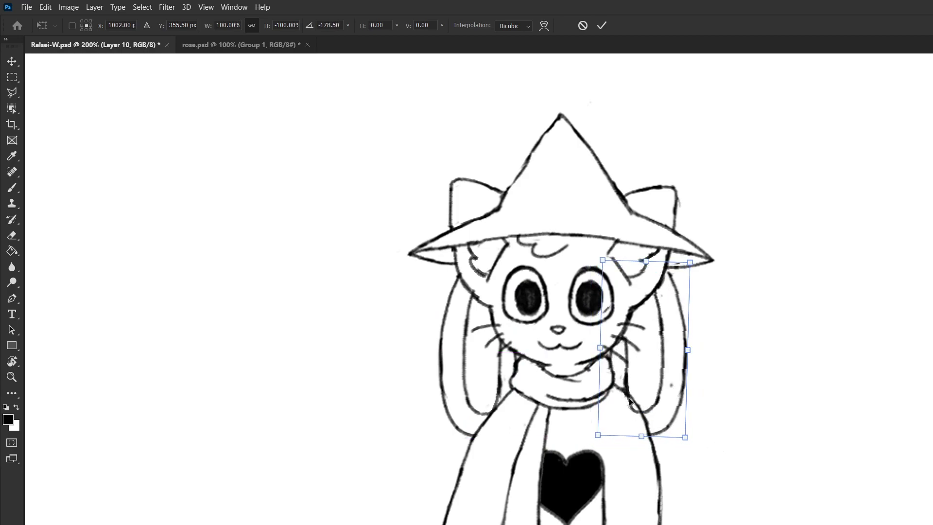
pyautogui.moveTo(716, 427); pyautogui.dragTo(722, 423)
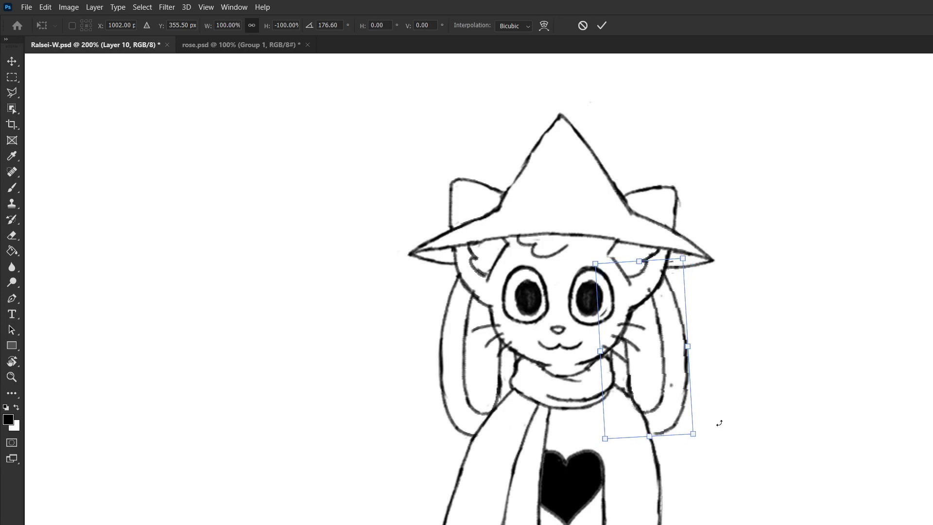
pyautogui.press('Return')
# - Erase the mirrored ear's stray lines over the hat brim, face and right eye, and save the document
pyautogui.press('e')
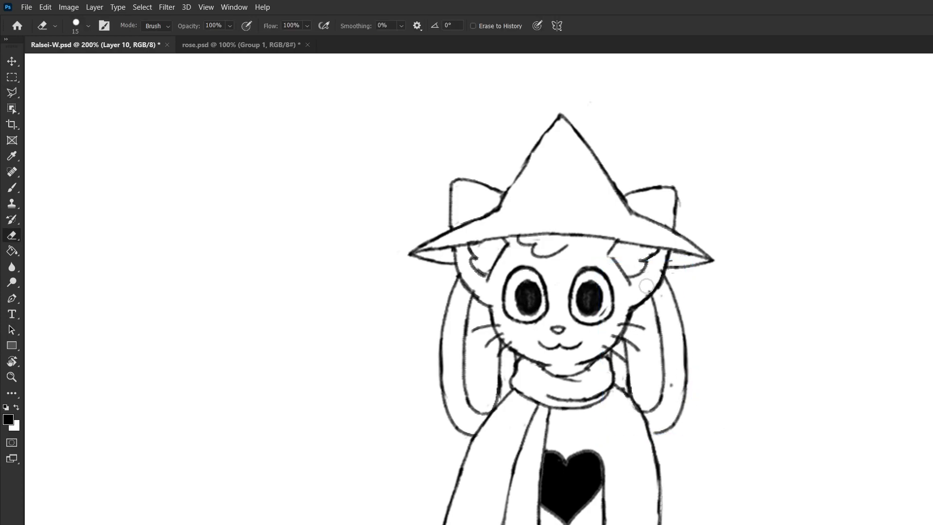
pyautogui.press('b')
pyautogui.press('e')
pyautogui.hotkey('ctrl', '-')
pyautogui.hotkey('ctrl', 's')
pyautogui.hotkey('ctrl', '+')
pyautogui.hotkey('ctrl', '+')
pyautogui.moveTo(576, 292); pyautogui.dragTo(567, 307)
pyautogui.hotkey('ctrl', '+')
# - Select the layer holding the pupils and toggle its visibility to check which lines it contains
pyautogui.keyDown('ctrl'); pyautogui.click(561, 294); pyautogui.keyUp('ctrl')
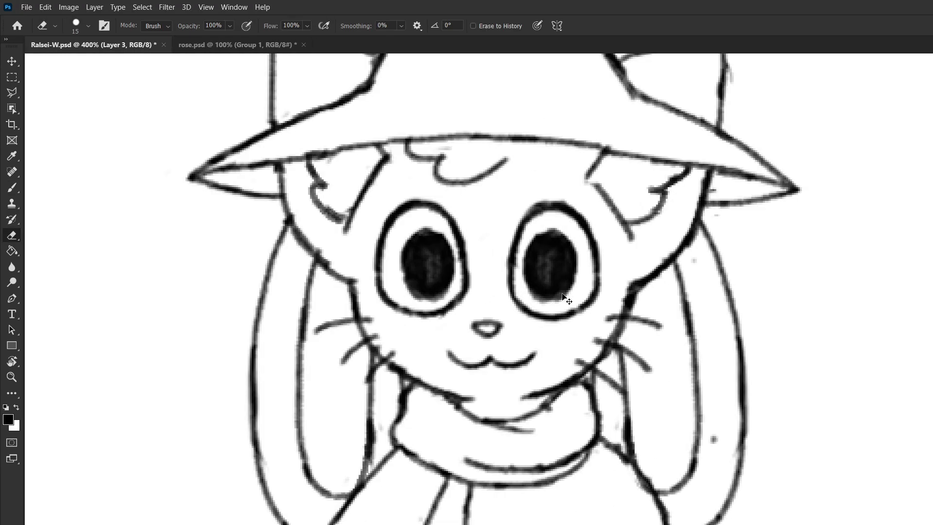
pyautogui.hotkey('ctrl', ',')
pyautogui.hotkey('ctrl', ',')
pyautogui.hotkey('ctrl', ',')
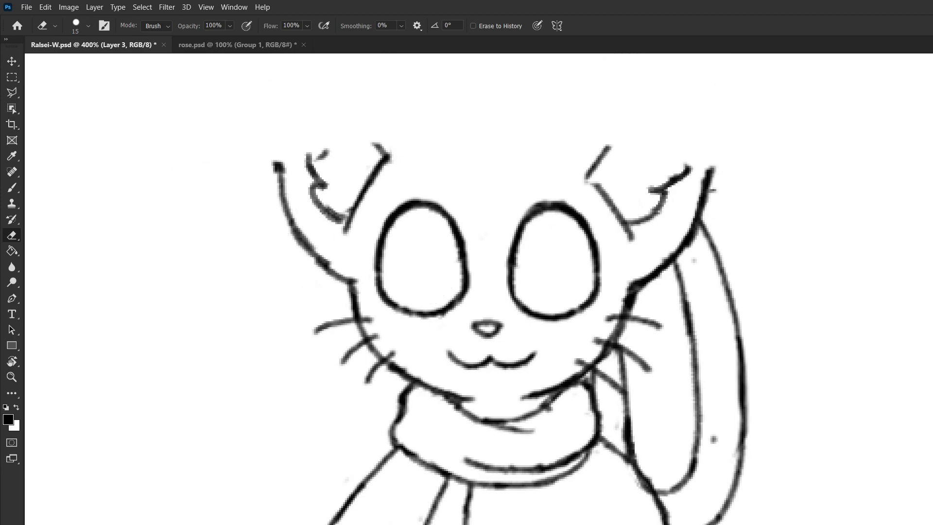
pyautogui.hotkey('ctrl', ',')
# - Touch up the top edge of the left pupil with the 5 px brush and reduce the eraser size to 3 px
pyautogui.press('b')
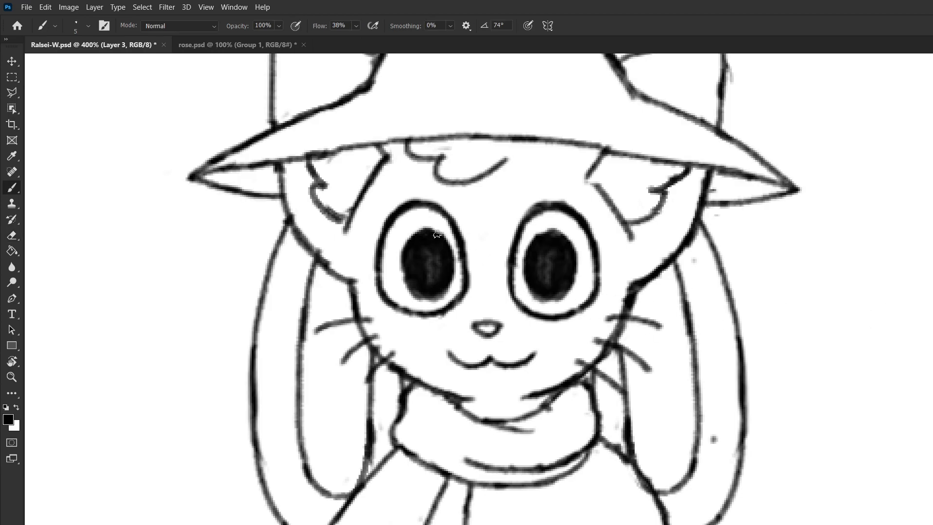
pyautogui.press('e')
pyautogui.hotkey('ctrl', 'z')
pyautogui.press('[')
pyautogui.press('[')
pyautogui.press('[')
pyautogui.press('[')
pyautogui.press('[')
pyautogui.press('[')
pyautogui.press('[')
pyautogui.press('[')
pyautogui.press('[')
pyautogui.press('[')
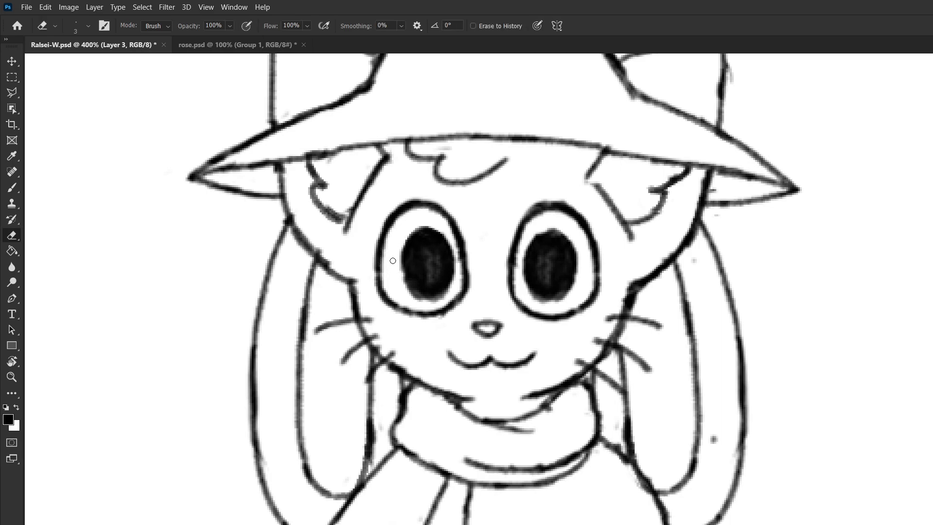
# - Round out the left pupil's upper and lower edges with the 5 px brush and trim them with the 3 px eraser
pyautogui.press('b')
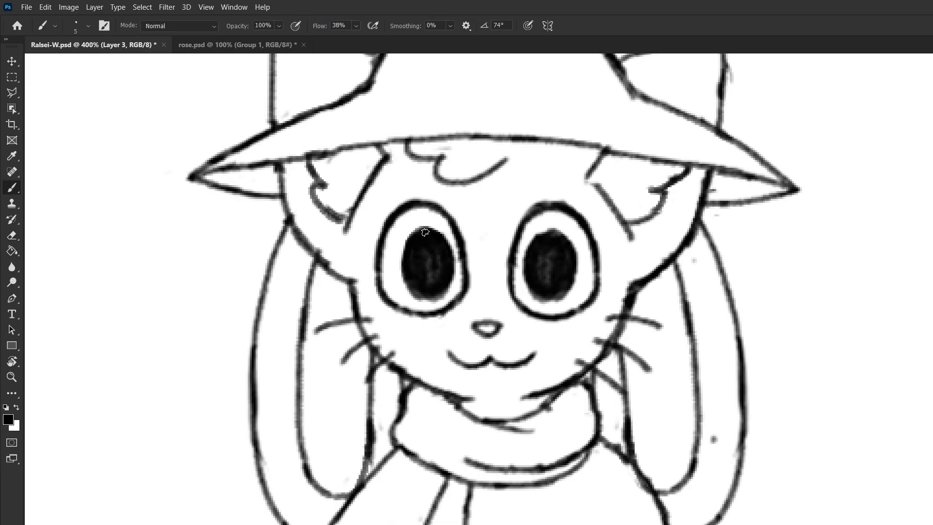
pyautogui.press('e')
pyautogui.press('b')
pyautogui.moveTo(418, 296)
pyautogui.mouseDown()
pyautogui.moveTo(451, 278)
pyautogui.moveTo(451, 261)
pyautogui.mouseUp()
pyautogui.press('e')
pyautogui.moveTo(416, 299); pyautogui.dragTo(406, 292)
# - Smooth the right pupil's outline with the 5 px brush, undoing the last stroke along its lower edge
pyautogui.press('b')
pyautogui.press('e')
pyautogui.press('b')
pyautogui.moveTo(552, 234)
pyautogui.mouseDown()
pyautogui.moveTo(537, 236)
pyautogui.moveTo(527, 254)
pyautogui.moveTo(542, 237)
pyautogui.mouseUp()
pyautogui.moveTo(535, 291)
pyautogui.mouseDown()
pyautogui.moveTo(569, 292)
pyautogui.moveTo(557, 298)
pyautogui.moveTo(566, 288)
pyautogui.moveTo(560, 297)
pyautogui.mouseUp()
pyautogui.hotkey('ctrl', 'z')
pyautogui.scroll(-2, 559, 295)
pyautogui.scroll(2, 503, 253)
pyautogui.press('e')
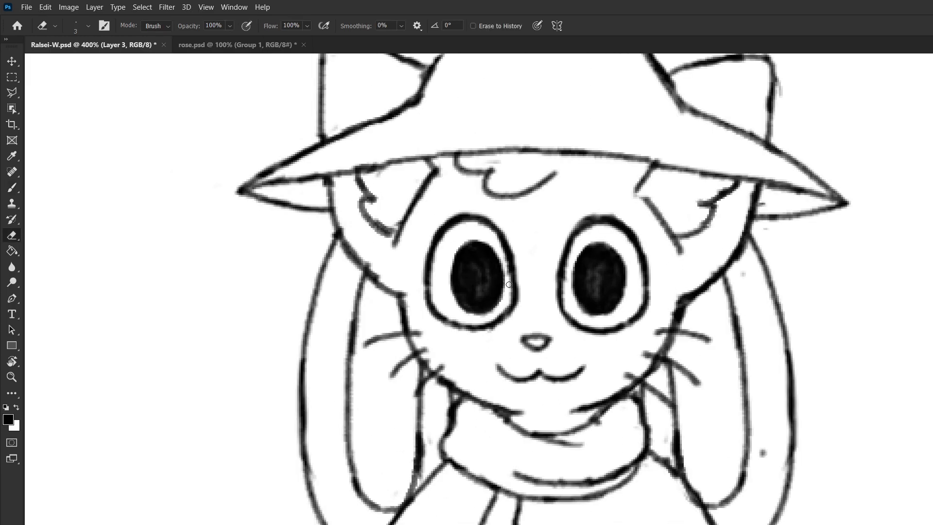
# - Check both pupils up close and within the full figure, and save the document
pyautogui.scroll(-5, 509, 283)
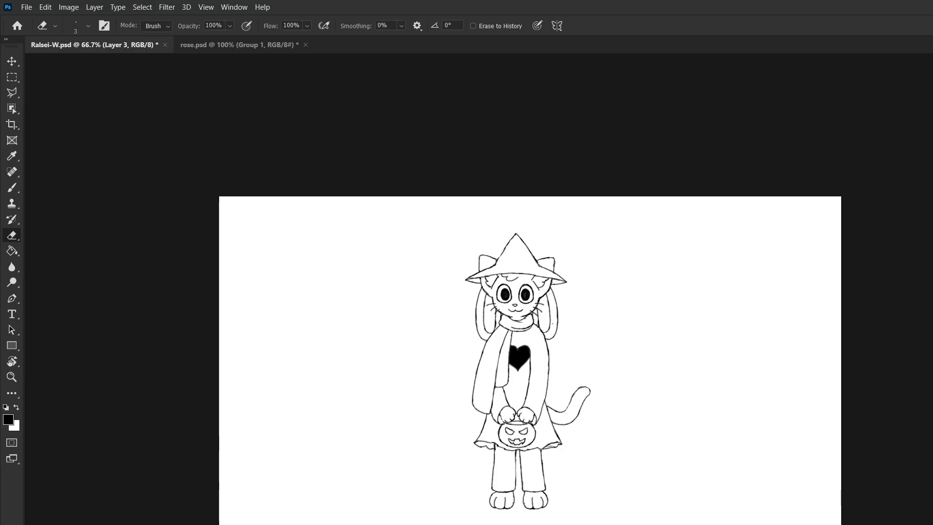
pyautogui.scroll(3, 641, 364)
pyautogui.scroll(-2, 494, 238)
pyautogui.scroll(2, 462, 226)
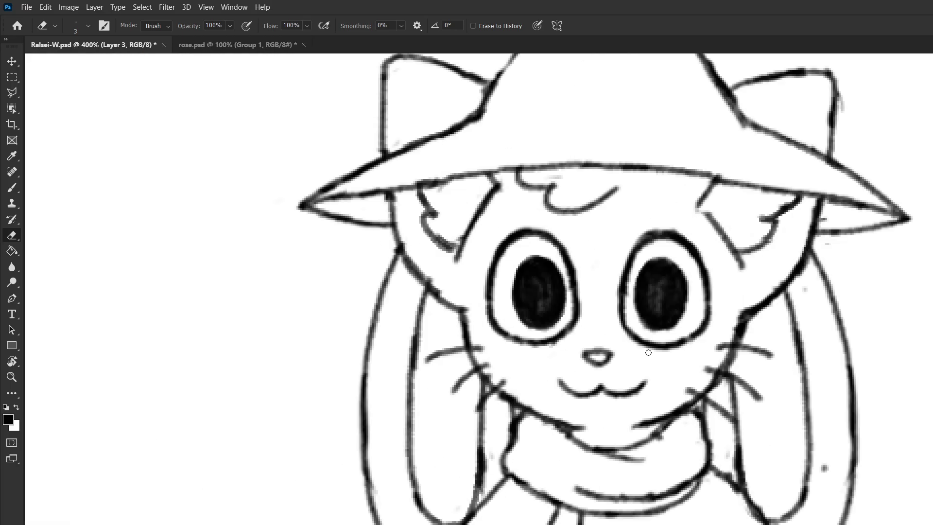
pyautogui.scroll(-4, 636, 336)
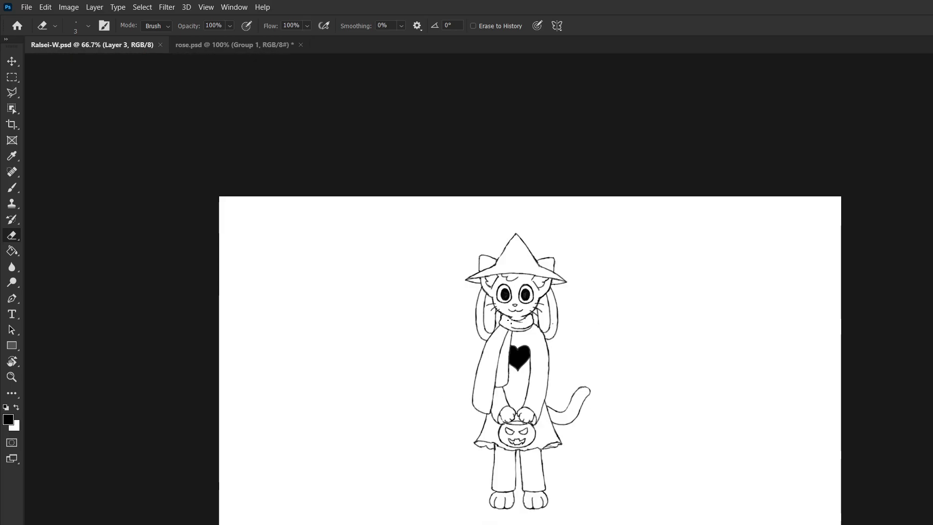
pyautogui.scroll(1, 530, 319)
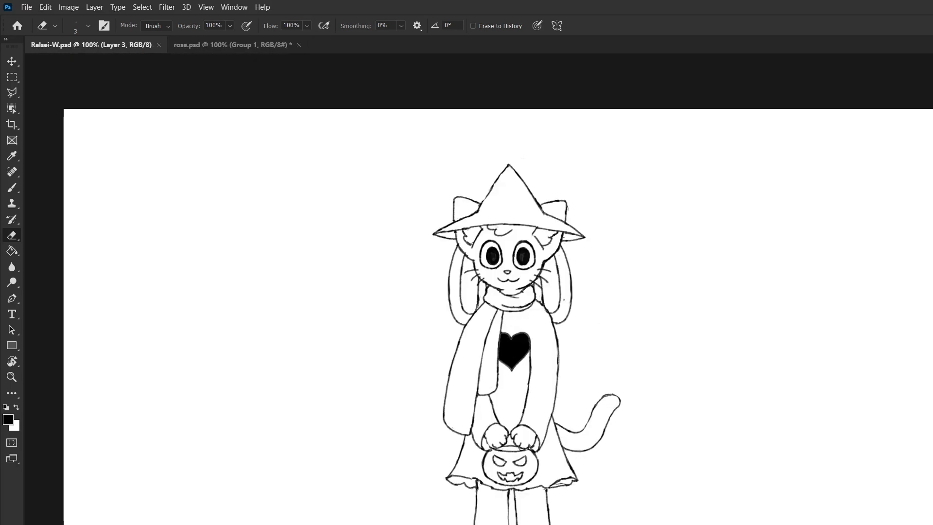